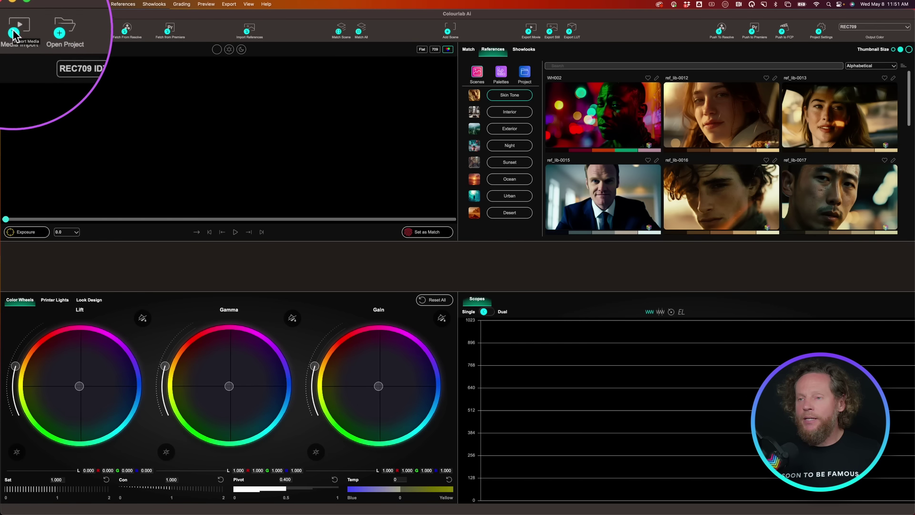
Step: Import the nine clips Kepler-138_0001.mov to Kepler-138_0009.mov from the media folder
click(16, 32)
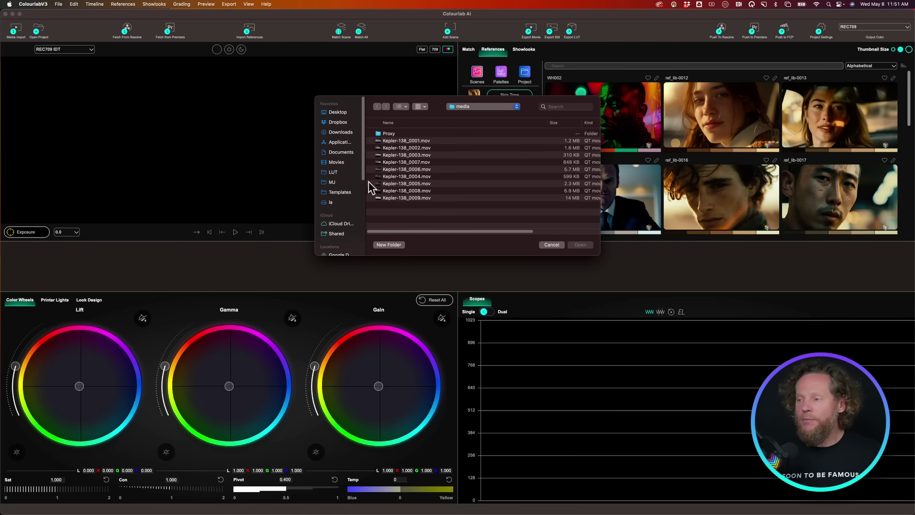
drag(449, 215, 409, 142)
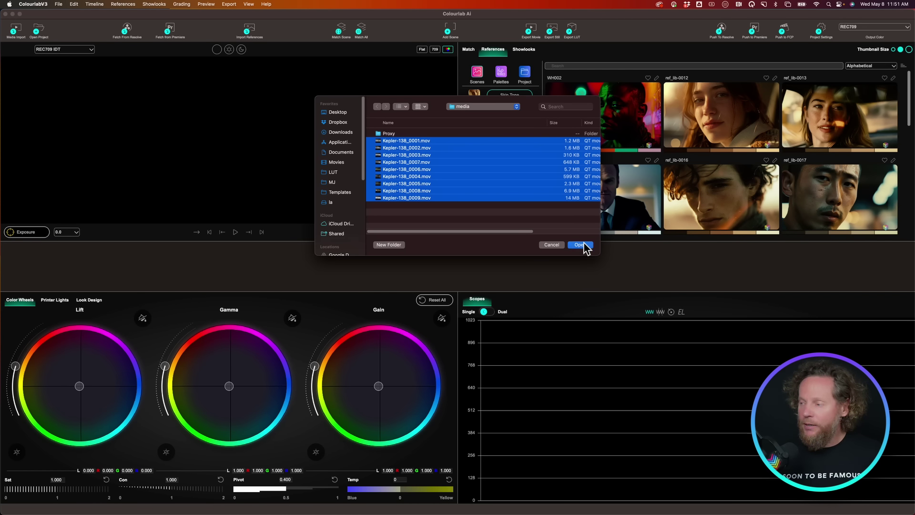
click(583, 245)
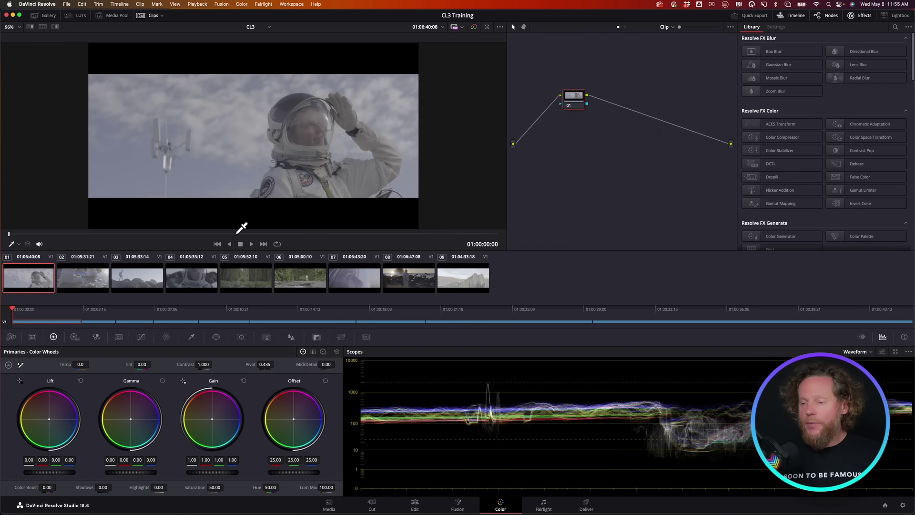
Step: Preview the first three clips of the CL3 timeline in DaVinci Resolve and fetch that timeline into Colourlab Ai
click(83, 280)
click(137, 283)
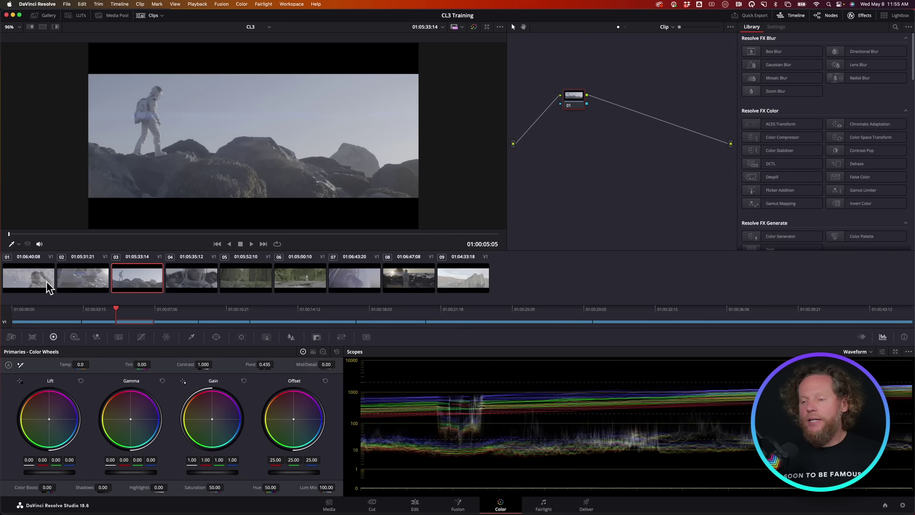
click(33, 281)
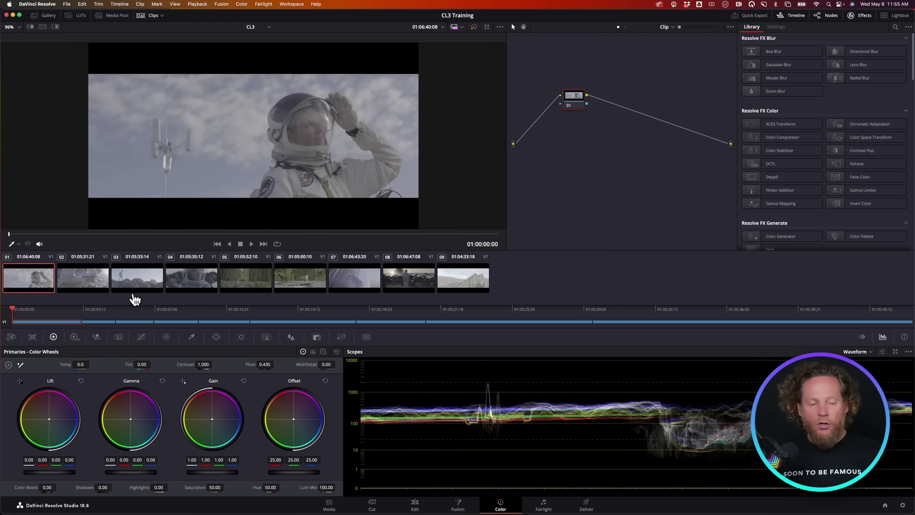
key(super+Tab)
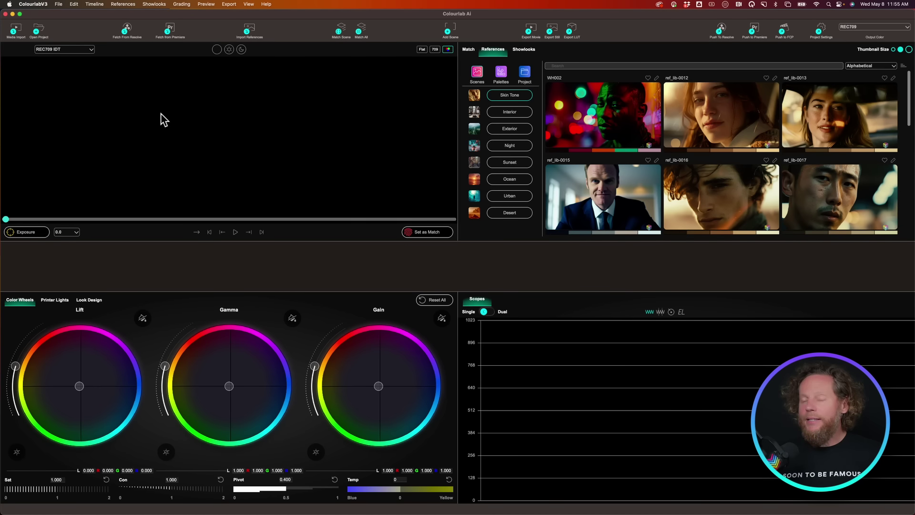
click(127, 30)
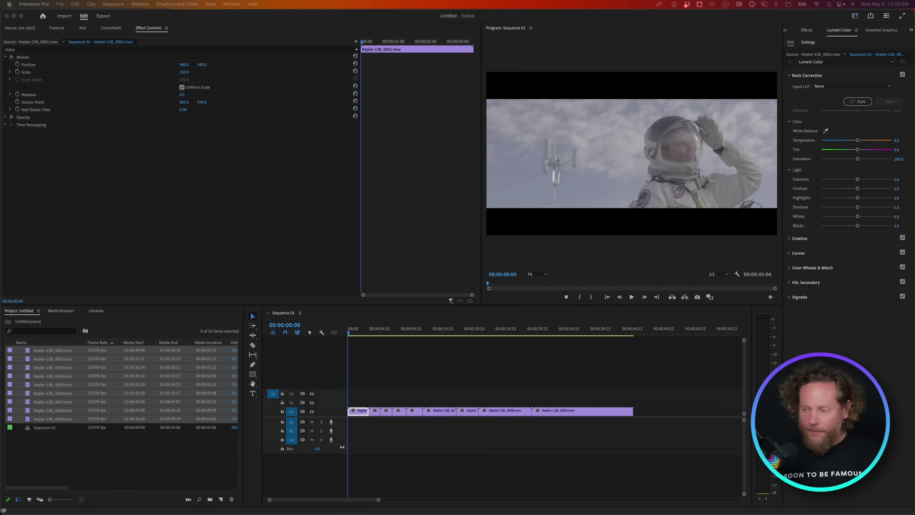
Step: Open the ColourlabAi extension in Premiere Pro and bring it to the front to check its color engine connection
click(313, 247)
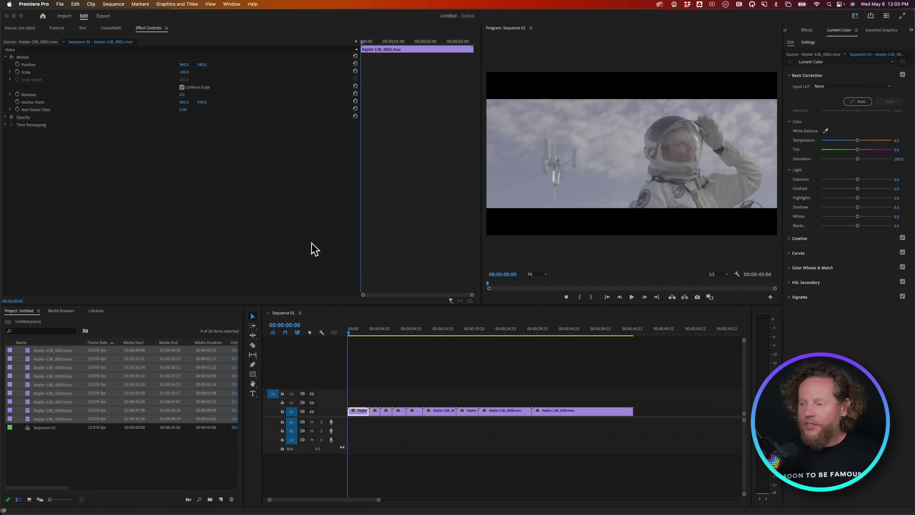
click(233, 4)
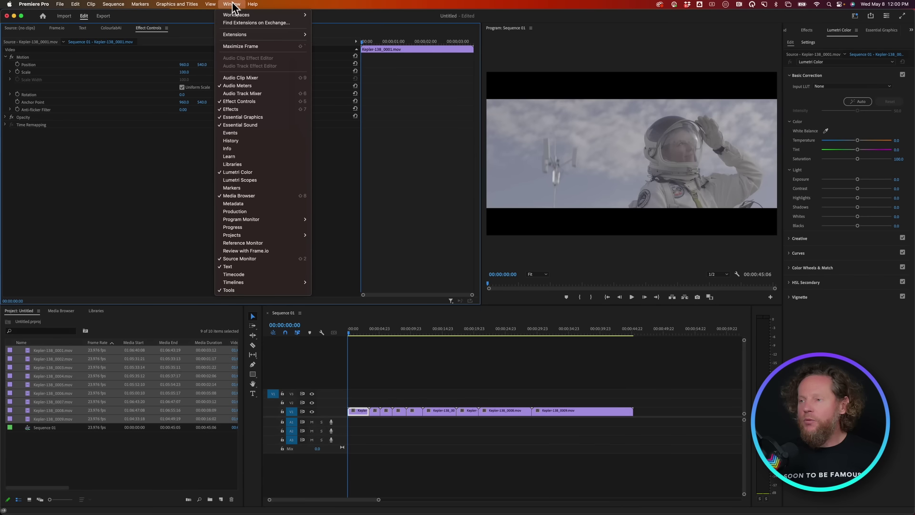
mouse_move(242, 34)
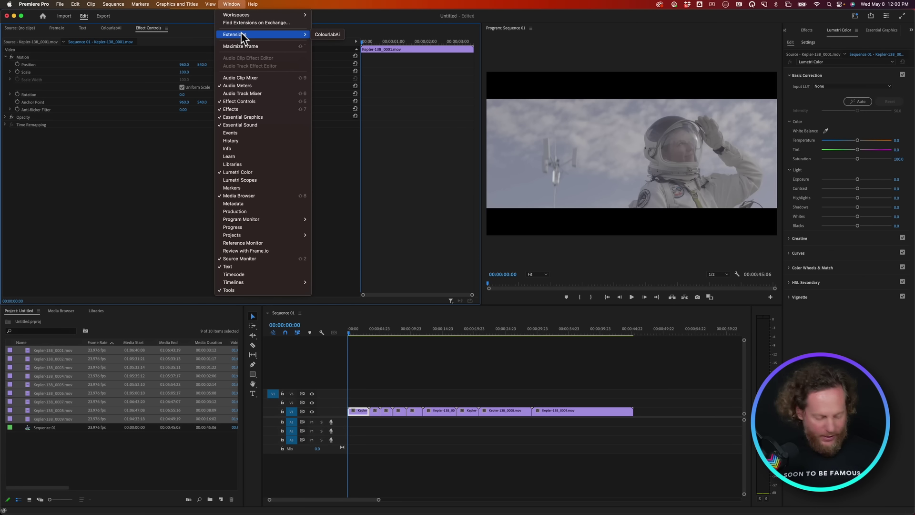
click(334, 36)
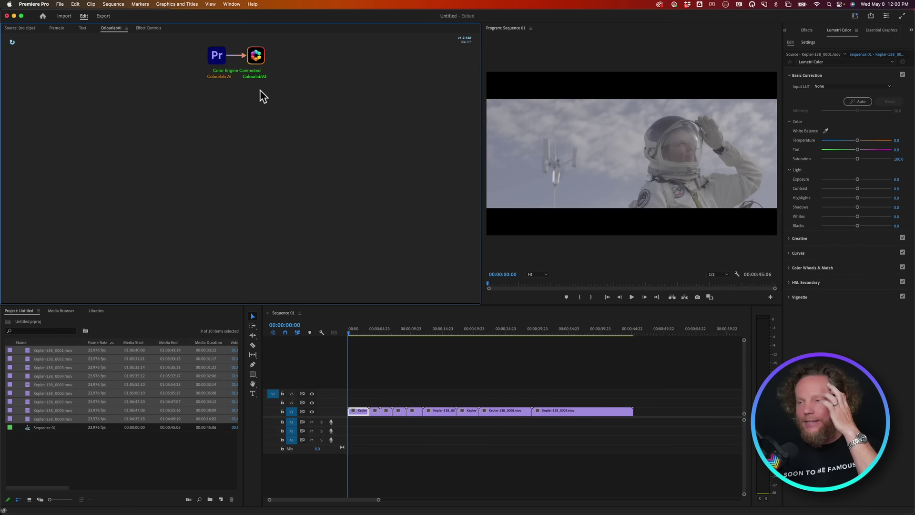
click(147, 28)
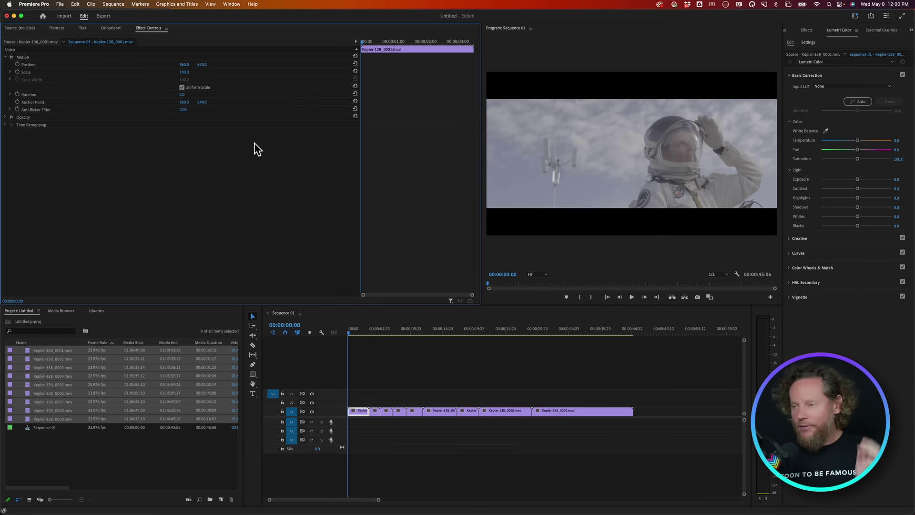
click(112, 29)
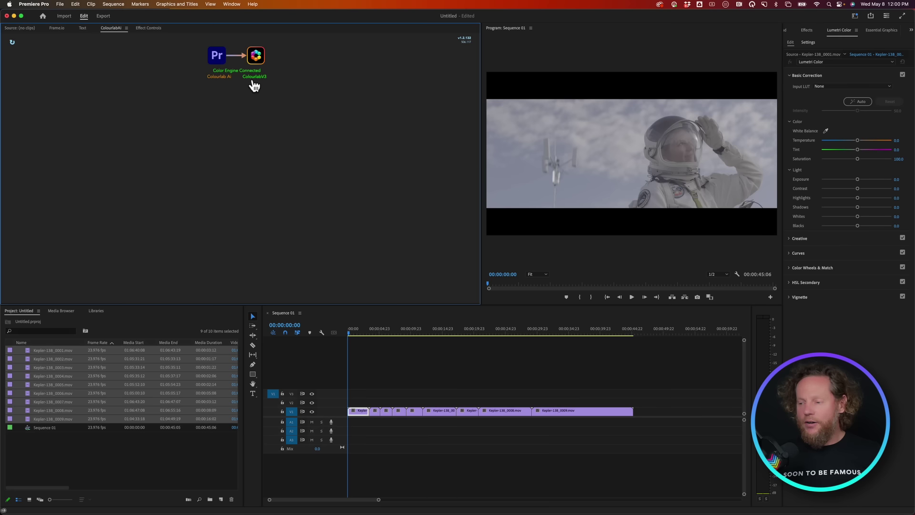
Step: Switch to Colourlab Ai and fetch the open sequence from Premiere Pro
key(super+Tab)
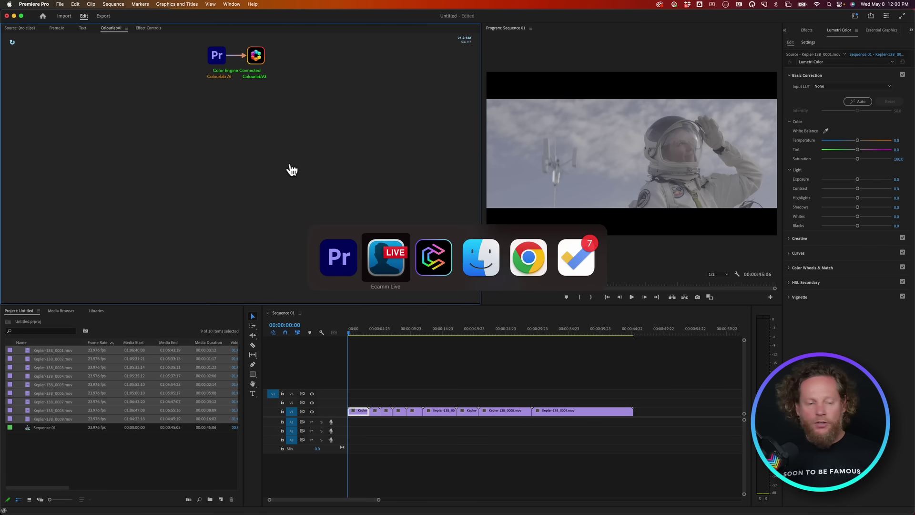
key(super+Tab)
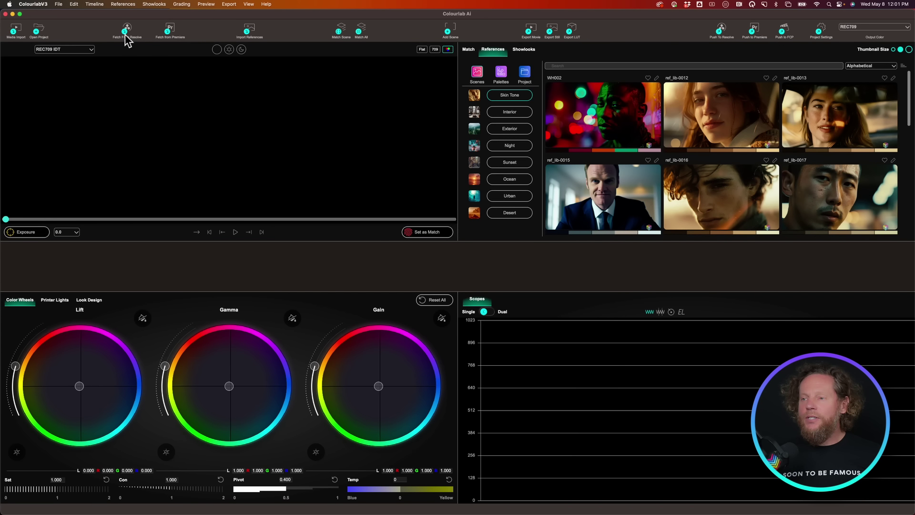
click(172, 32)
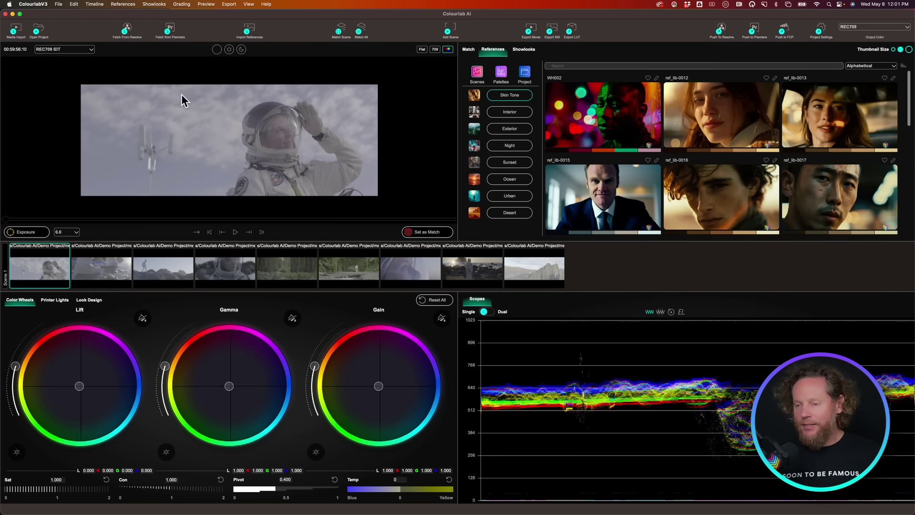
Step: Examine the fetched clips one after another, from the second to the last in the timeline
click(106, 266)
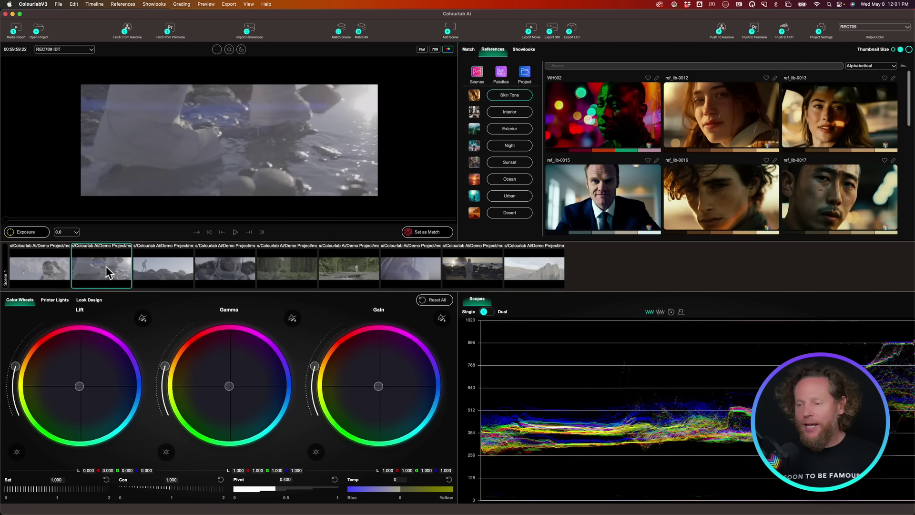
click(164, 267)
click(217, 272)
click(268, 275)
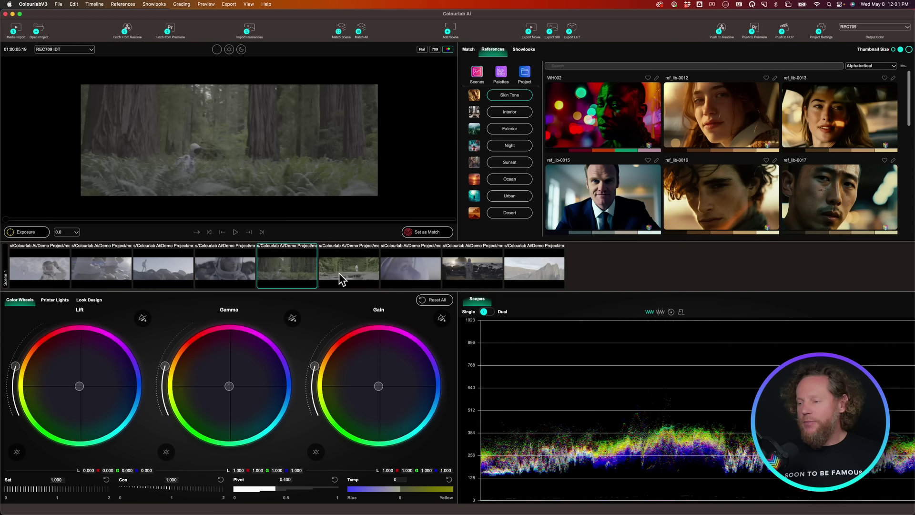
click(339, 274)
click(402, 271)
click(471, 273)
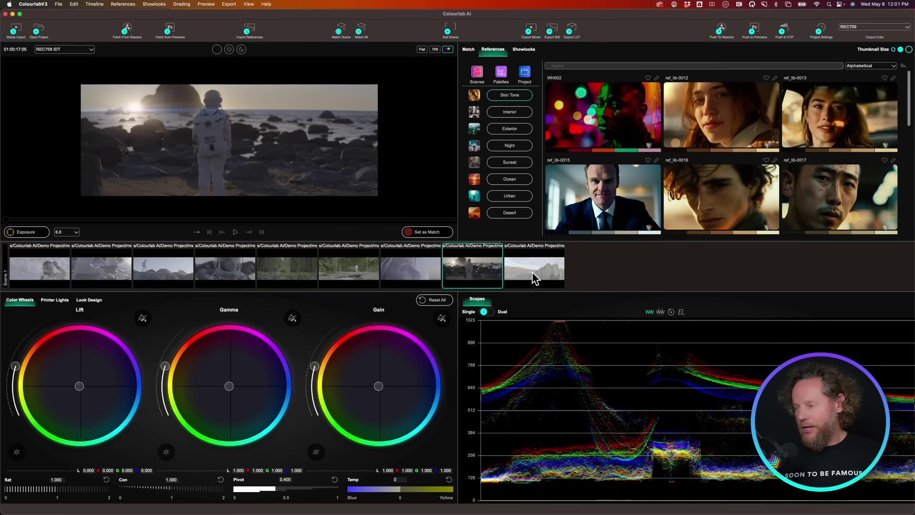
click(530, 273)
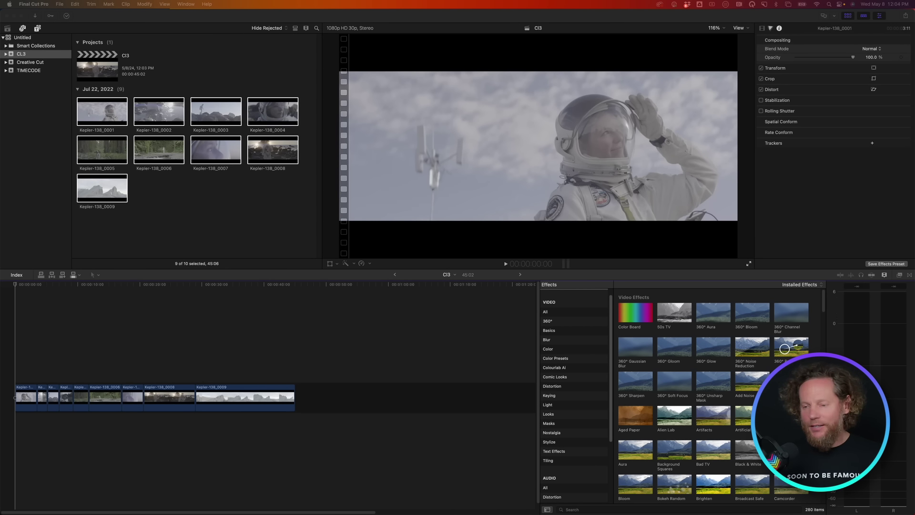
Step: Transfer the Cl3 project from the Final Cut Pro browser into Colourlab Ai
click(21, 286)
mouse_move(21, 289)
mouse_down()
mouse_move(95, 302)
mouse_move(77, 290)
mouse_move(268, 289)
mouse_move(14, 294)
mouse_up()
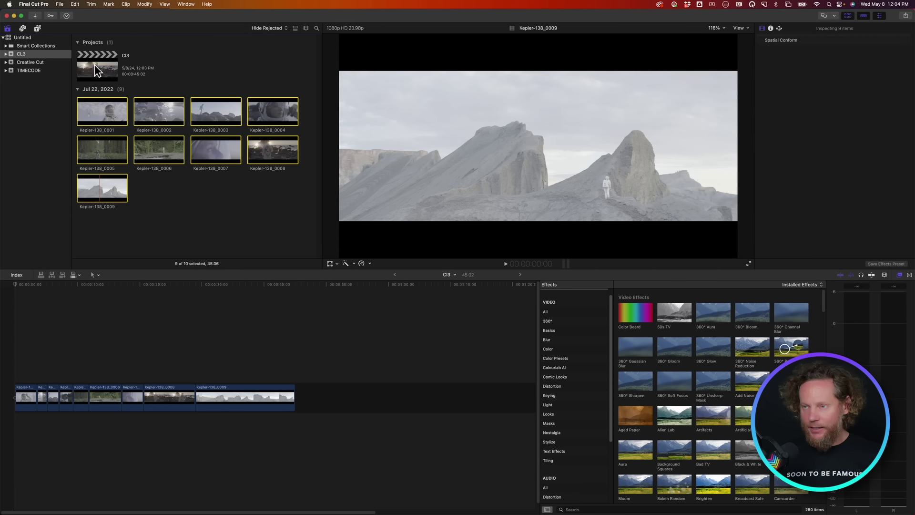
click(94, 65)
drag(94, 65, 130, 273)
key(super+Tab)
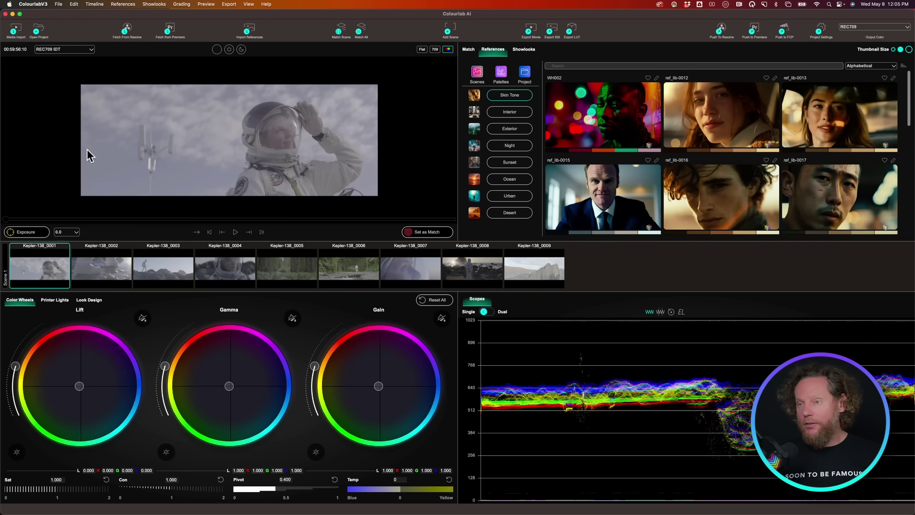
Step: Add a new scene starting at clip Kepler-138_0004
click(58, 3)
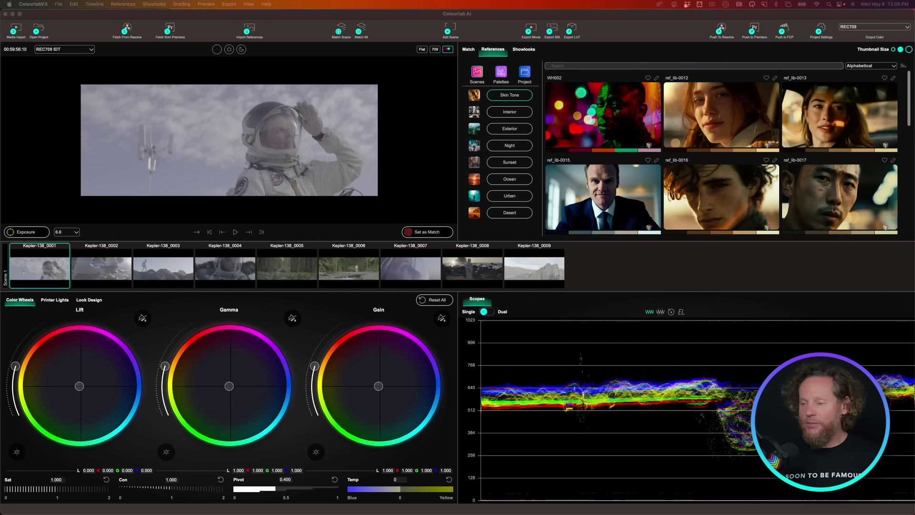
click(190, 274)
click(218, 269)
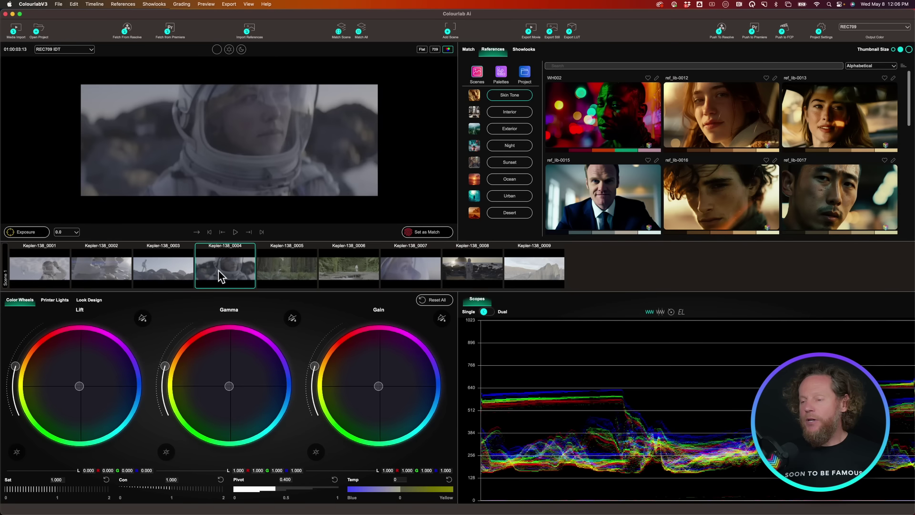
click(451, 30)
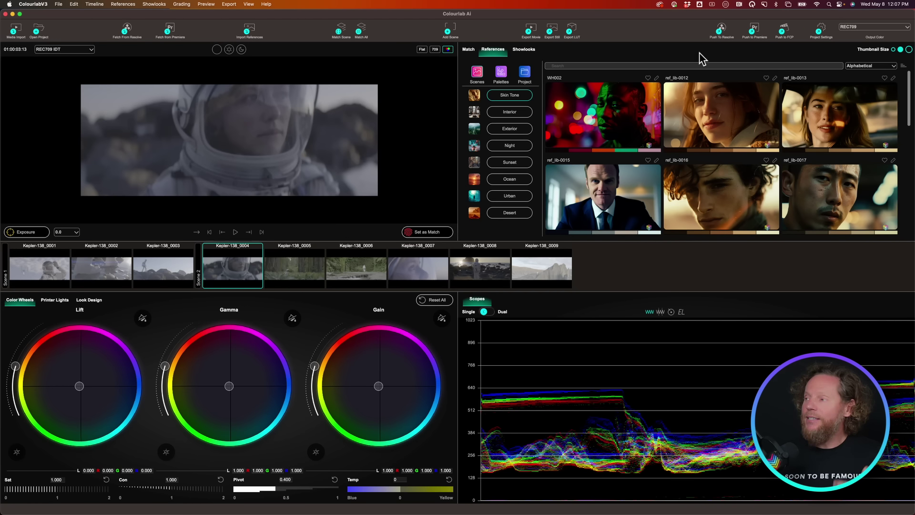
Step: View the project's aspect ratio, resolution and frame rate settings and close them without changes
click(767, 104)
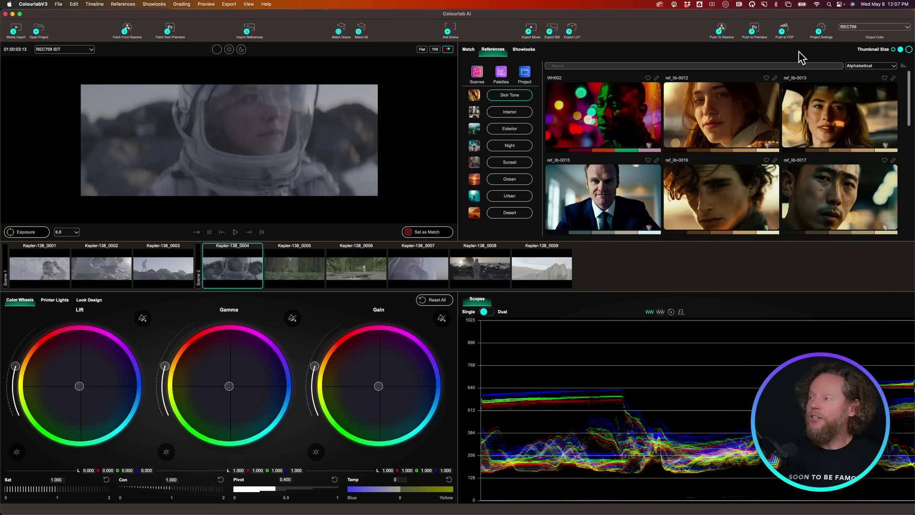
click(821, 30)
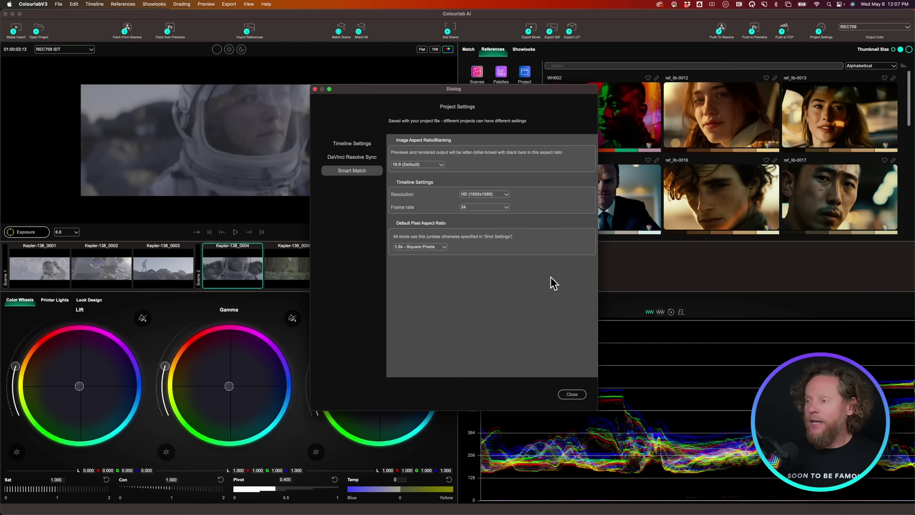
click(577, 394)
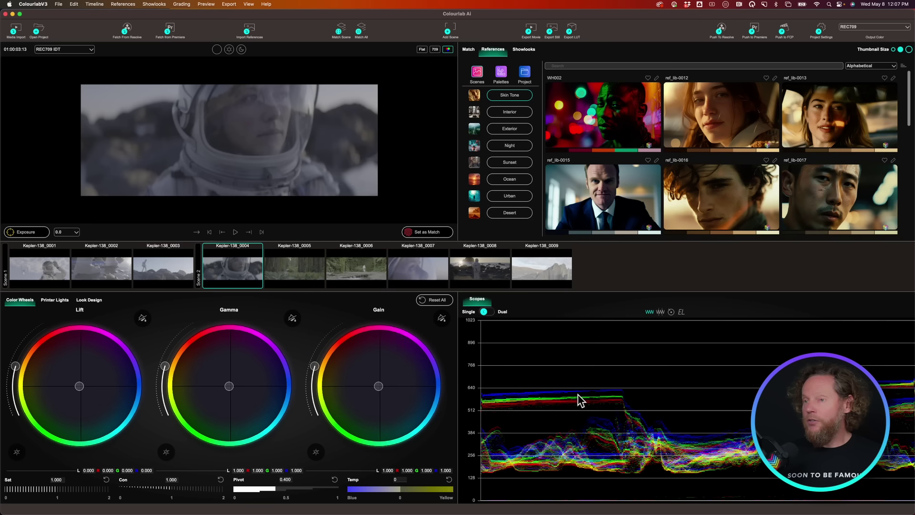
click(36, 4)
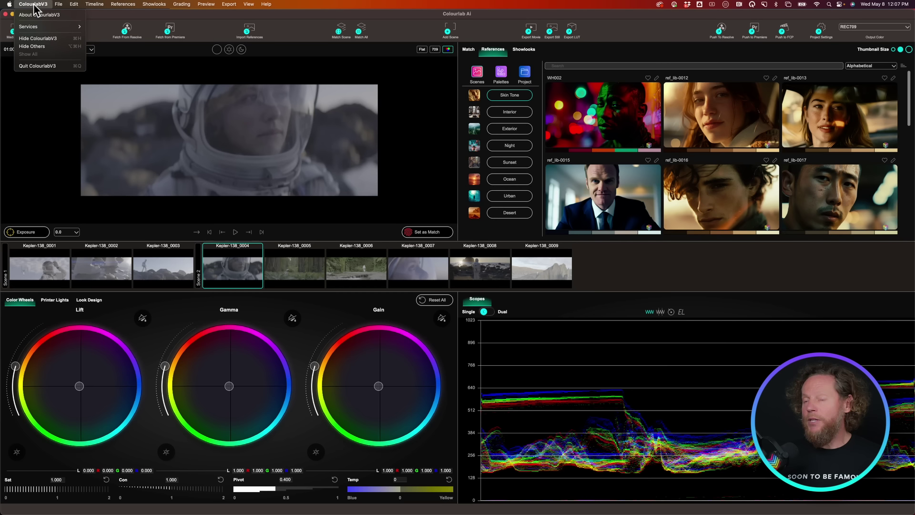
click(819, 32)
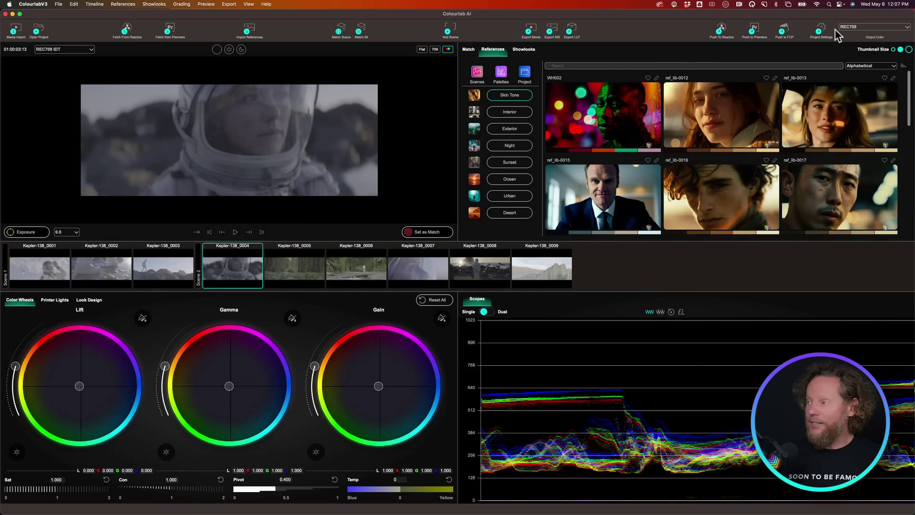
Step: Review the available output color spaces and choose REC709 as the output color
click(887, 29)
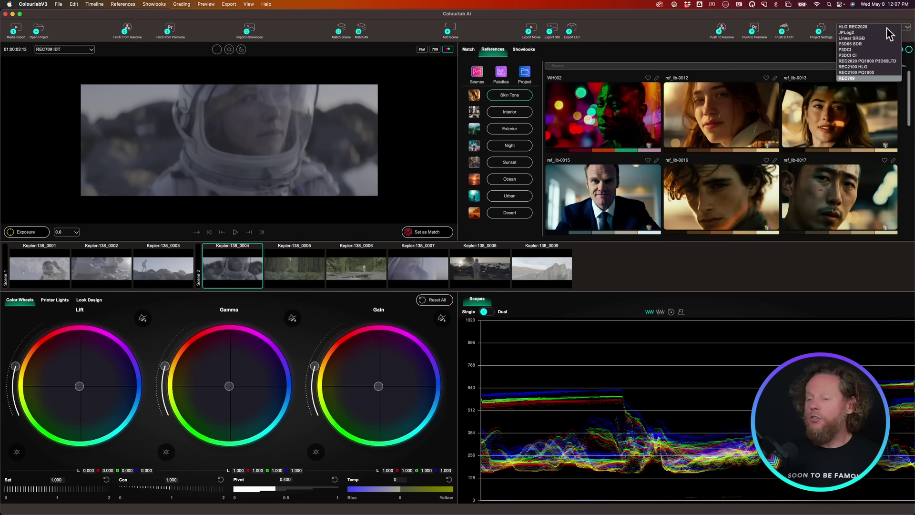
scroll(886, 29, down, 1)
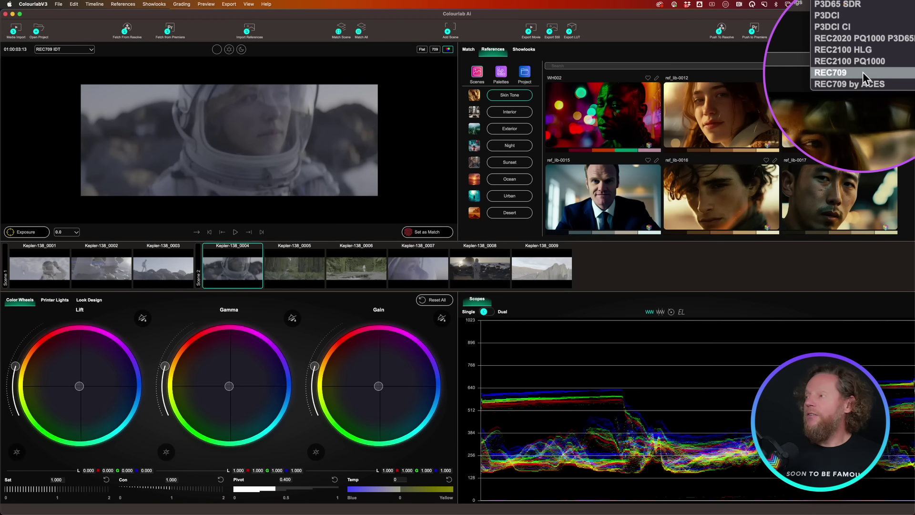
click(863, 73)
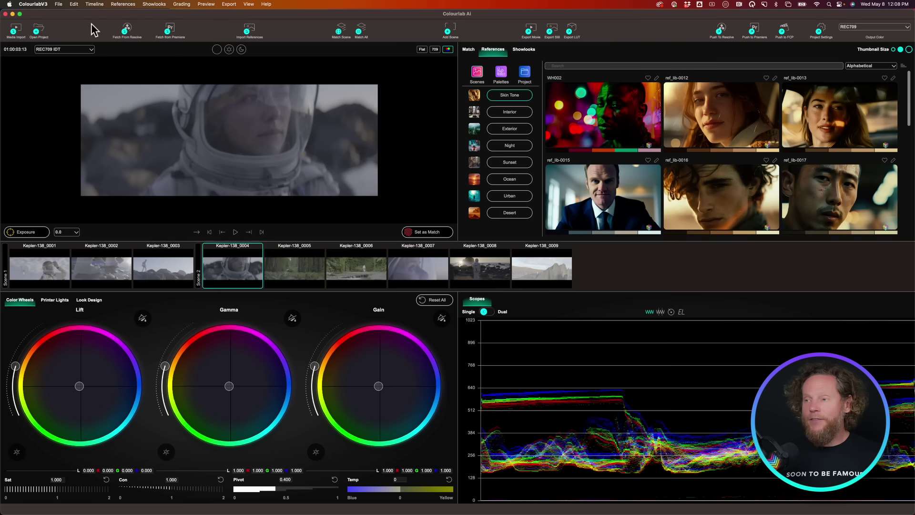
Step: Set the input color space of all clips from Kepler-138_0001 to Kepler-138_0009 to ARRI LOG-C
mouse_move(25, 218)
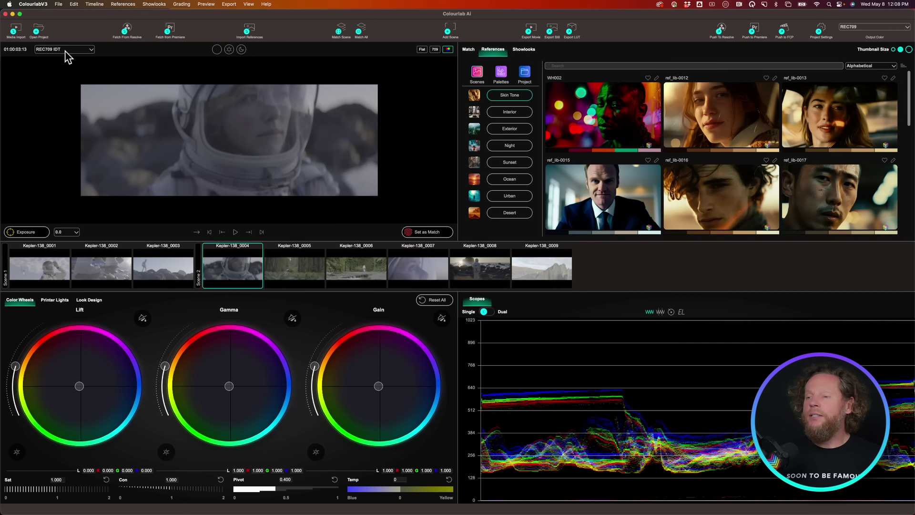
click(42, 273)
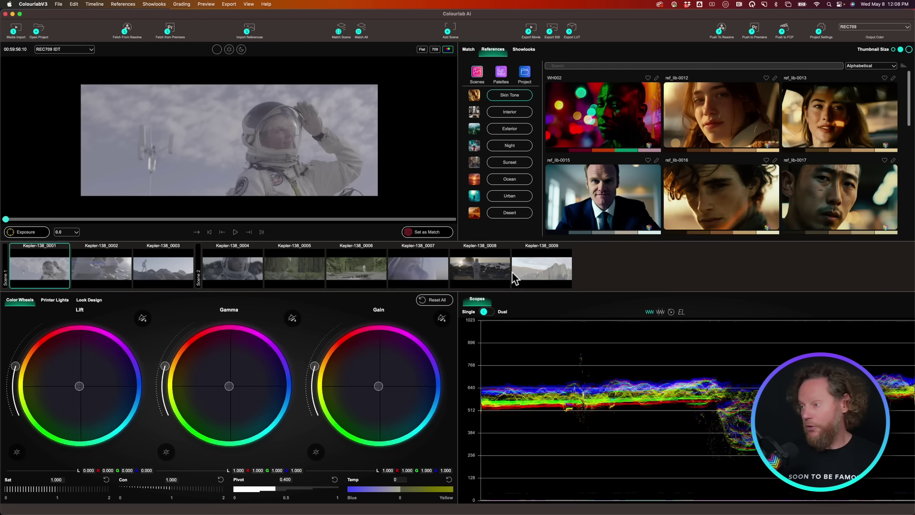
shift+click(554, 272)
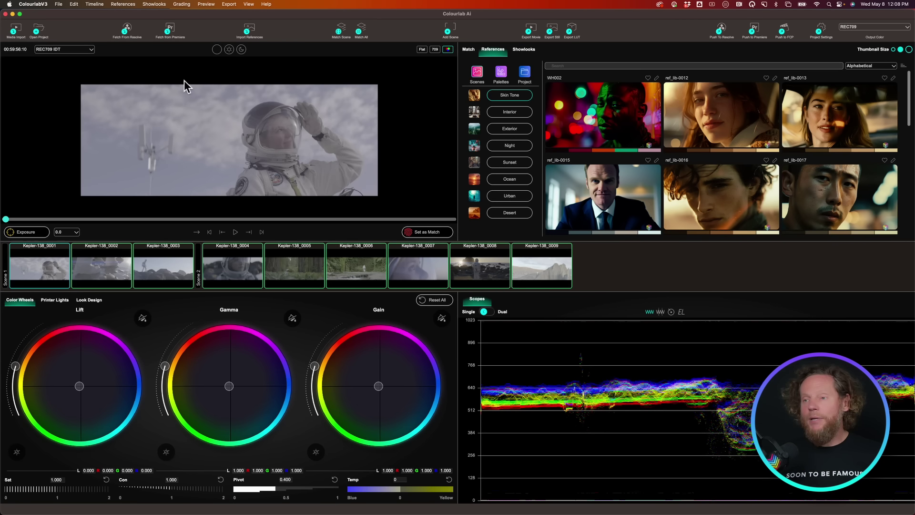
click(86, 48)
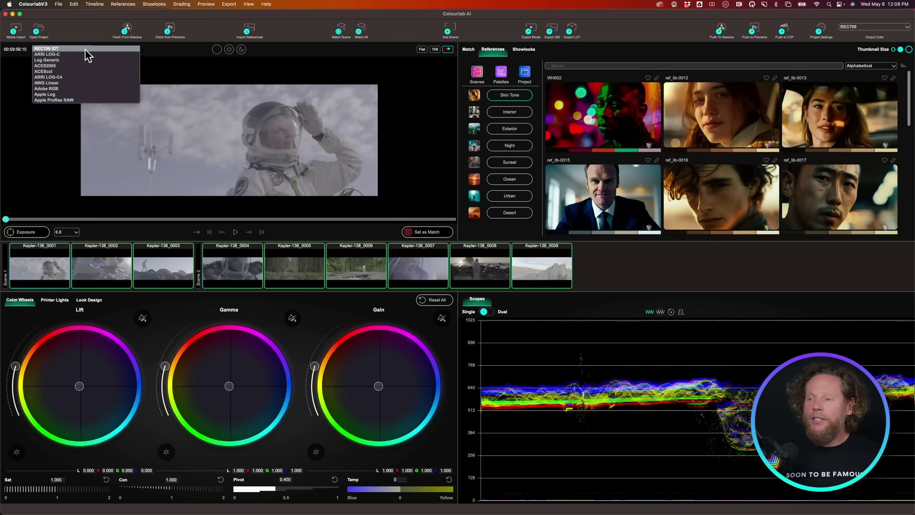
click(50, 53)
Step: Inspect clips Kepler-138_0002 through Kepler-138_0009 one after another to check their image with the ARRI LOG-C input transform
click(90, 272)
click(173, 276)
click(234, 274)
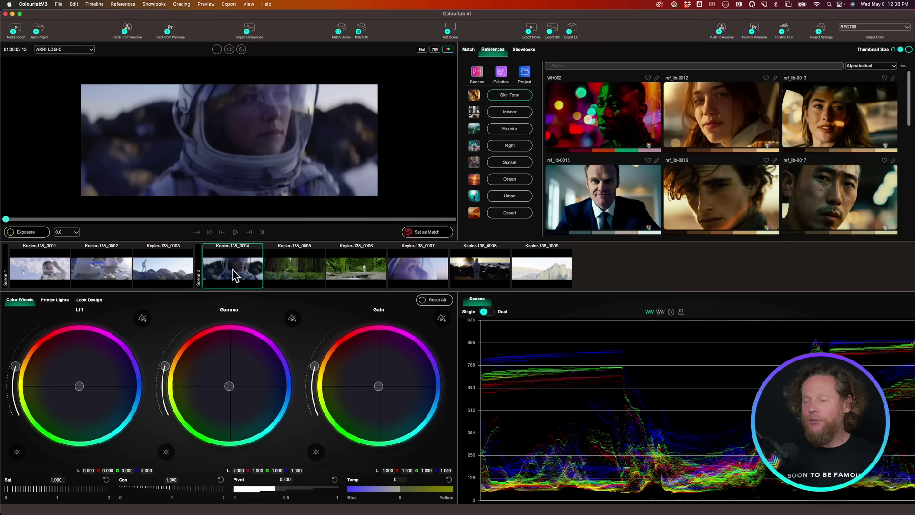
click(296, 270)
click(348, 265)
click(406, 279)
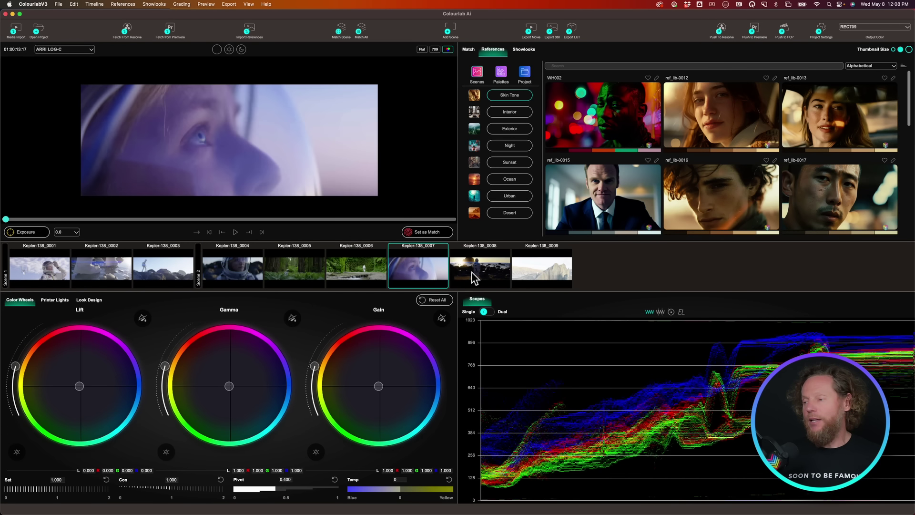
click(475, 274)
click(530, 276)
Step: Review the available input color spaces for clip Kepler-138_0001 and try Log Generic
click(40, 271)
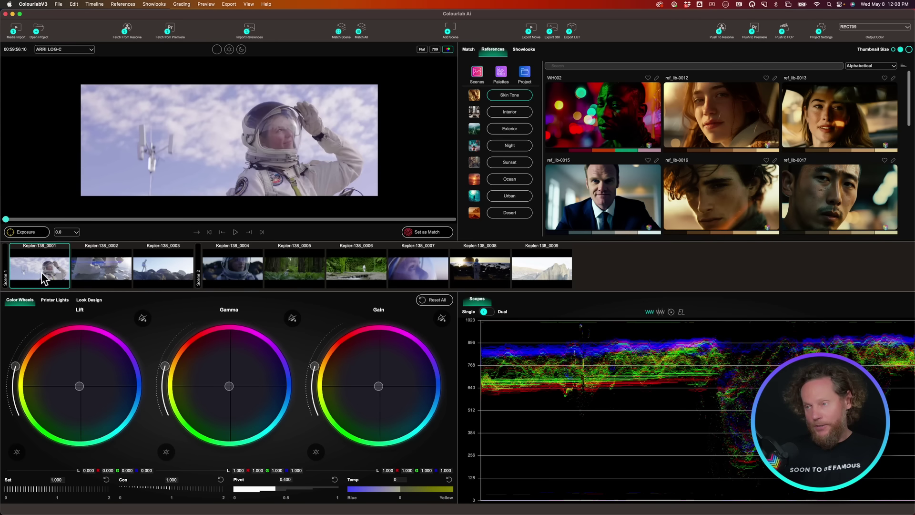
click(90, 50)
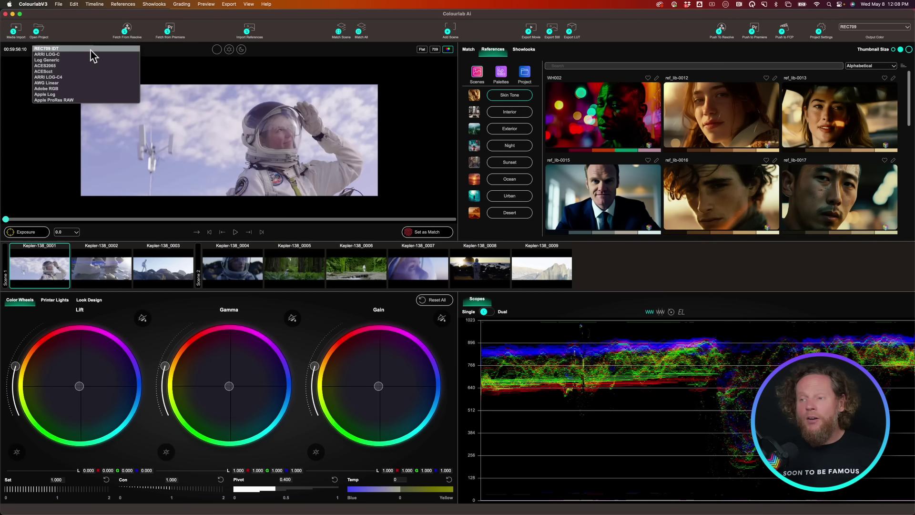
scroll(87, 55, down, 10)
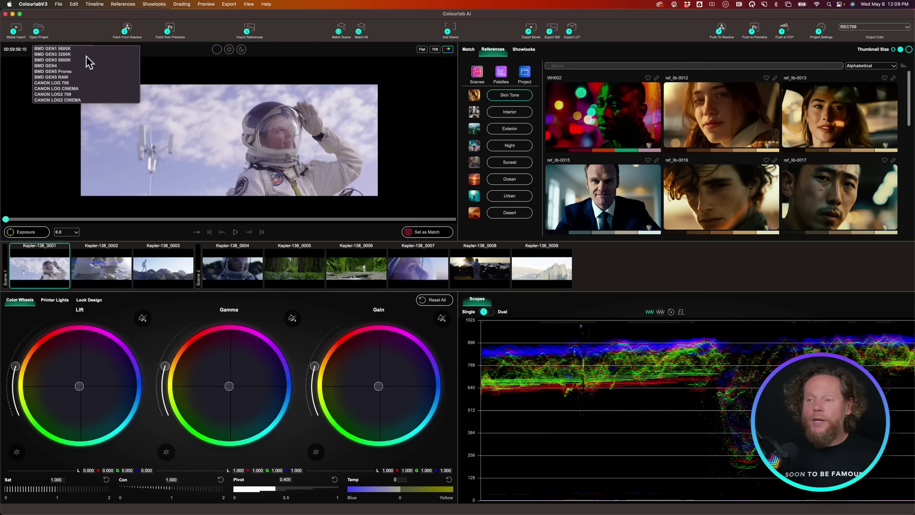
scroll(86, 57, down, 8)
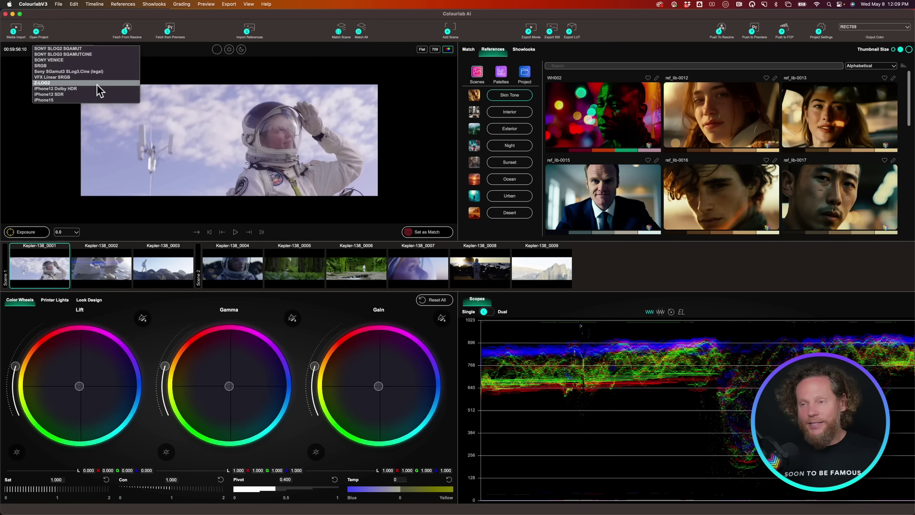
scroll(96, 85, up, 15)
scroll(98, 90, up, 3)
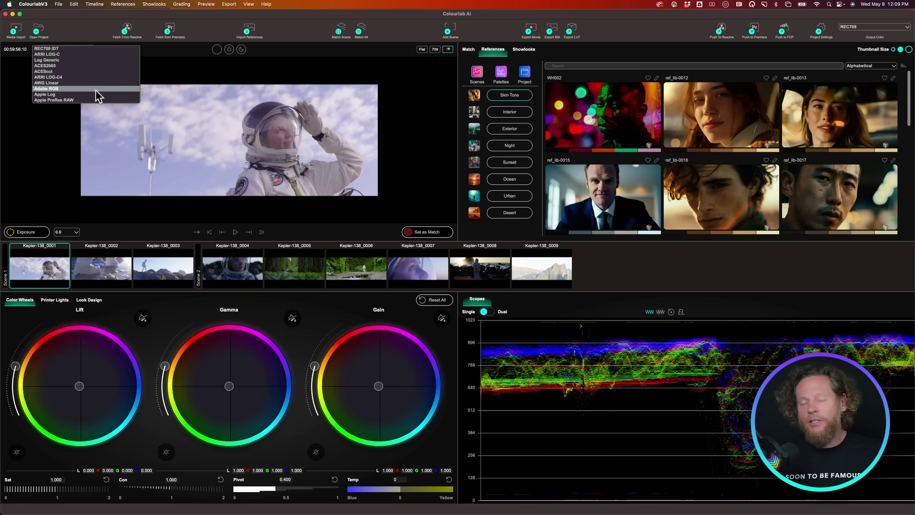
click(65, 60)
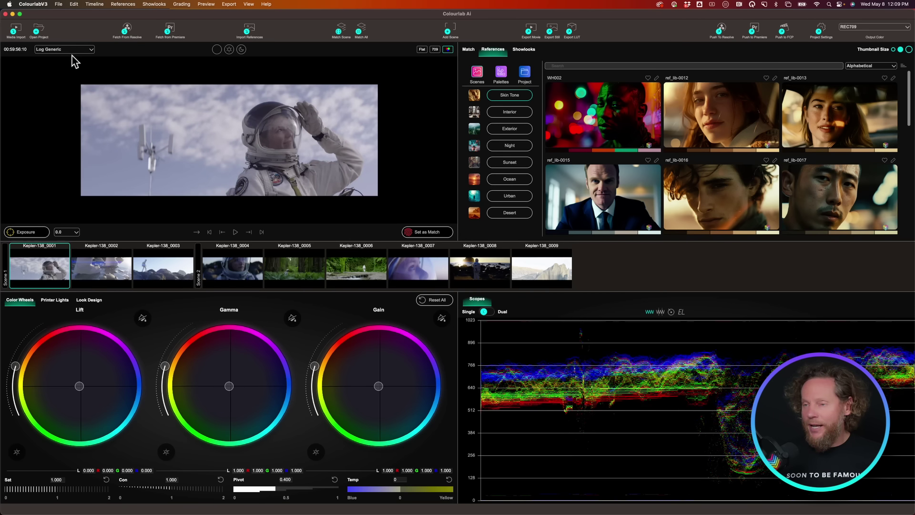
Step: Try REC709 IDT as the input color space of clip Kepler-138_0001 and return it to ARRI LOG-C
click(73, 49)
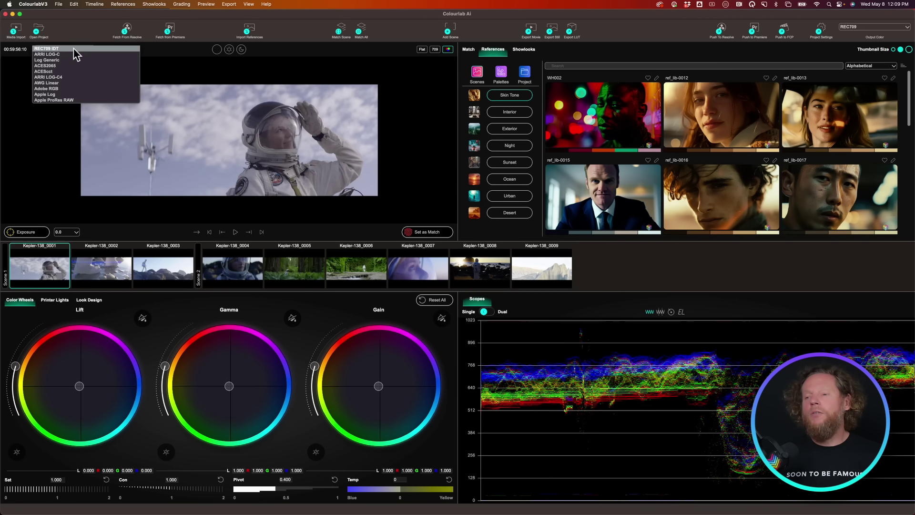
click(74, 48)
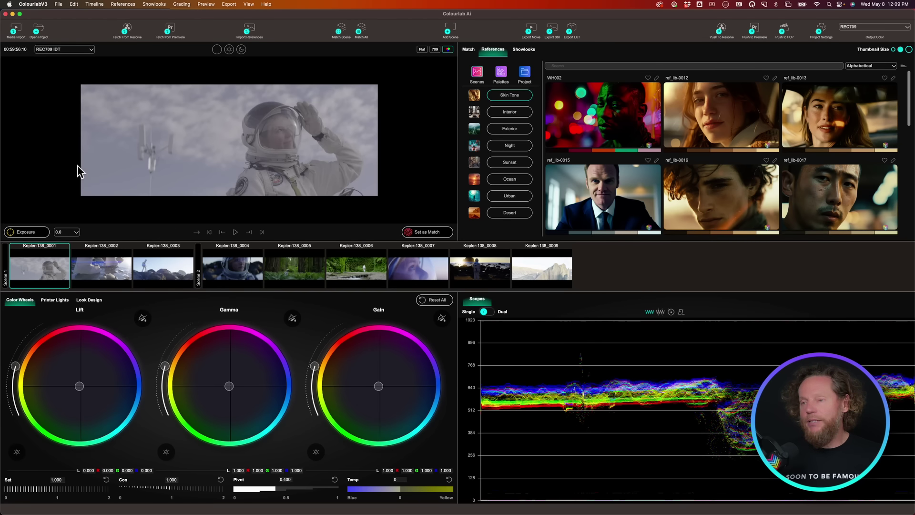
click(51, 49)
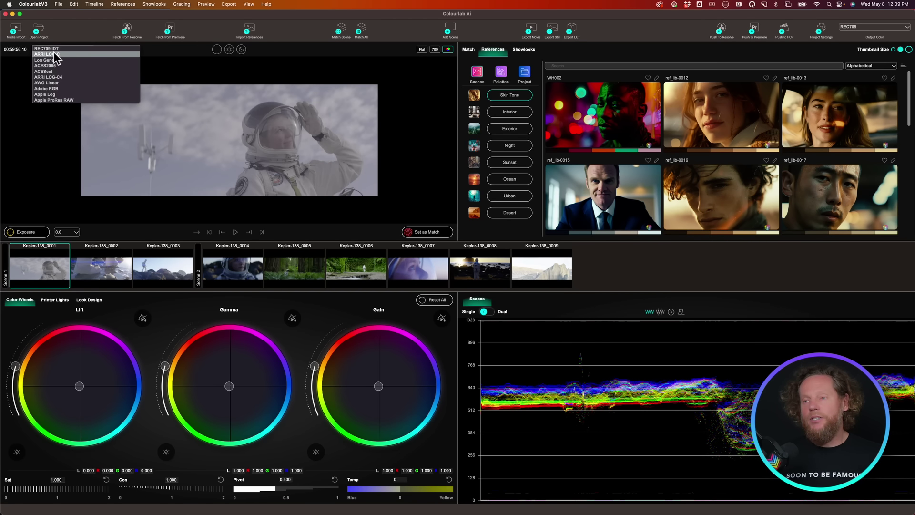
click(54, 54)
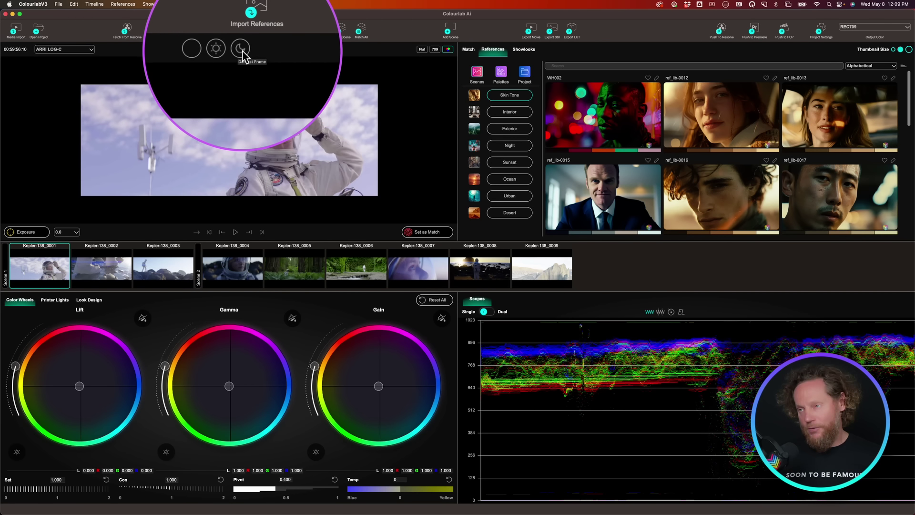
Step: Compare clip Kepler-138_0001 with the Flat and 709 previews switched on and off, ending on the normal view
click(422, 50)
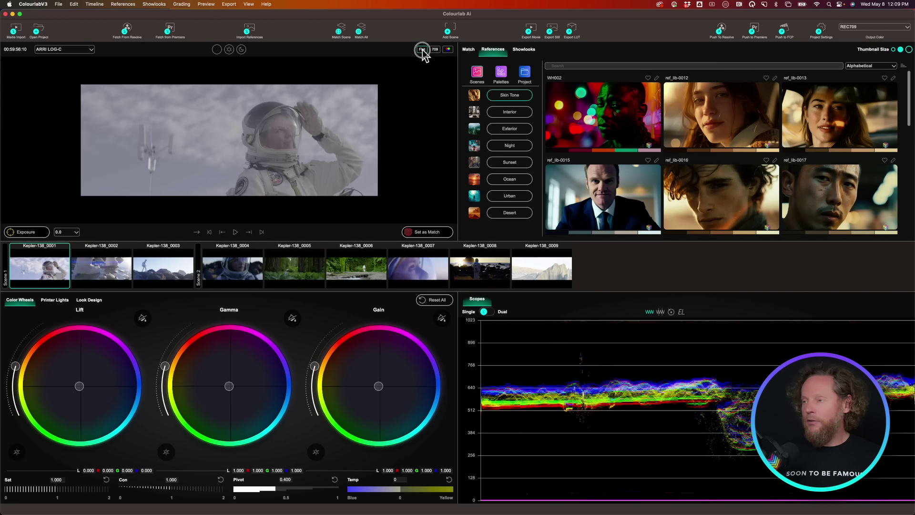
click(423, 50)
click(423, 50)
click(423, 50)
click(423, 49)
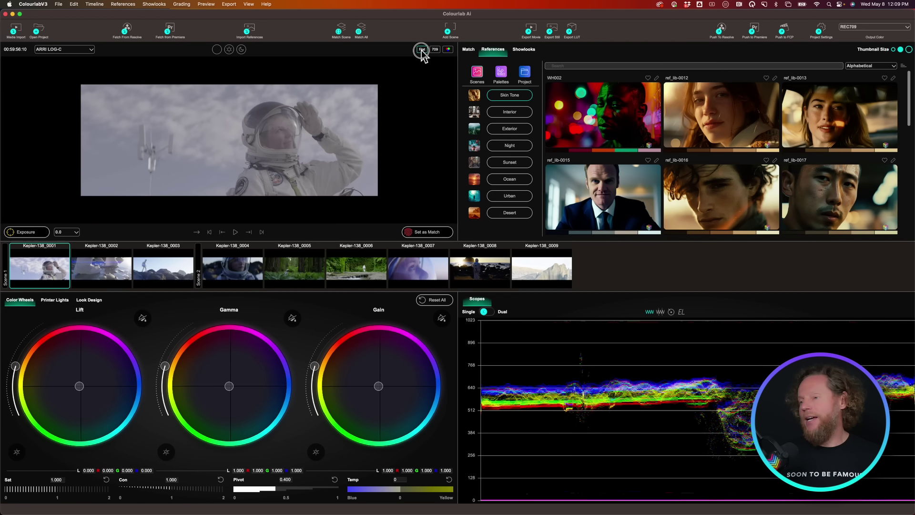
click(422, 49)
click(422, 50)
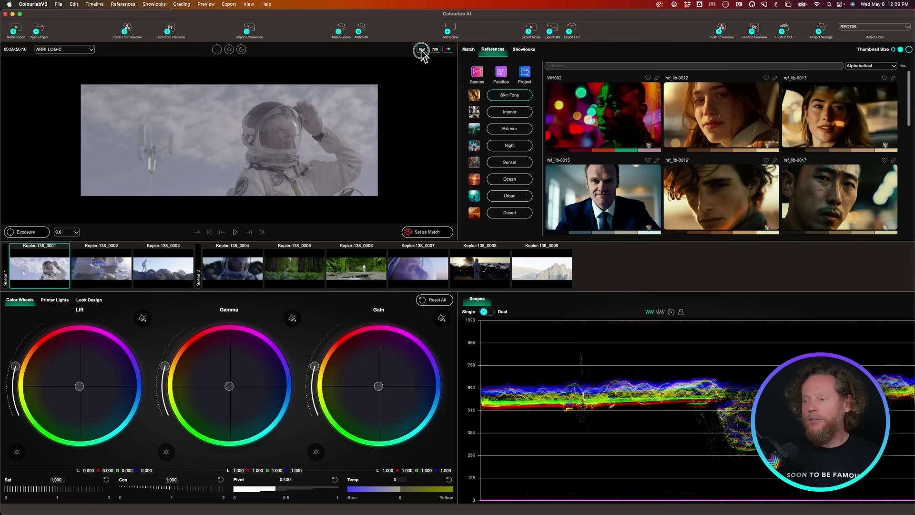
click(422, 49)
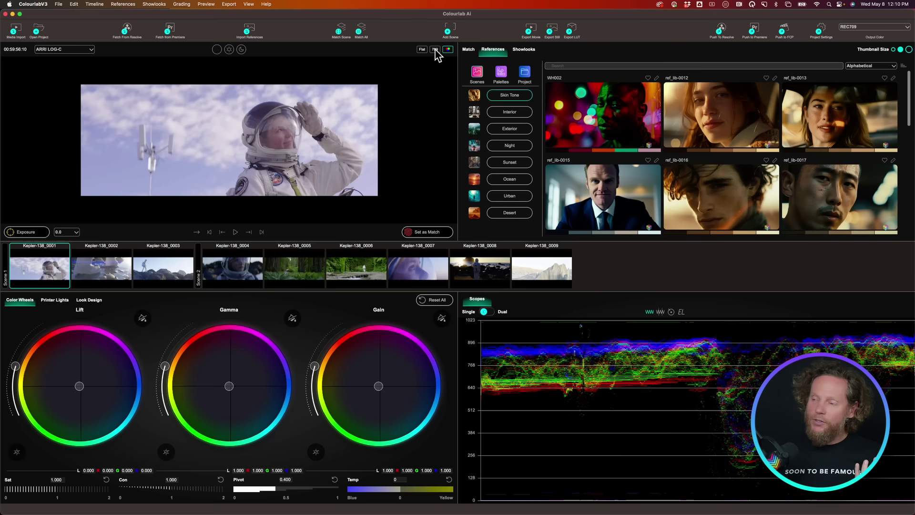
click(435, 50)
click(421, 50)
click(421, 49)
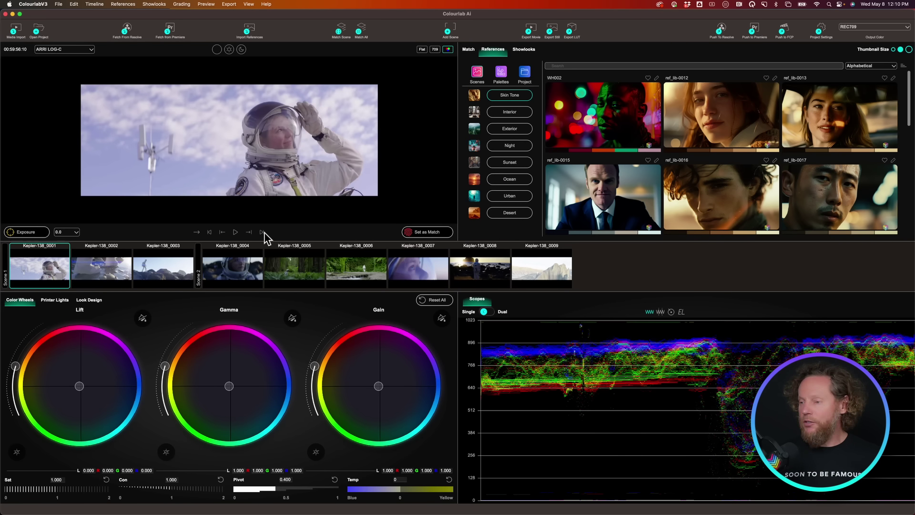
Step: Switch playback to loop mode and back to playlist mode, and view the exposure offset options without changing the value
click(197, 234)
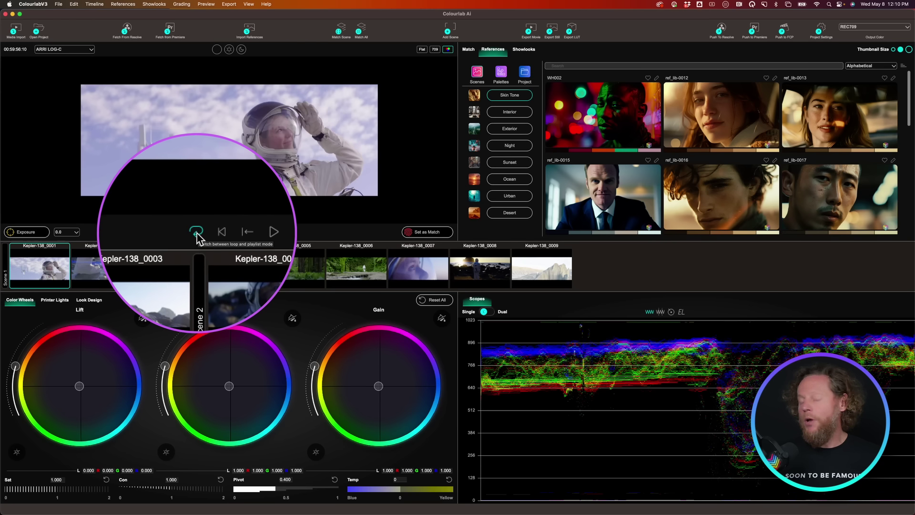
click(196, 232)
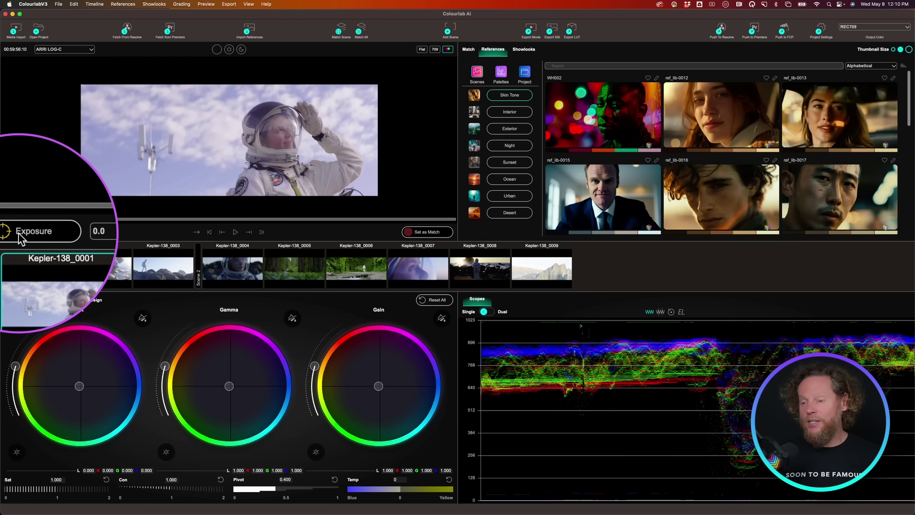
click(73, 234)
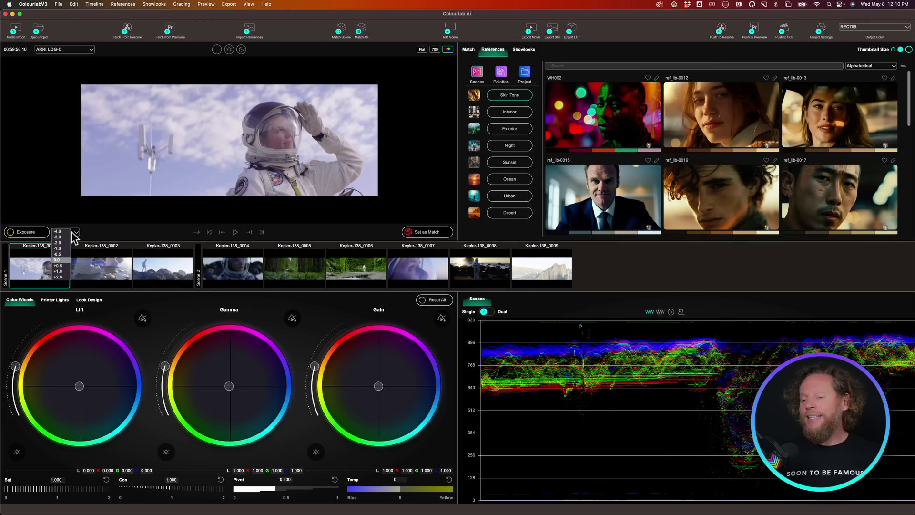
click(109, 232)
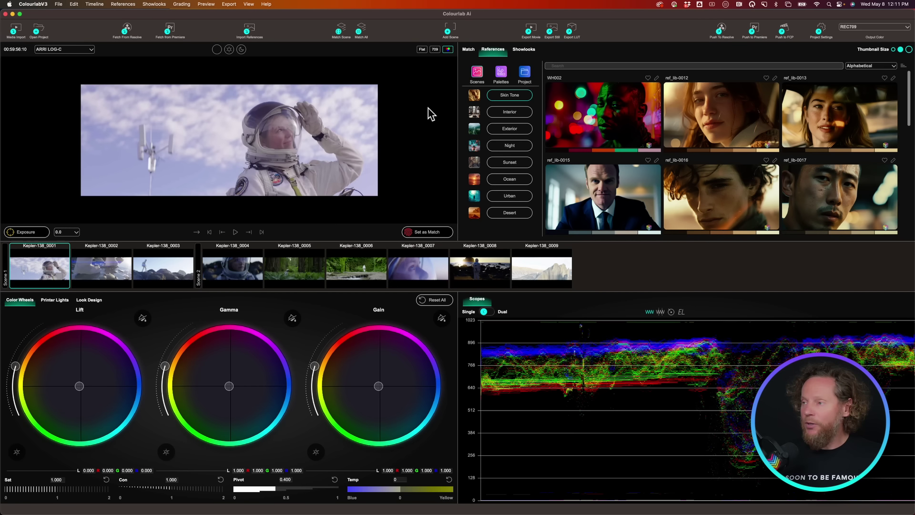
Step: Look through the Match, References and Showlooks pages and return to Match
click(468, 49)
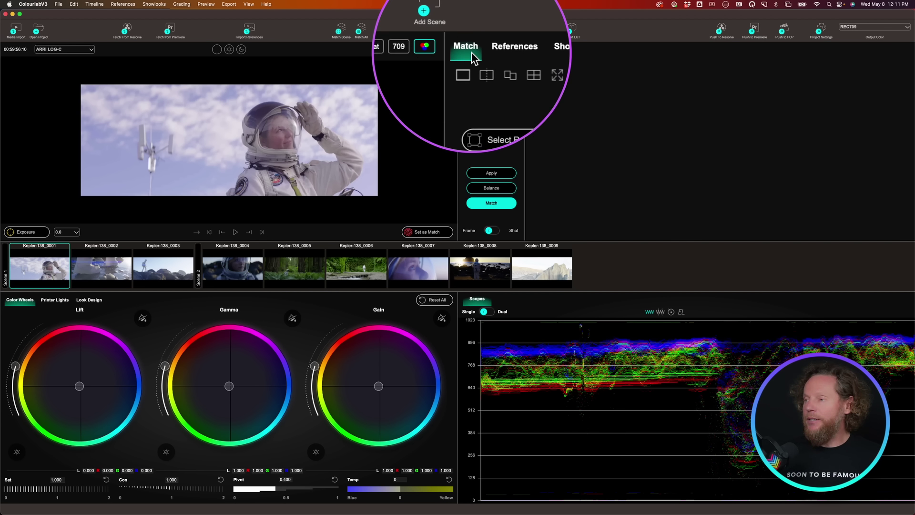
click(493, 50)
click(524, 50)
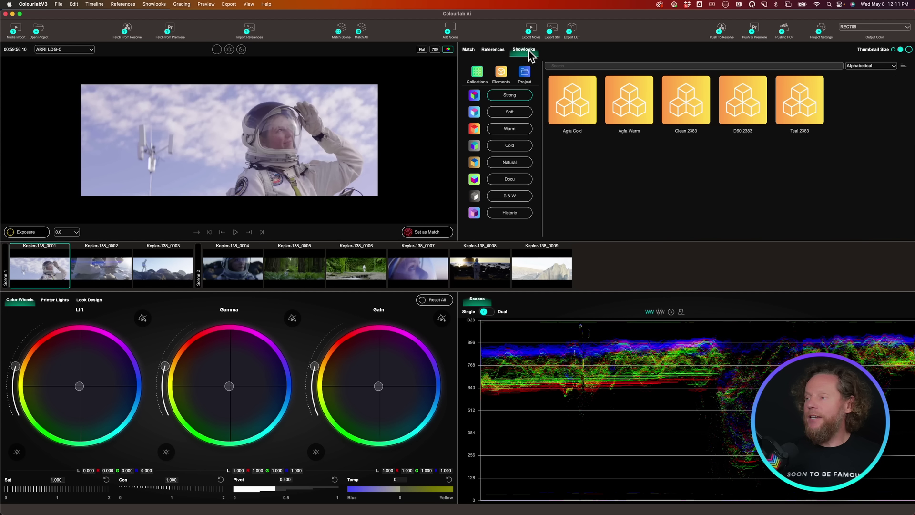
click(469, 50)
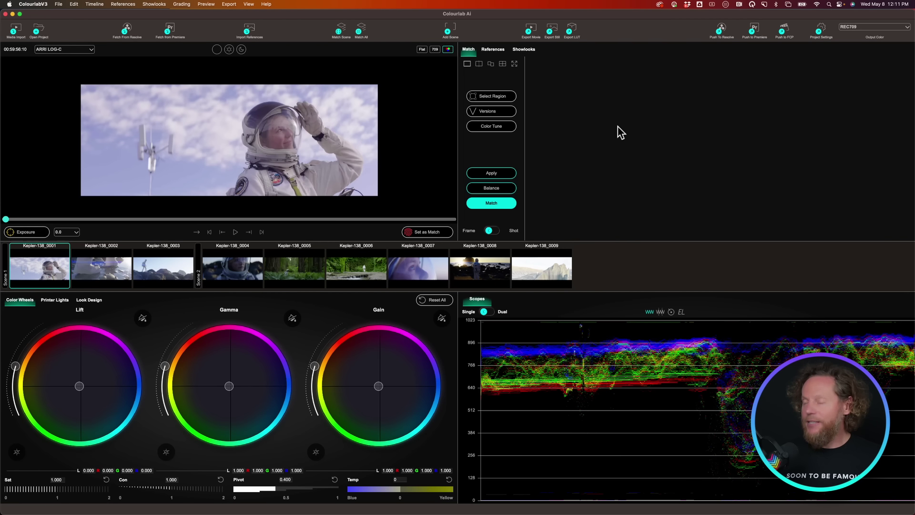
Step: Choose the Skin Tone reference ref_lib-0016 and match clip Kepler-138_0001 to it
click(492, 50)
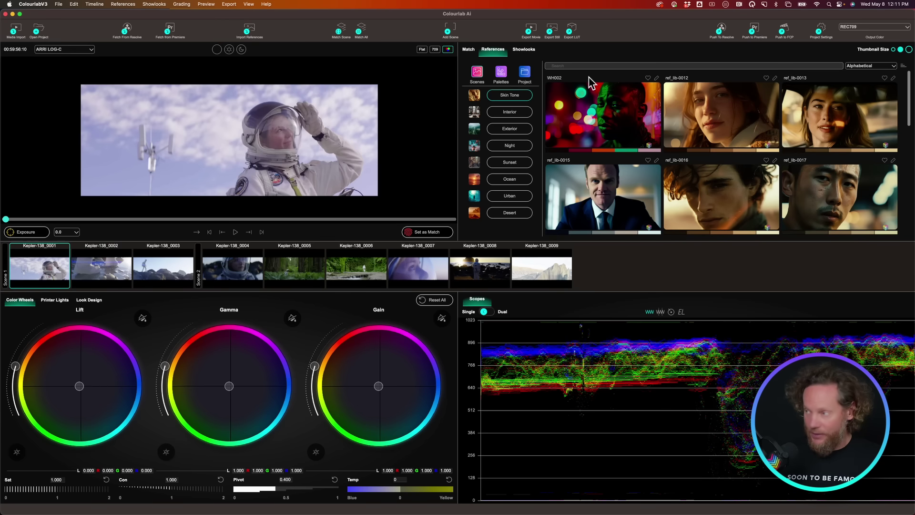
click(714, 206)
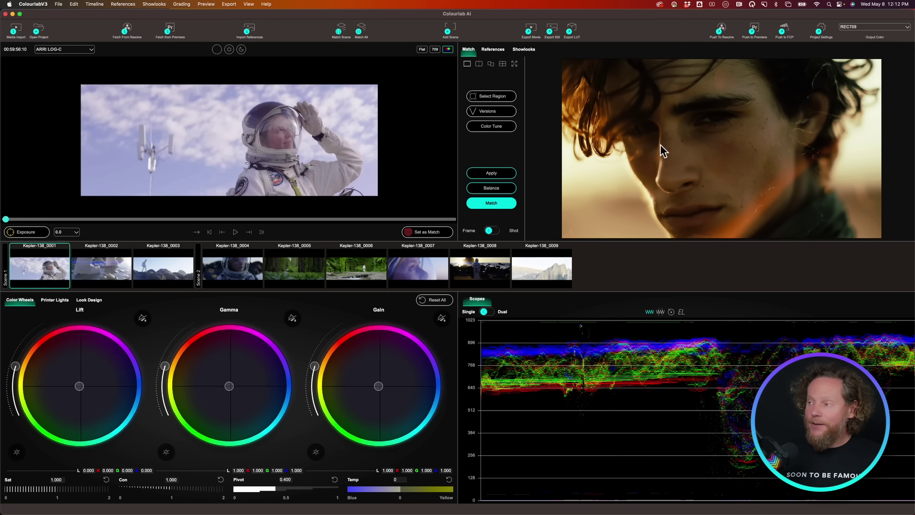
click(491, 203)
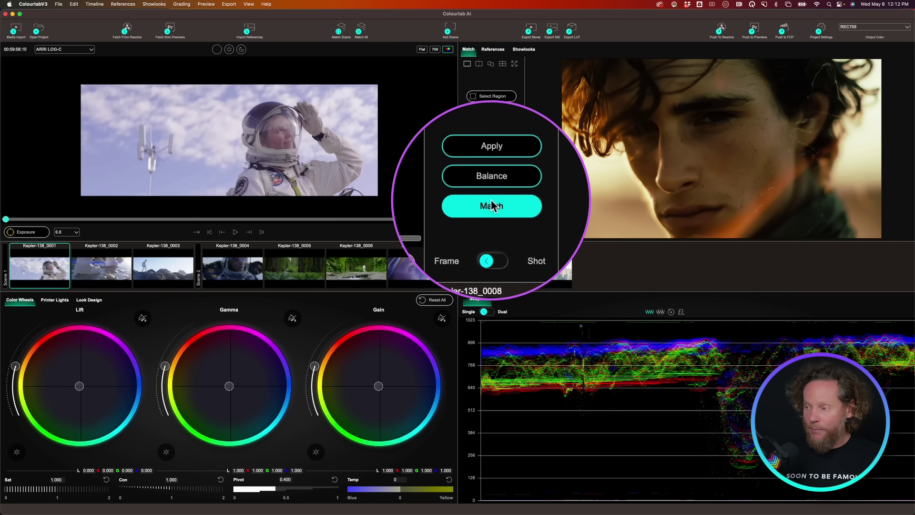
click(491, 203)
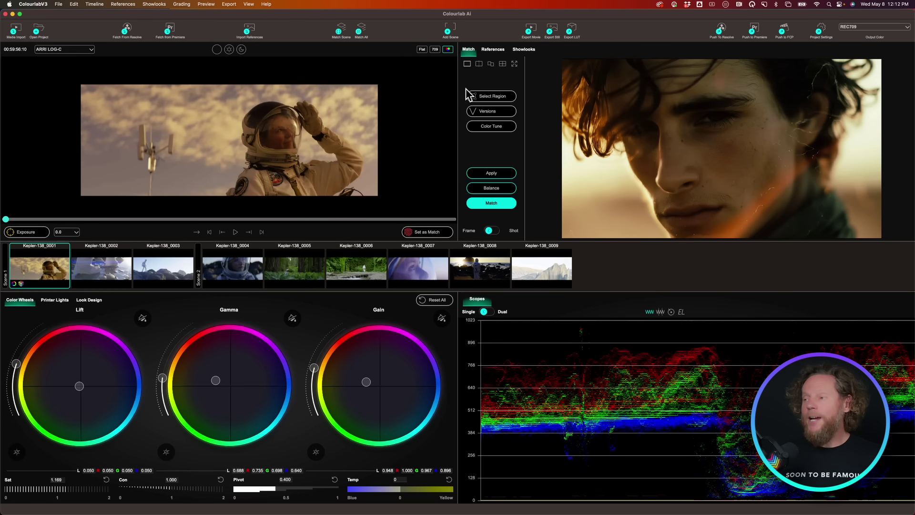
Step: Compare the matched clip with its reference image in split-screen view and in side-by-side view
click(479, 64)
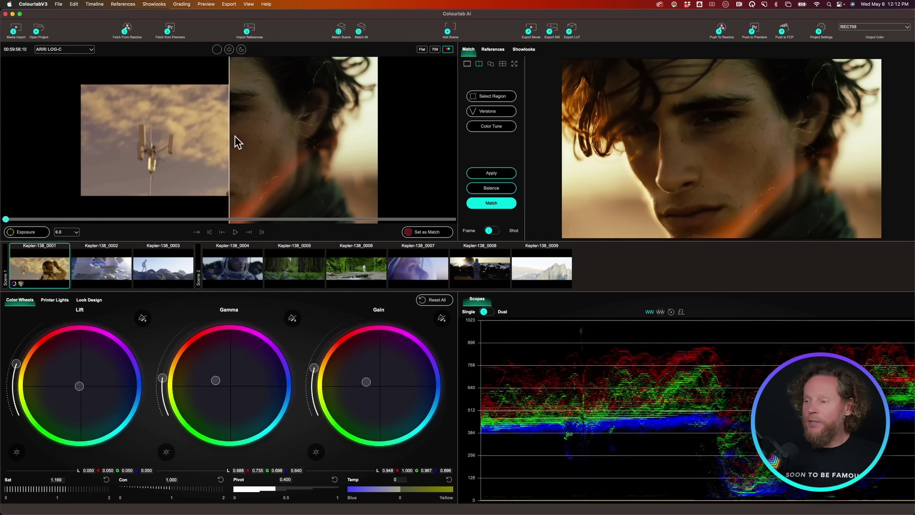
mouse_move(230, 136)
mouse_down()
mouse_move(84, 140)
mouse_move(245, 138)
mouse_move(231, 139)
mouse_up()
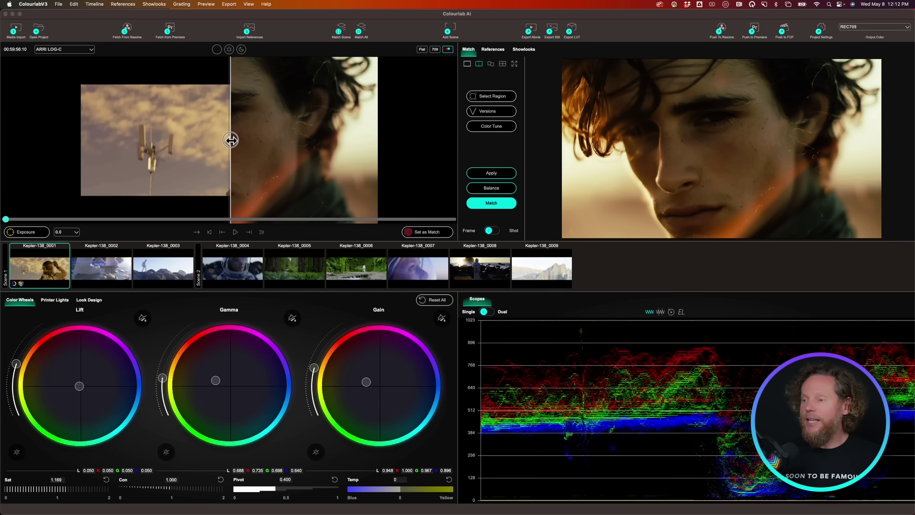
click(490, 64)
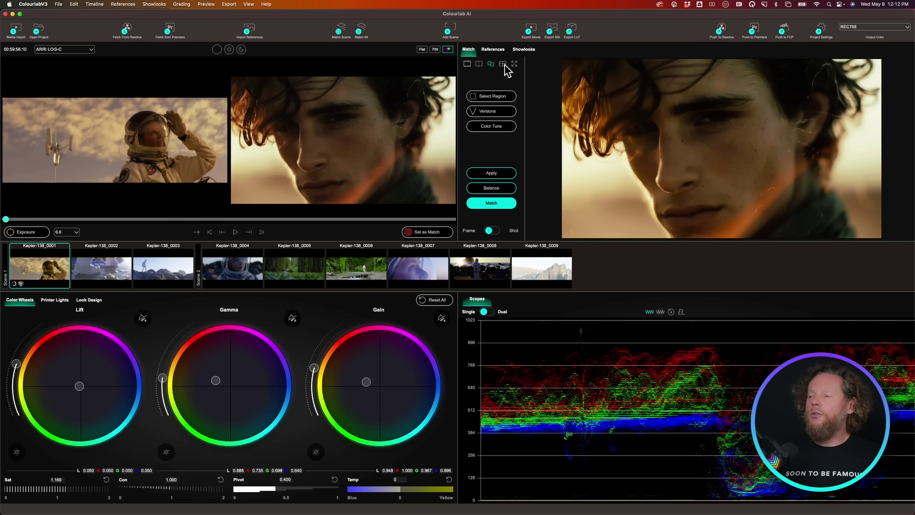
Step: View the matched clip in the four-image comparison and in the single-shot view, showing each one full screen
click(505, 63)
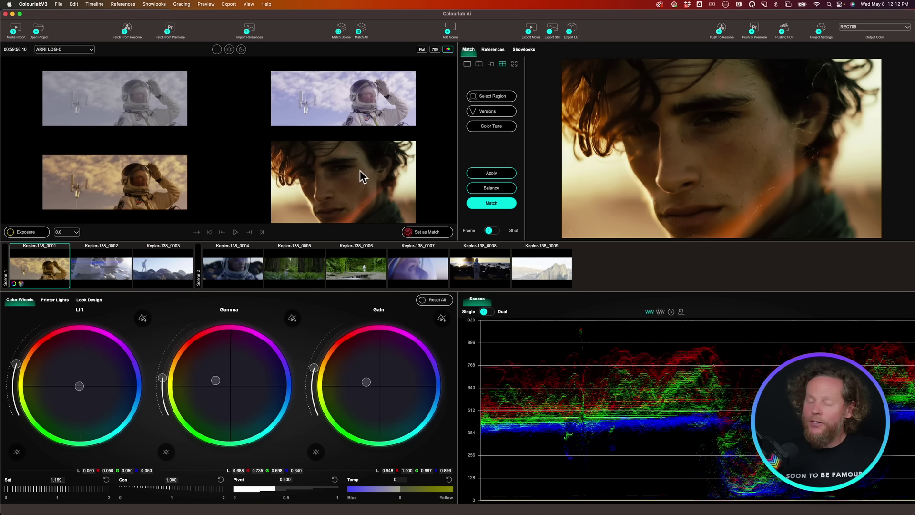
click(515, 64)
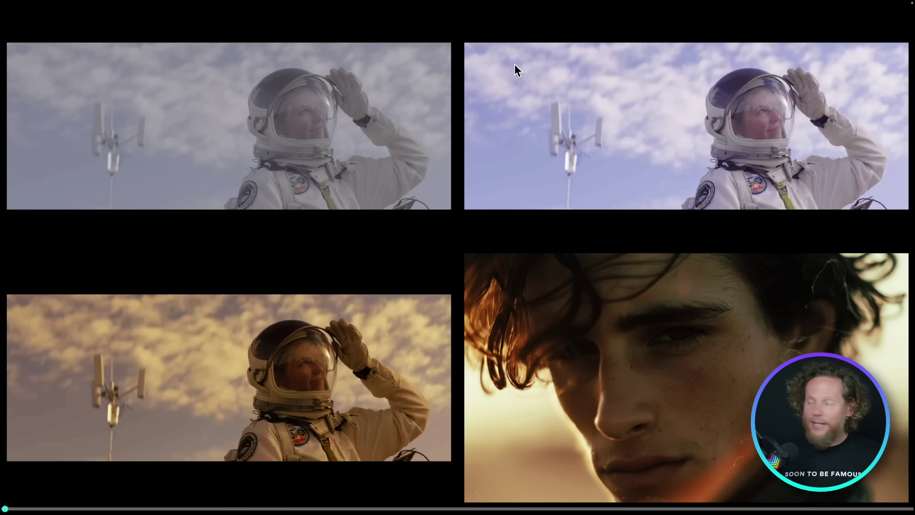
click(516, 65)
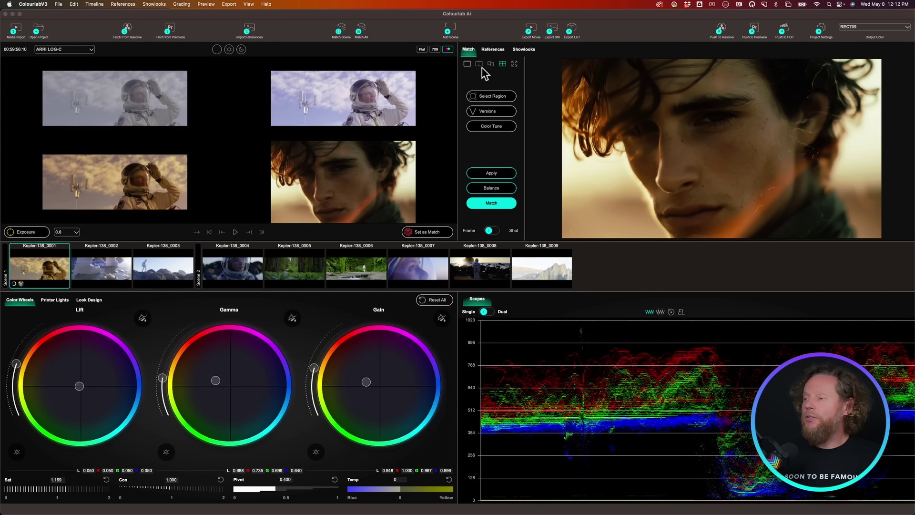
click(467, 63)
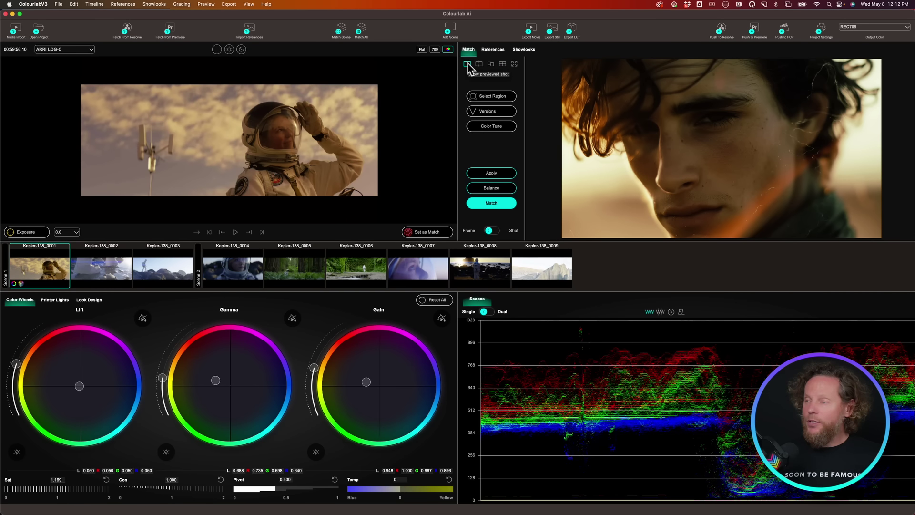
click(514, 64)
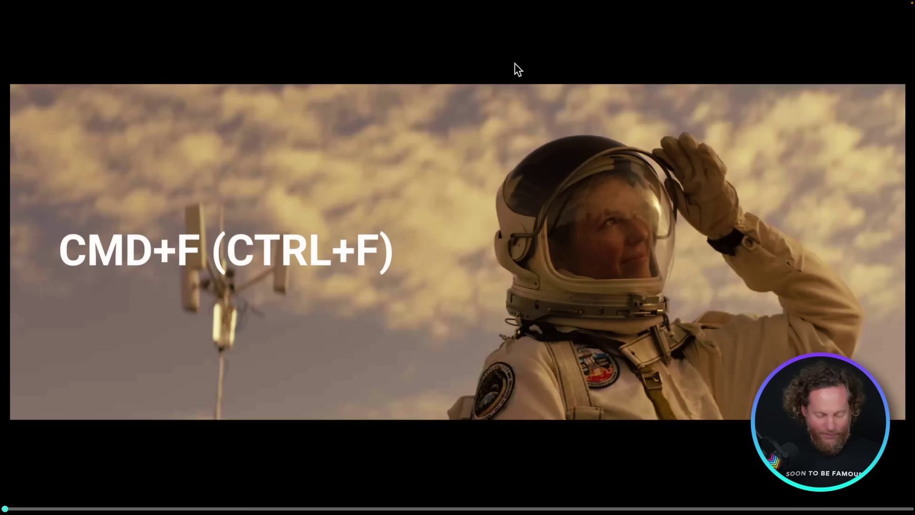
key(super+f)
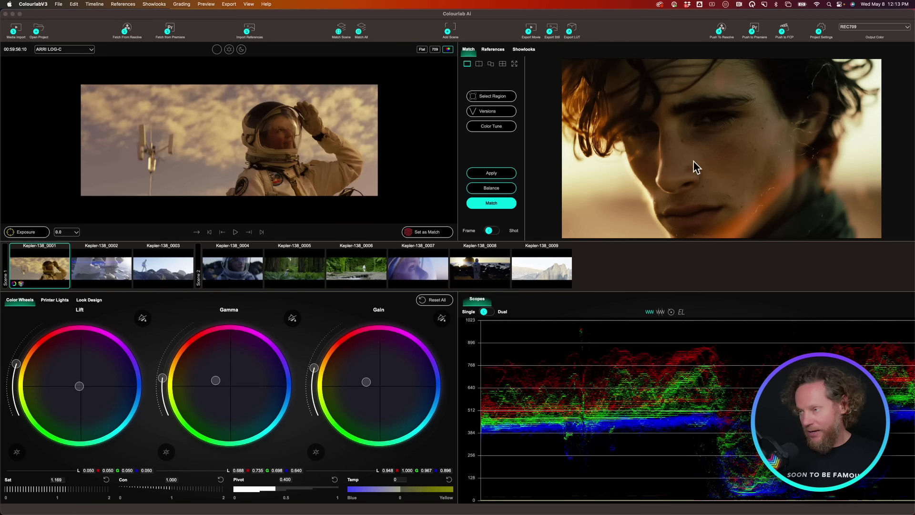
Step: Balance clip Kepler-138_0001 and compare the result with its 709 view and with the grade switched off
click(490, 188)
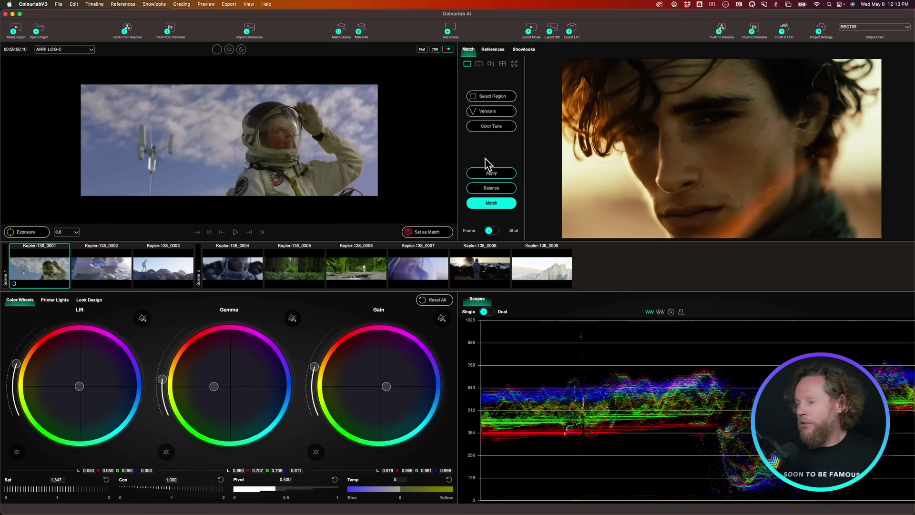
click(435, 50)
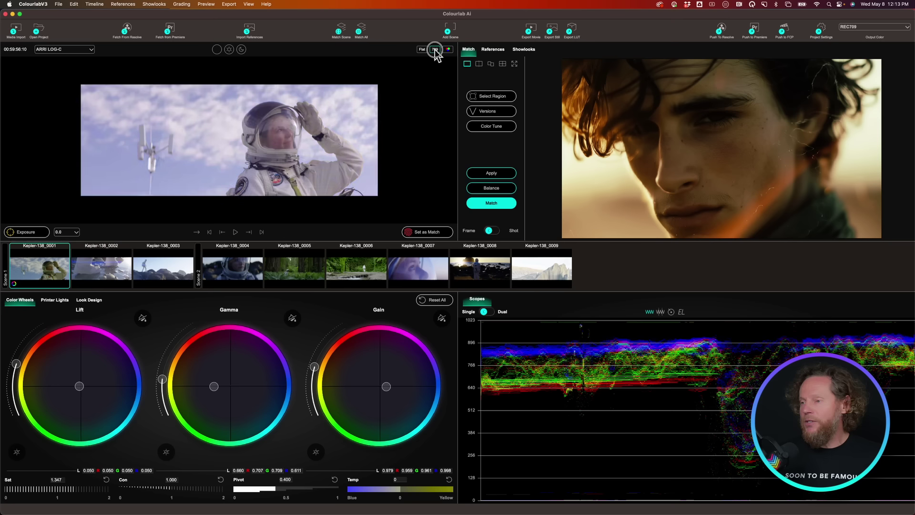
click(436, 49)
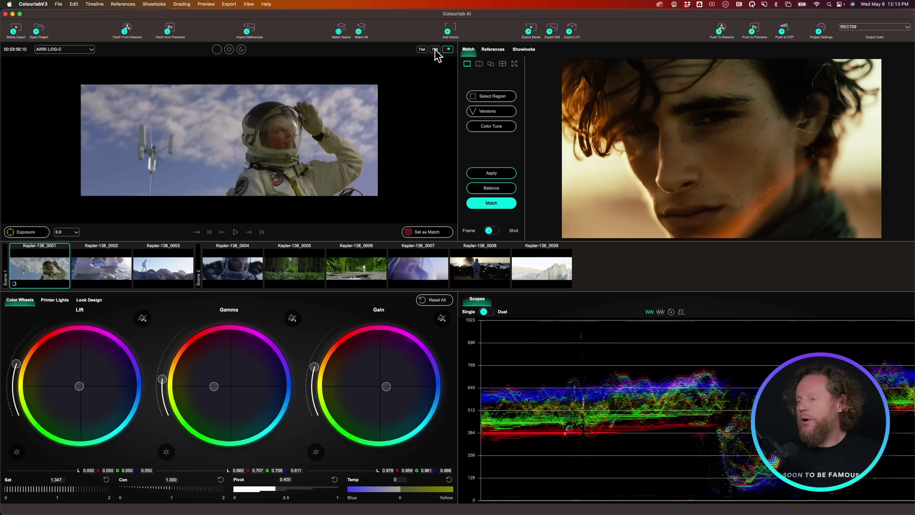
double_click(435, 49)
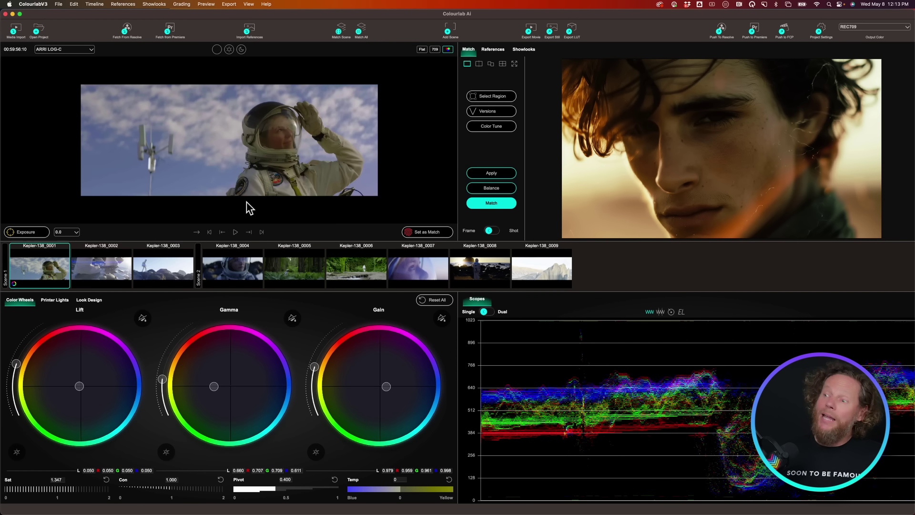
click(493, 174)
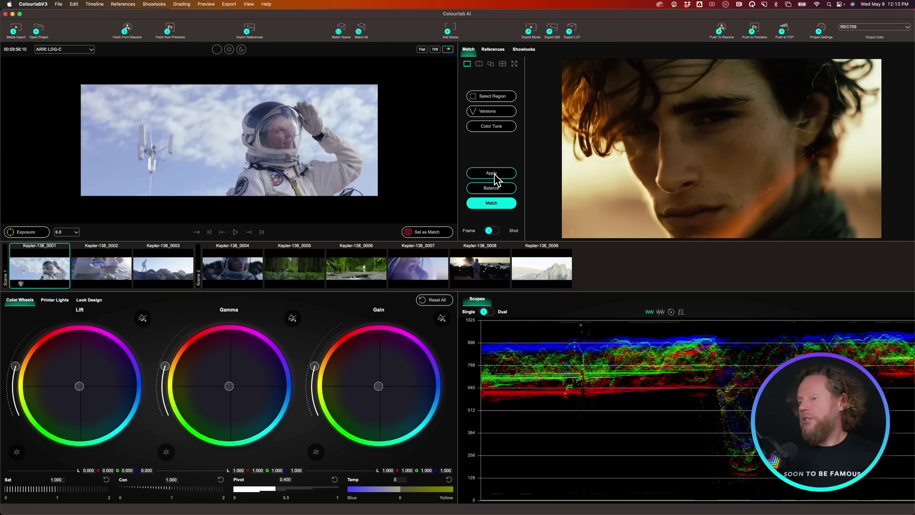
click(494, 173)
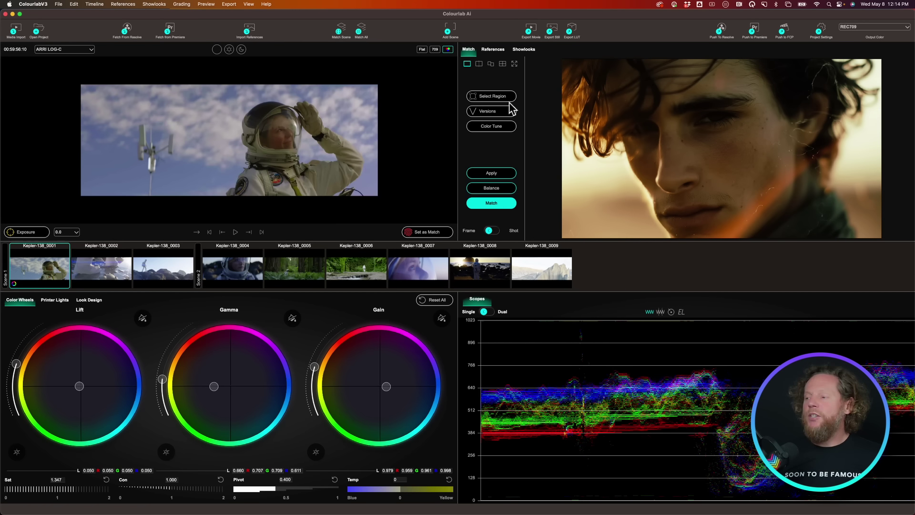
Step: Match clip Kepler-138_0001 in Shot mode and check the shot's brightest and darkest frames before returning to Frame mode
click(491, 231)
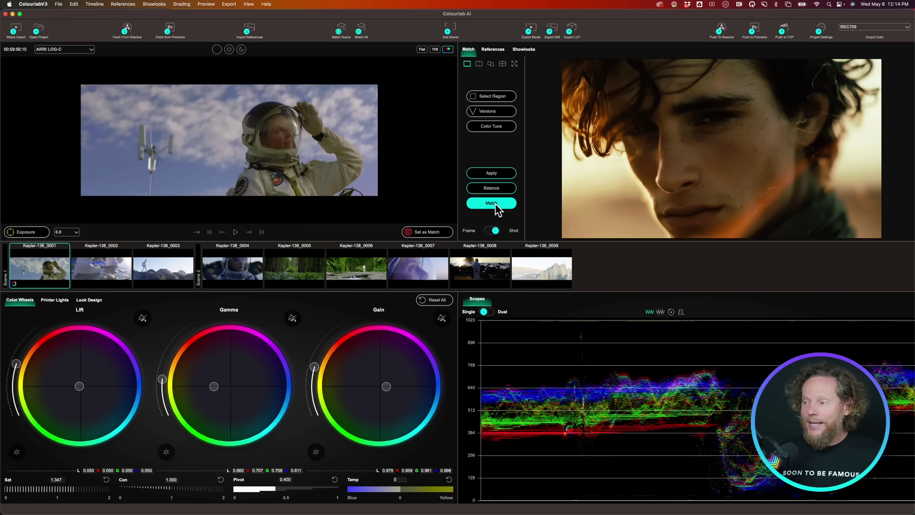
click(491, 203)
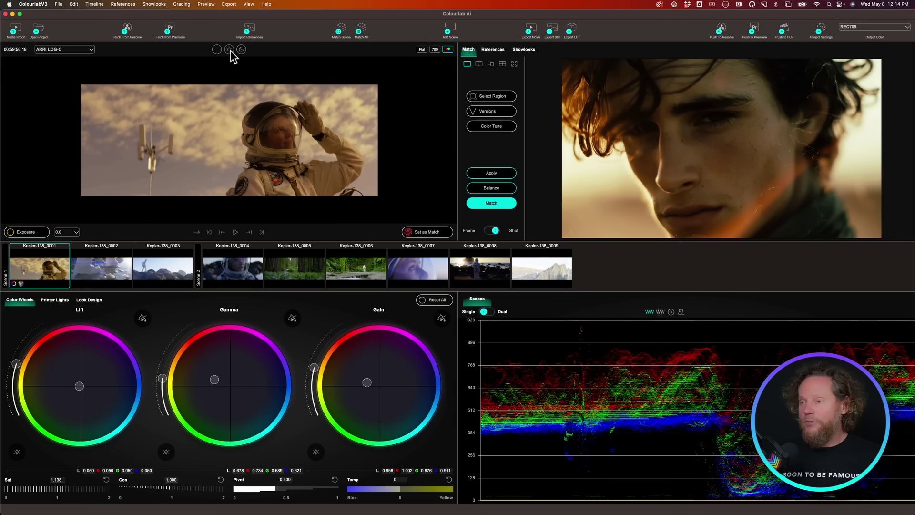
click(228, 49)
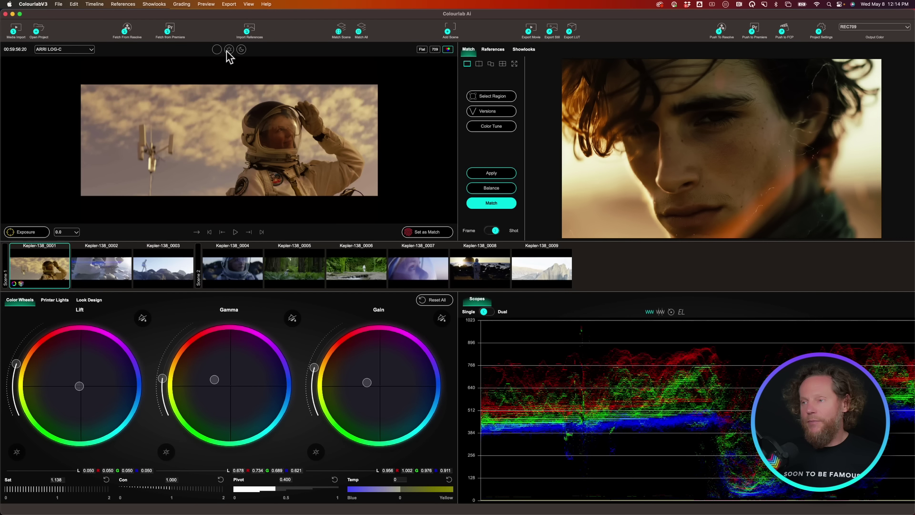
click(228, 49)
click(241, 50)
click(228, 49)
click(239, 48)
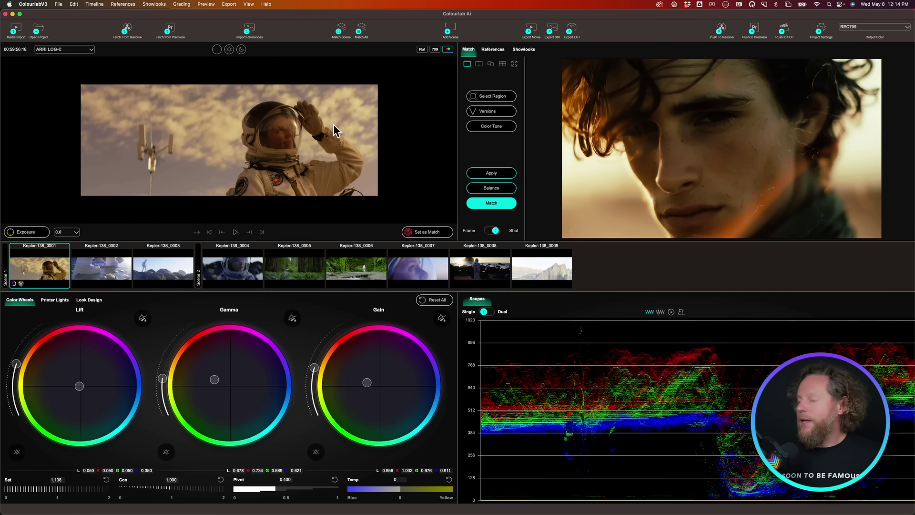
click(494, 231)
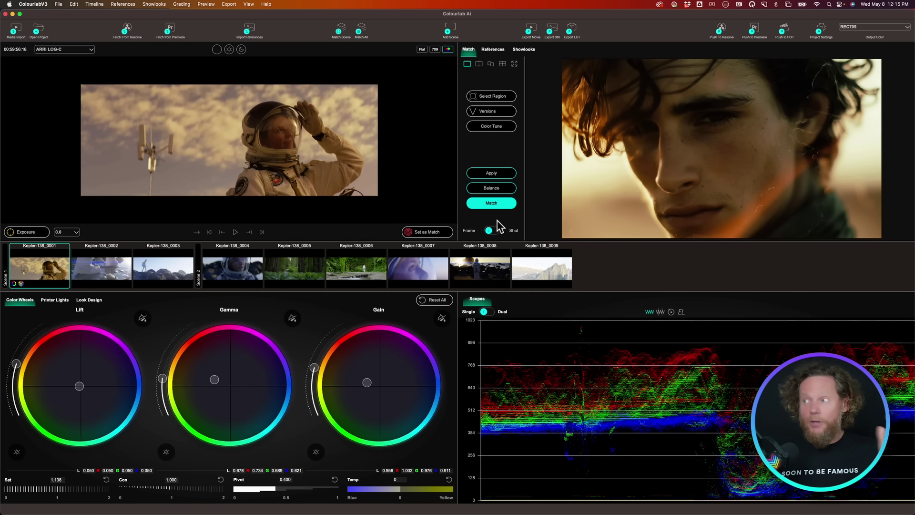
Step: Browse the Skin Tone, Interior and Exterior scene categories of the reference library
click(492, 51)
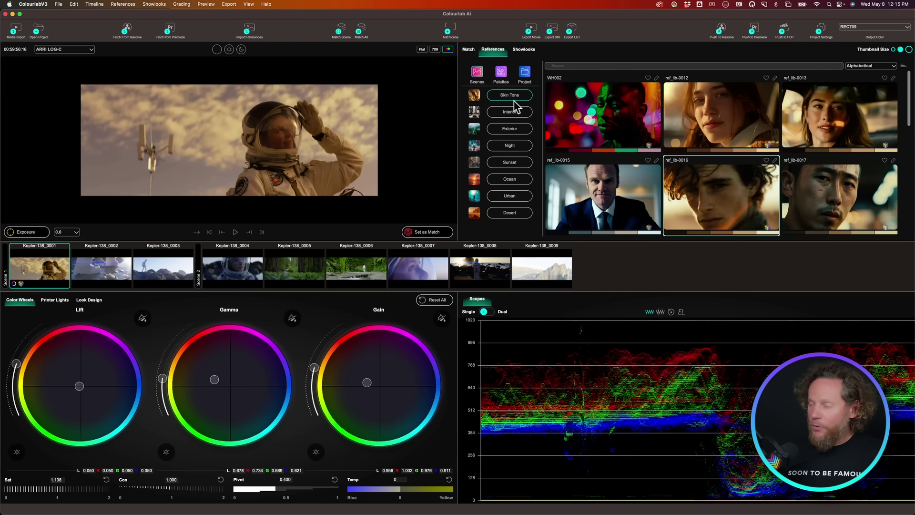
scroll(658, 162, down, 5)
scroll(562, 136, up, 4)
click(502, 113)
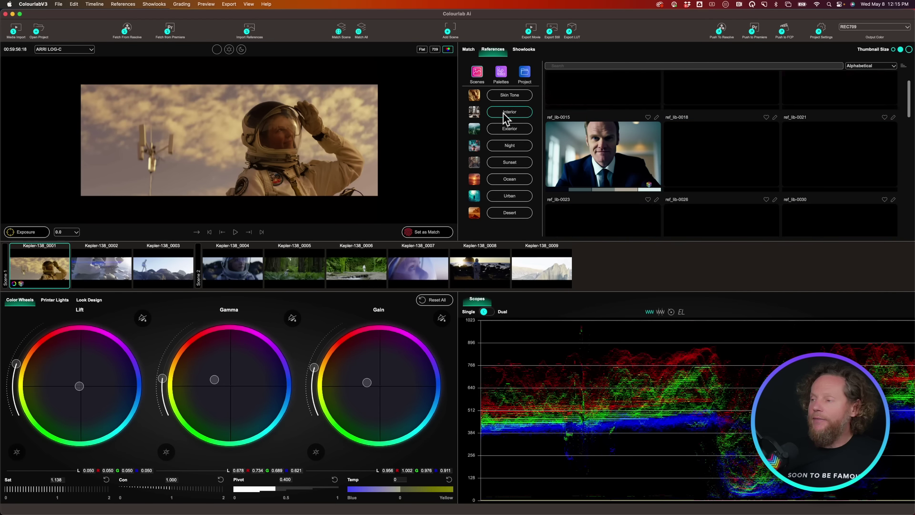
scroll(601, 148, down, 5)
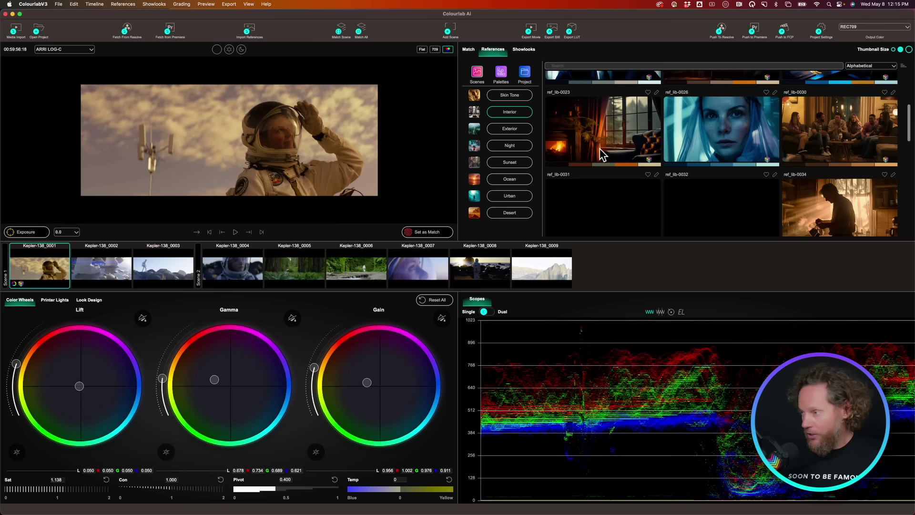
scroll(601, 152, down, 3)
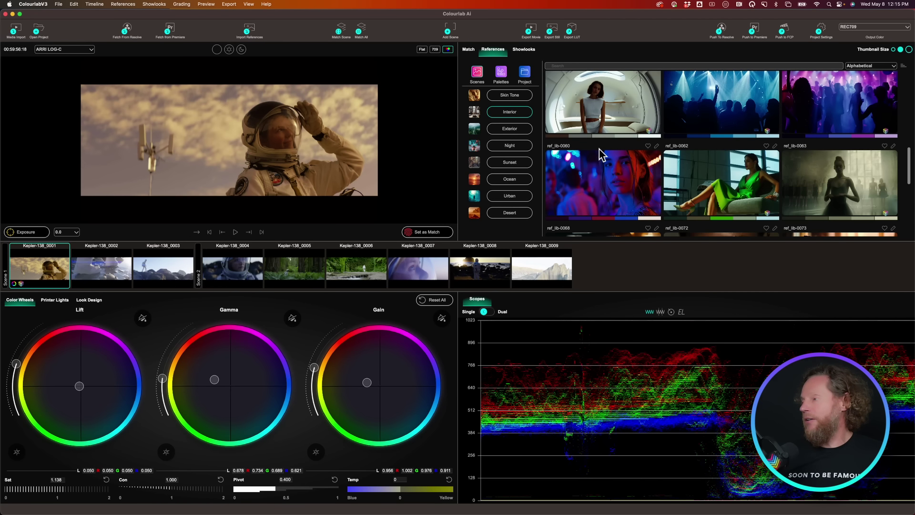
scroll(600, 153, up, 2)
click(512, 130)
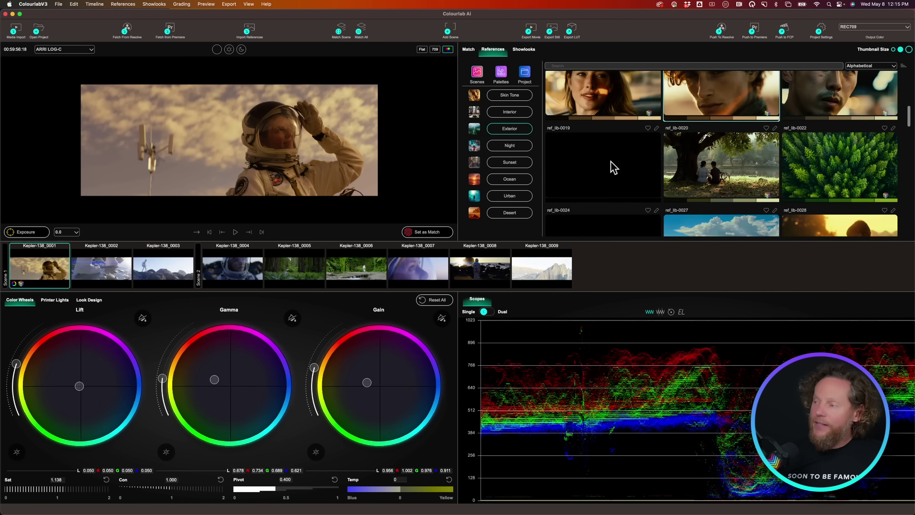
scroll(610, 167, down, 3)
scroll(613, 167, down, 3)
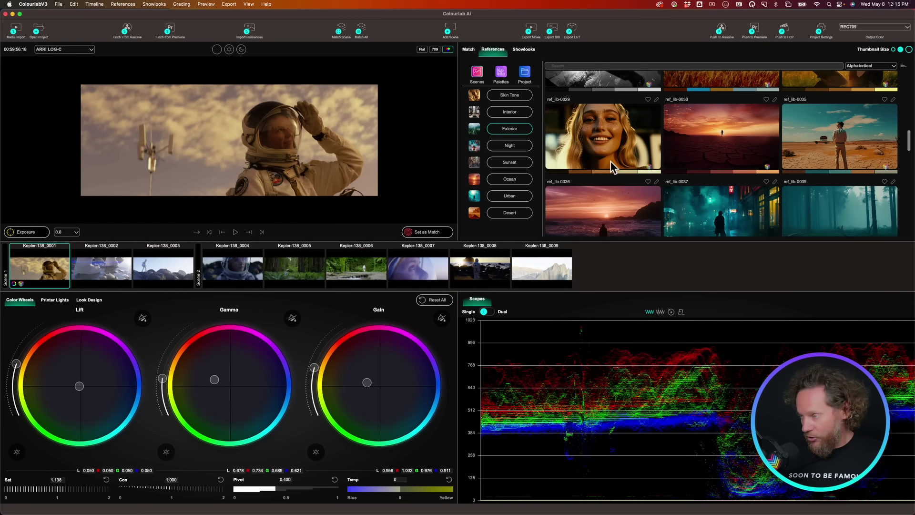
scroll(605, 169, up, 5)
Step: Look through the Night, Sunset, Ocean and Urban scene references
click(509, 146)
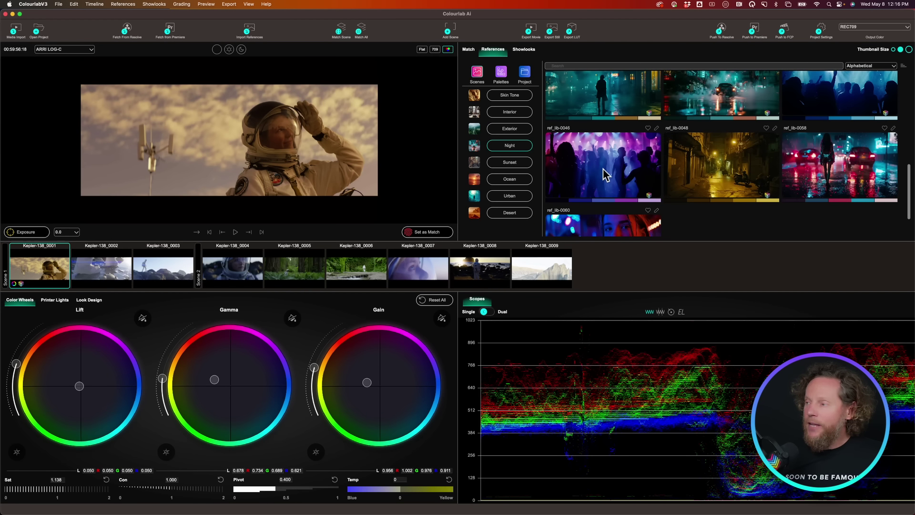
click(518, 163)
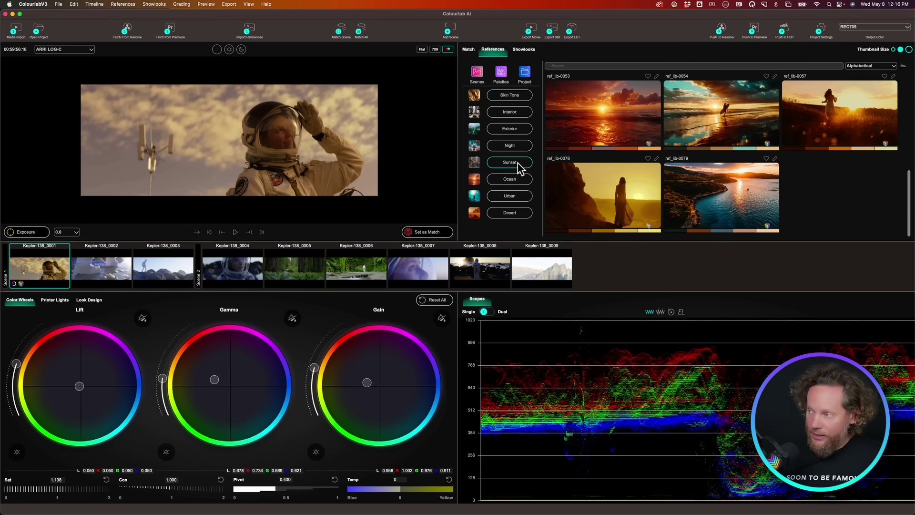
click(517, 180)
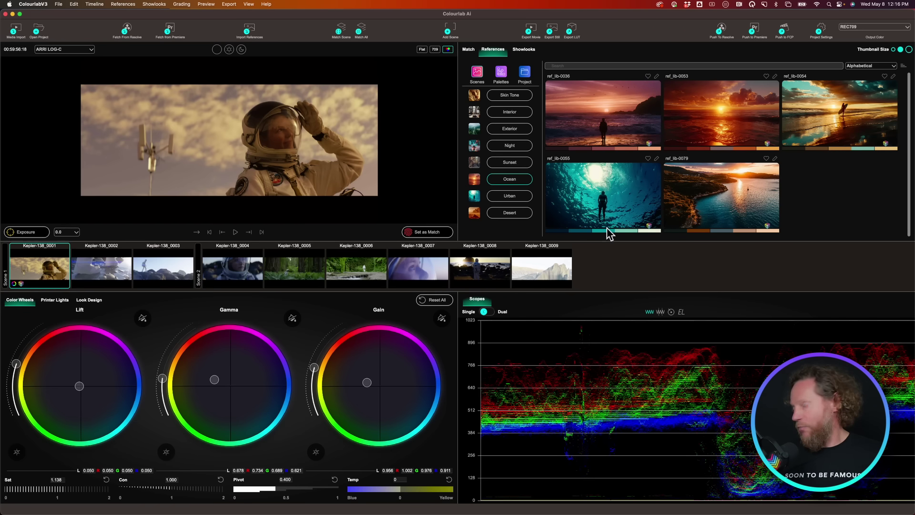
click(515, 194)
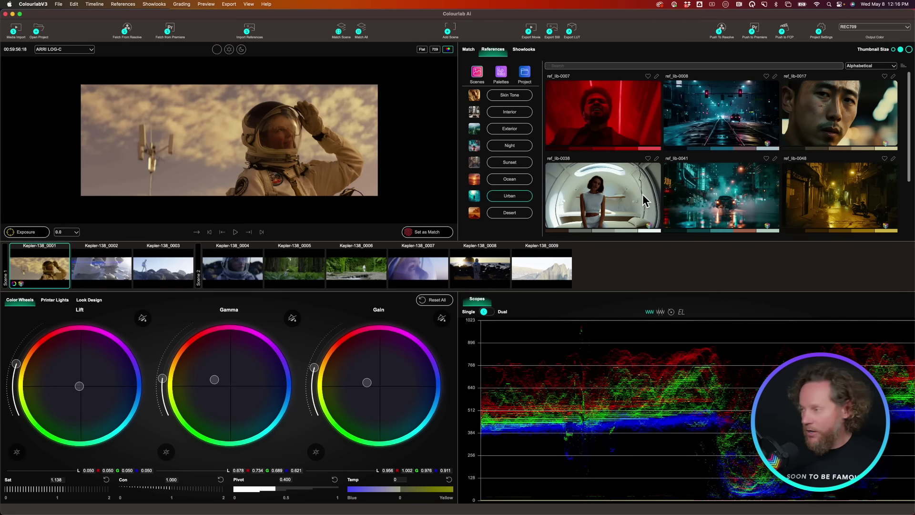
scroll(643, 194, down, 3)
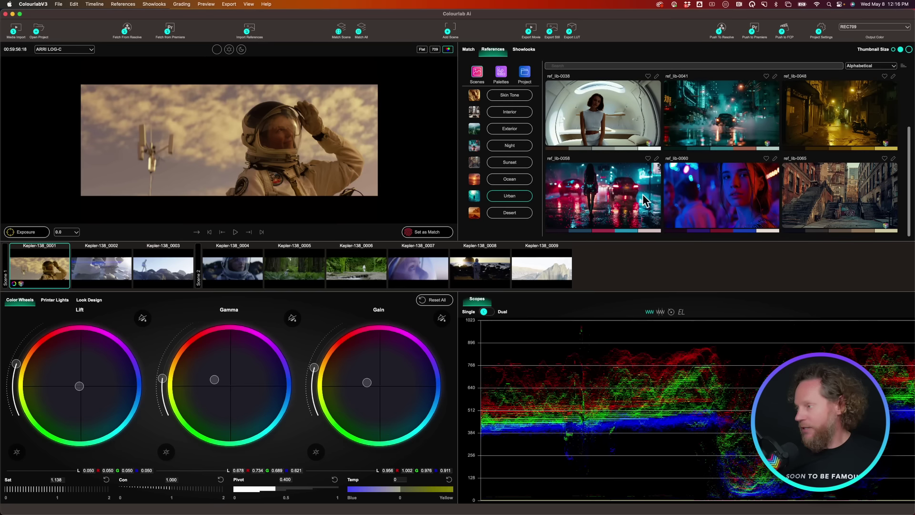
Step: Choose the Desert reference ref_lib-0051 and match clip Kepler-138_0001 to it
click(521, 216)
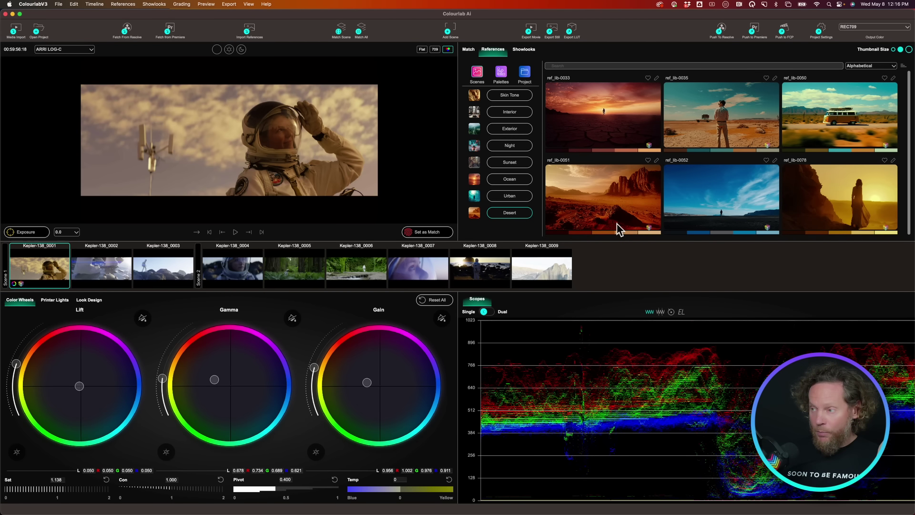
double_click(593, 206)
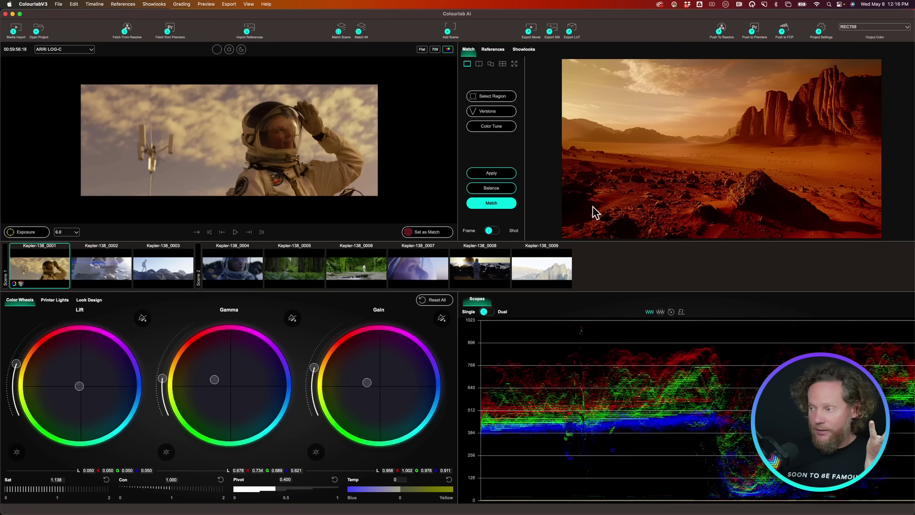
click(494, 201)
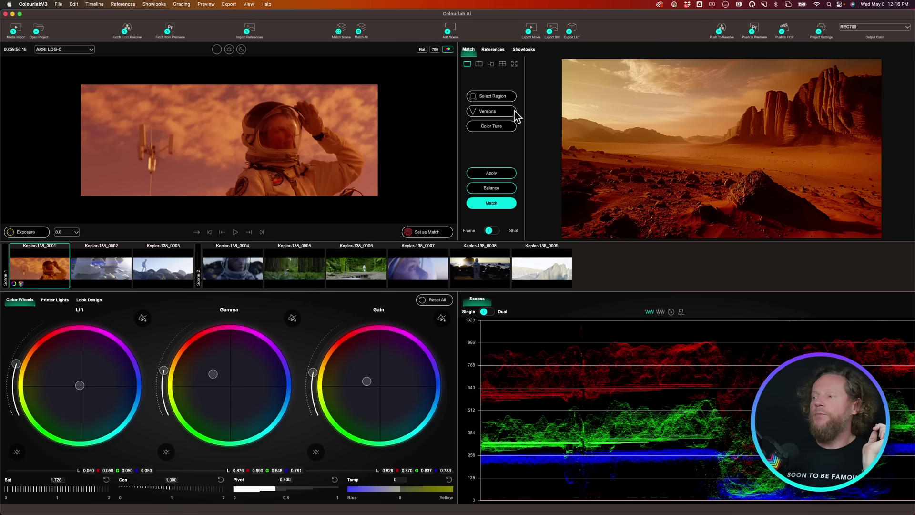
Step: Switch the reference library to Palettes and browse the Red reference images
click(492, 49)
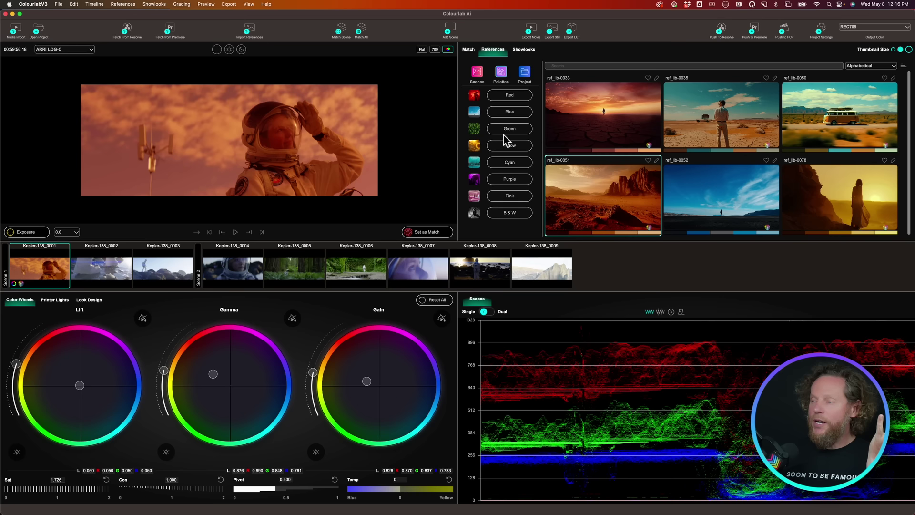
click(510, 96)
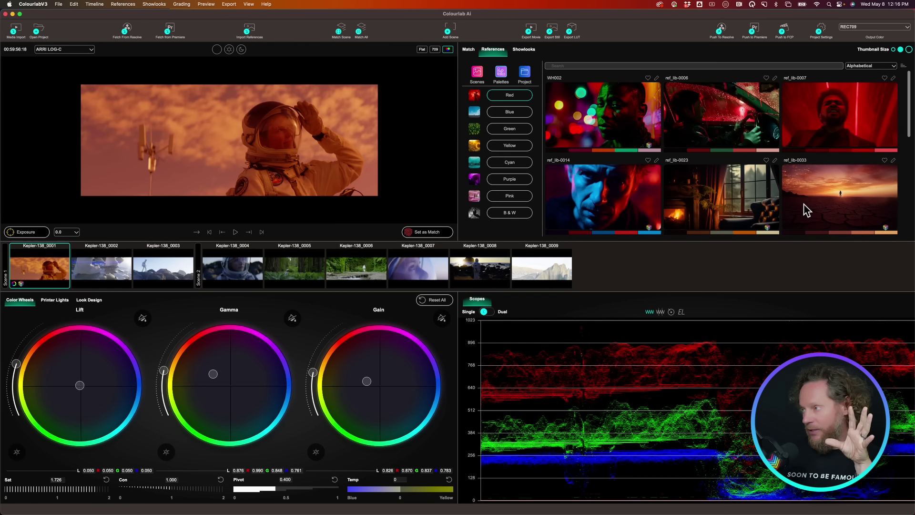
scroll(649, 193, down, 3)
scroll(648, 192, down, 3)
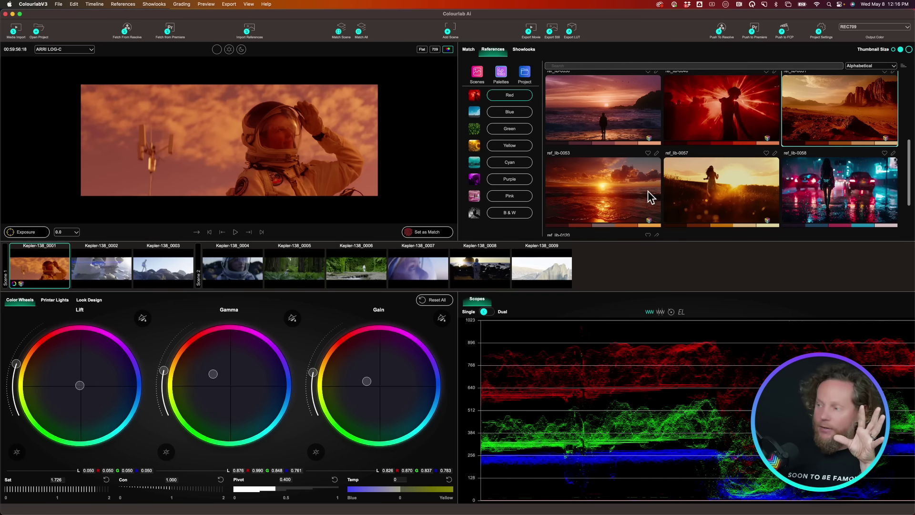
scroll(649, 195, down, 3)
scroll(653, 196, up, 10)
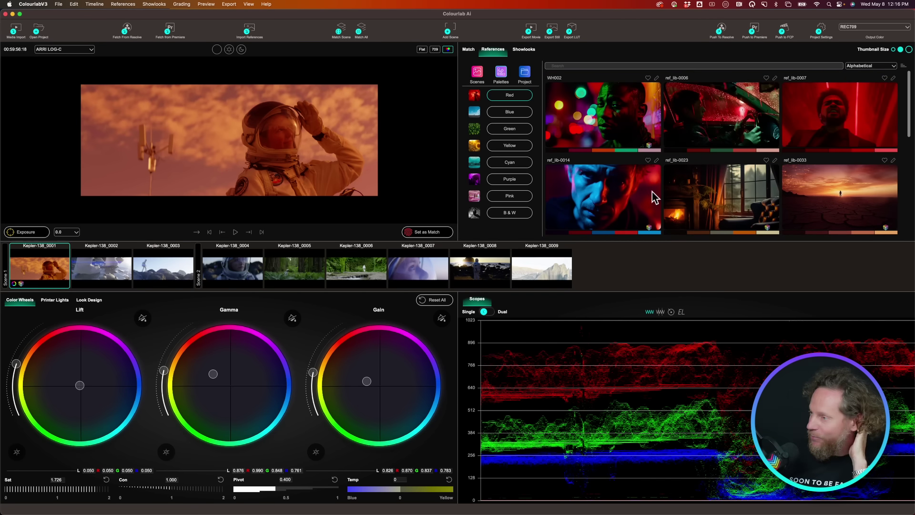
Step: Look through the remaining Red palette references down to the end of the collection
scroll(651, 191, down, 10)
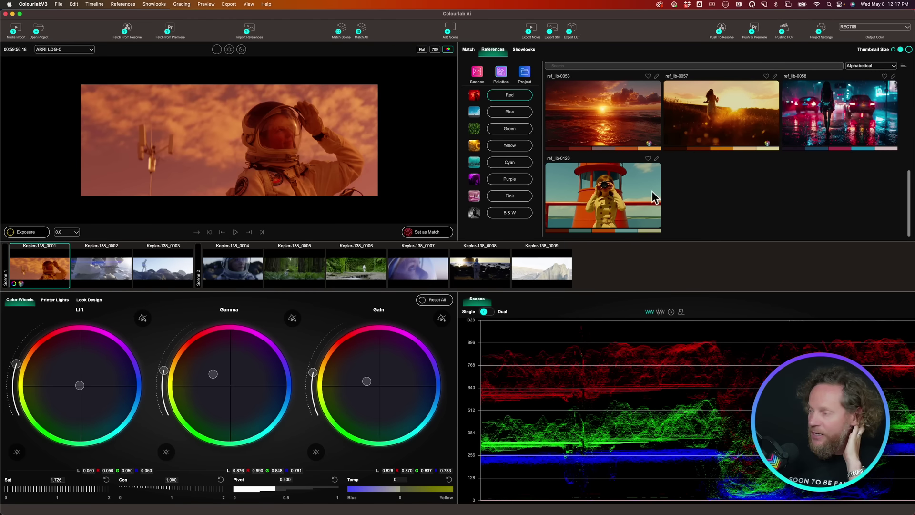
scroll(648, 196, up, 2)
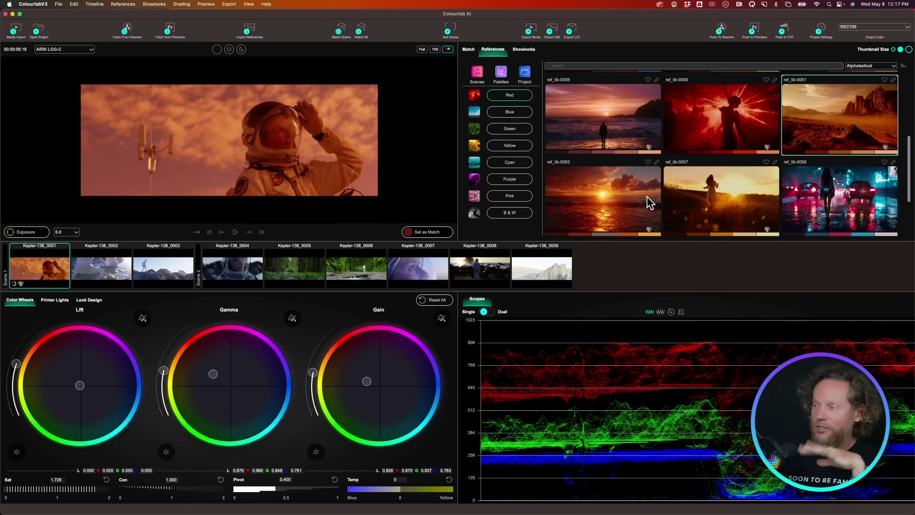
scroll(647, 196, up, 2)
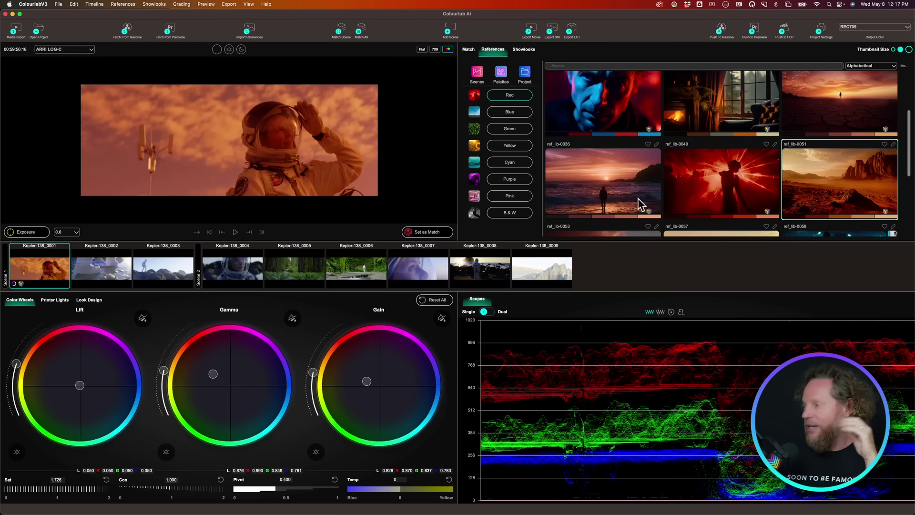
Step: Choose reference ref_lib-0026 from the Blue palette and match clip Kepler-138_0001 to it
click(514, 114)
scroll(652, 191, down, 5)
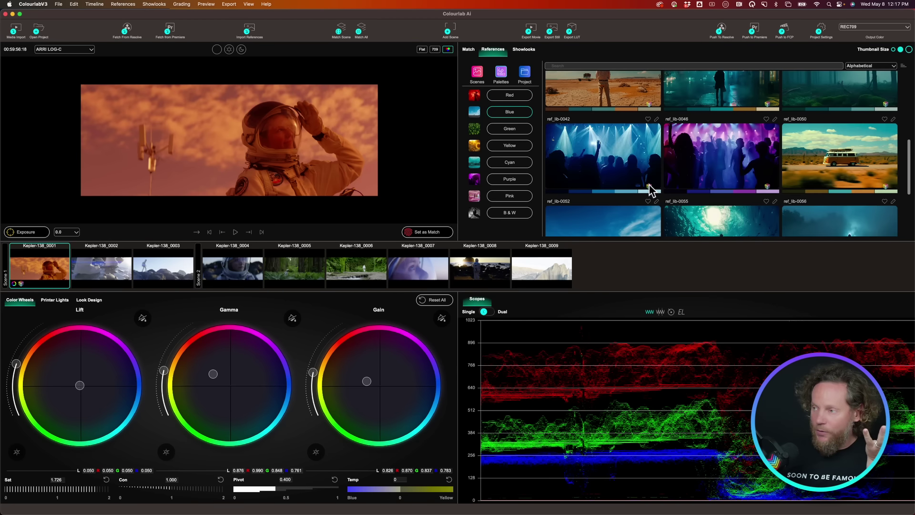
scroll(651, 189, down, 2)
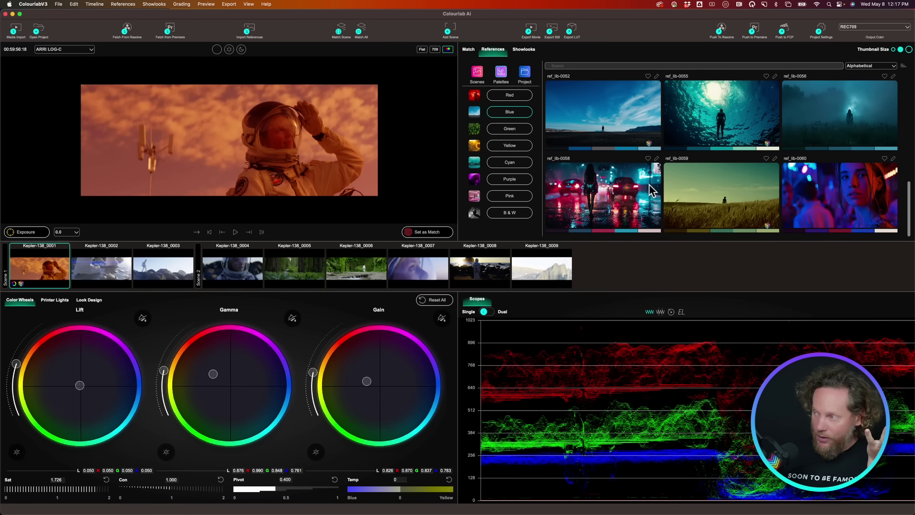
scroll(649, 184, up, 10)
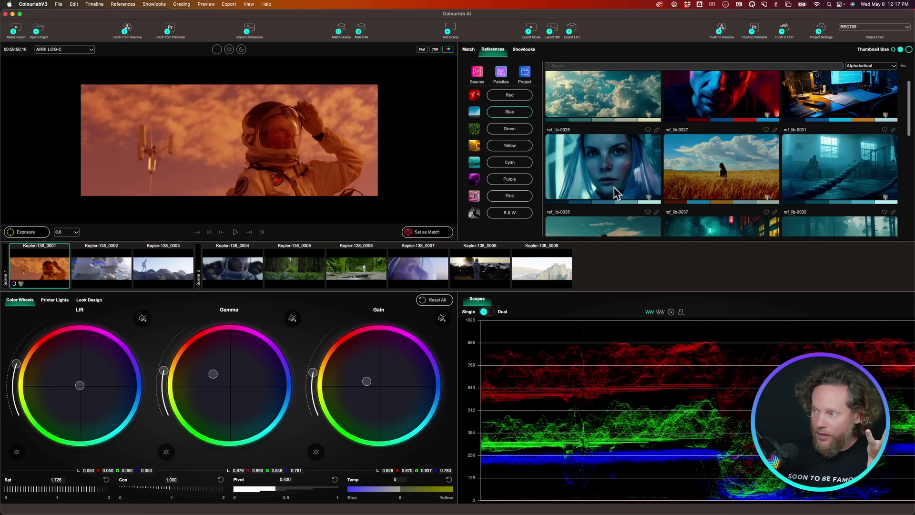
double_click(597, 171)
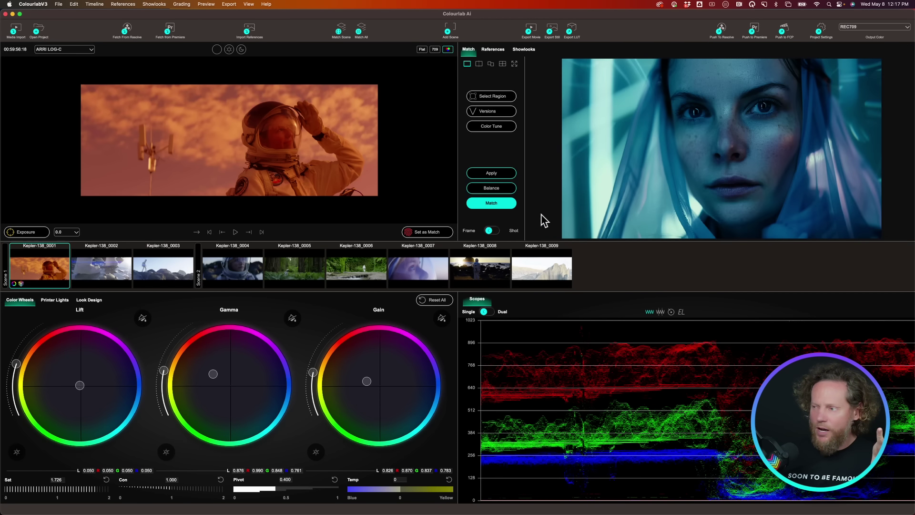
click(492, 204)
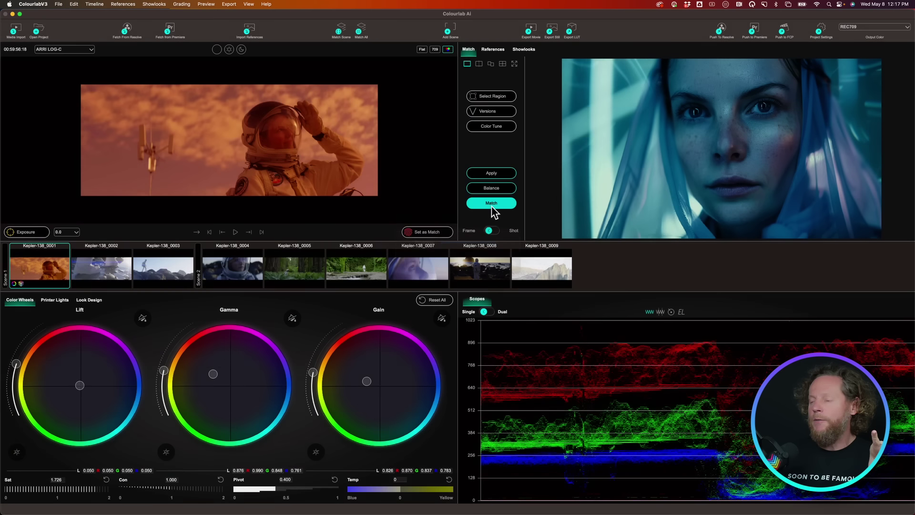
Step: Browse the Green, Yellow, Cyan, Purple and Pink palettes of the reference library
click(494, 50)
click(517, 130)
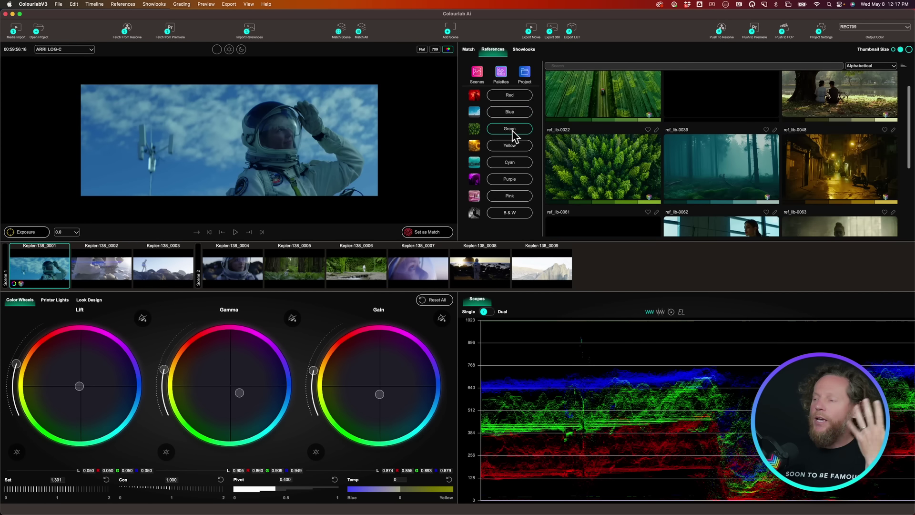
click(514, 147)
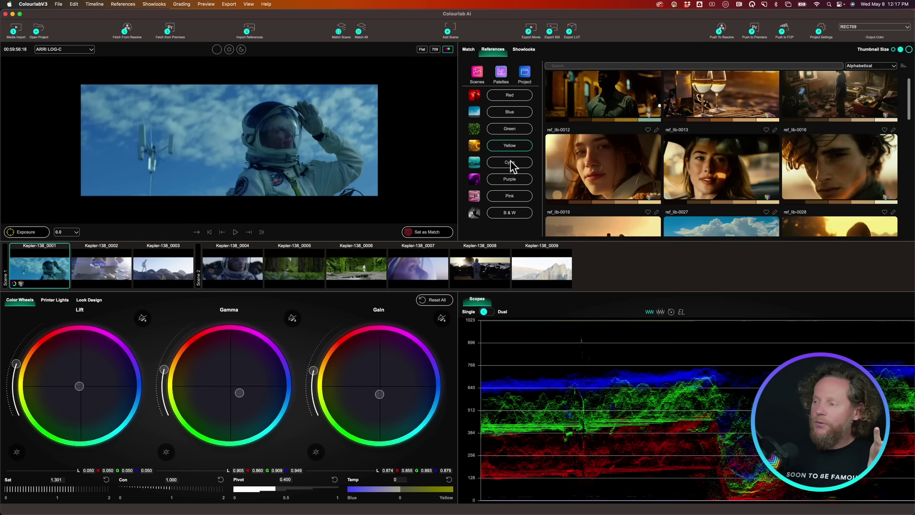
click(510, 161)
click(511, 180)
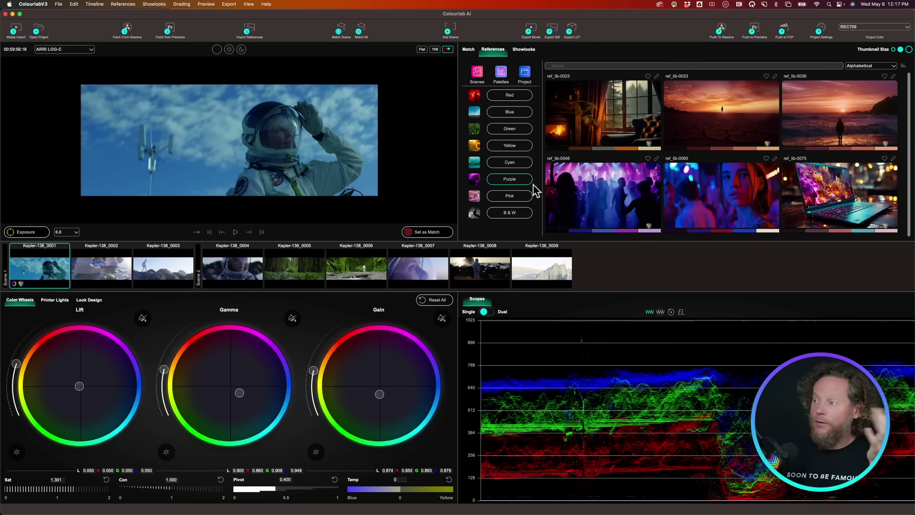
click(506, 197)
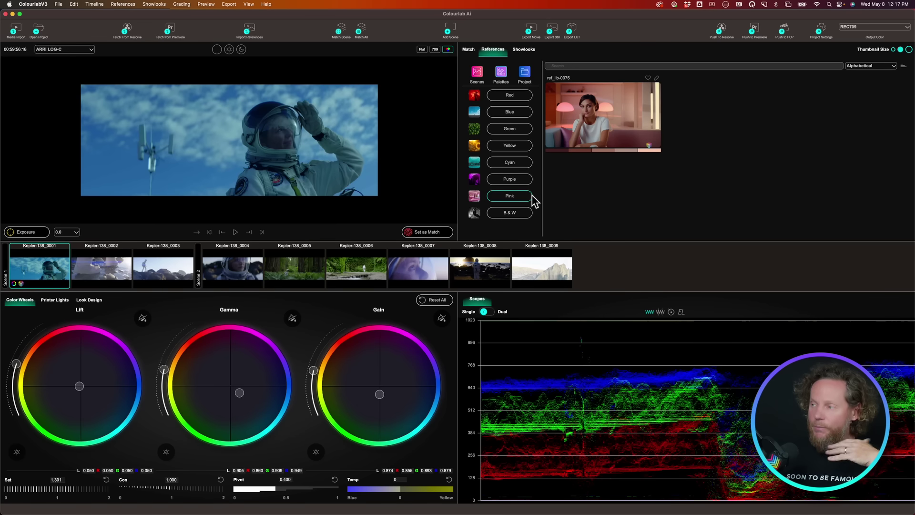
Step: Choose reference ref_lib-0024 from the B & W palette and match clip Kepler-138_0001 to it
click(510, 213)
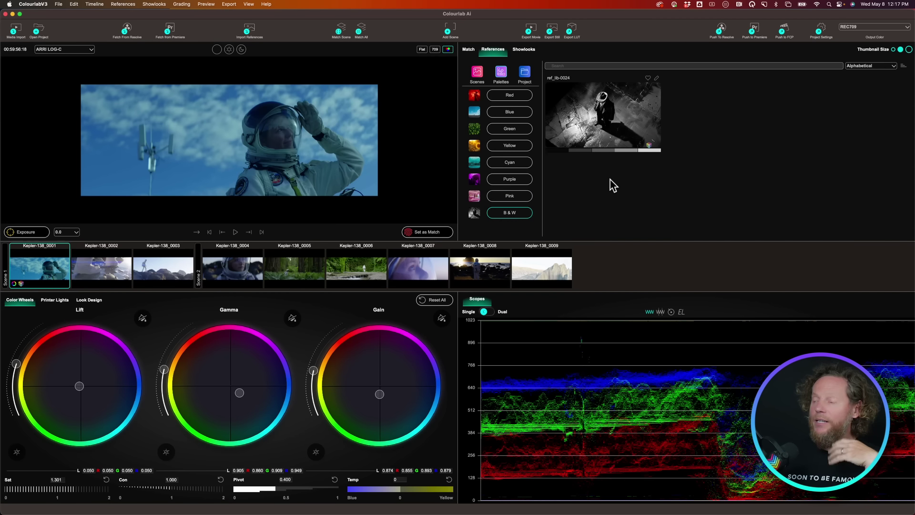
double_click(604, 128)
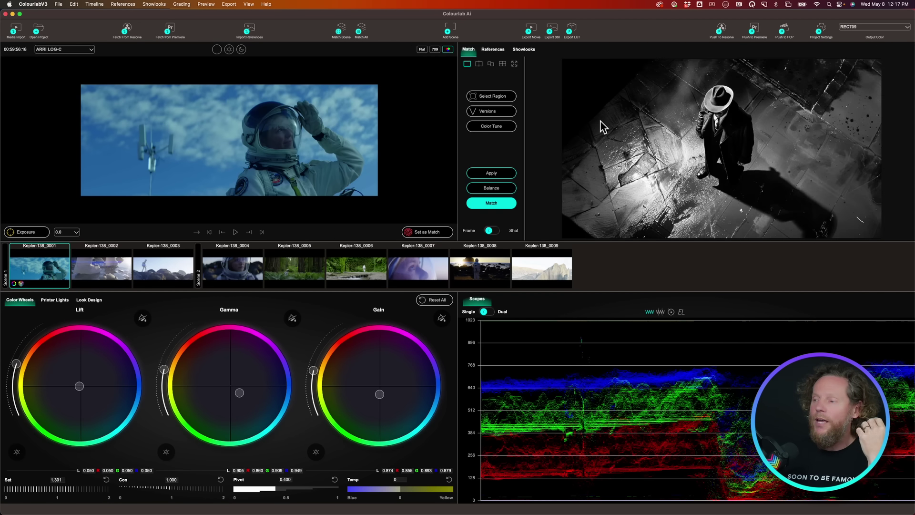
click(497, 204)
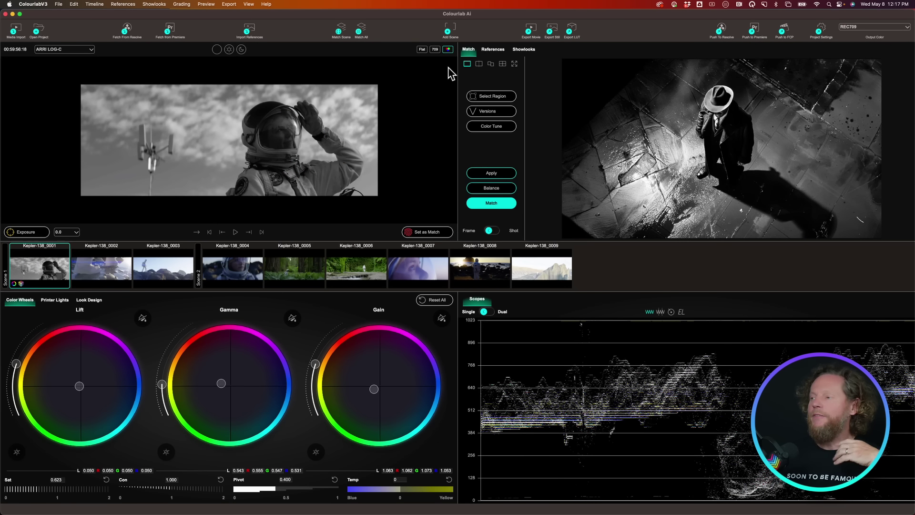
Step: Show the project's Recent references and mark ref_lib-0016 as a favorite
click(497, 50)
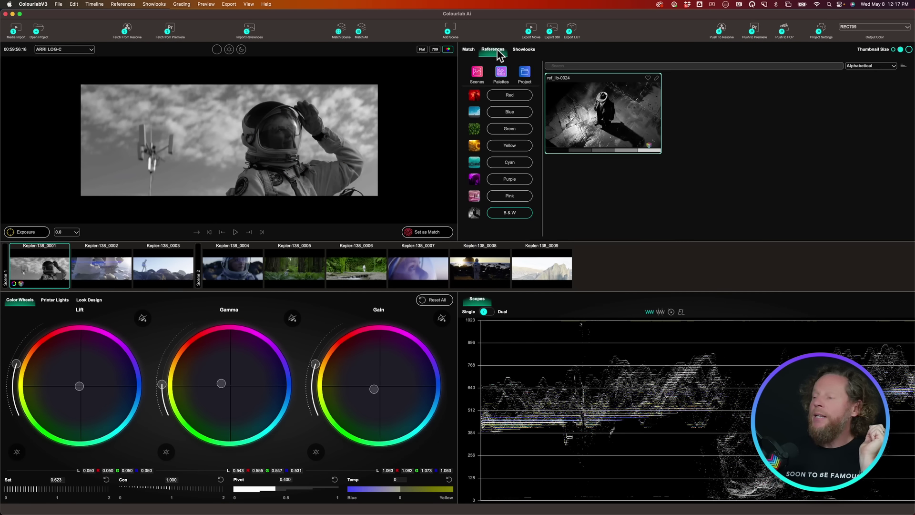
click(525, 72)
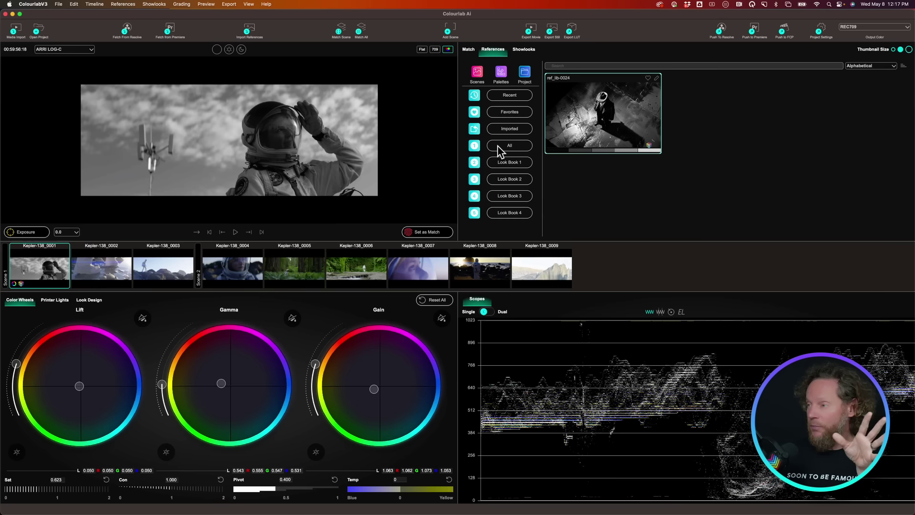
click(511, 95)
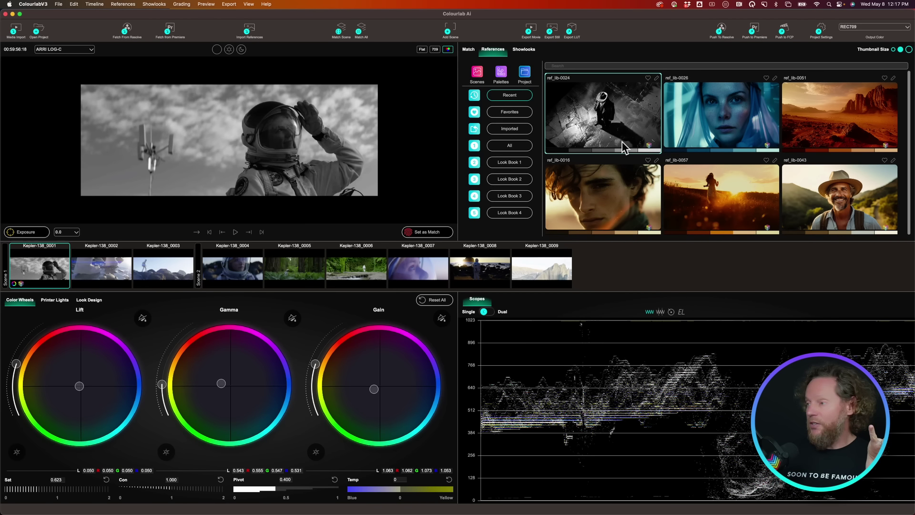
scroll(622, 141, down, 1)
scroll(623, 140, up, 1)
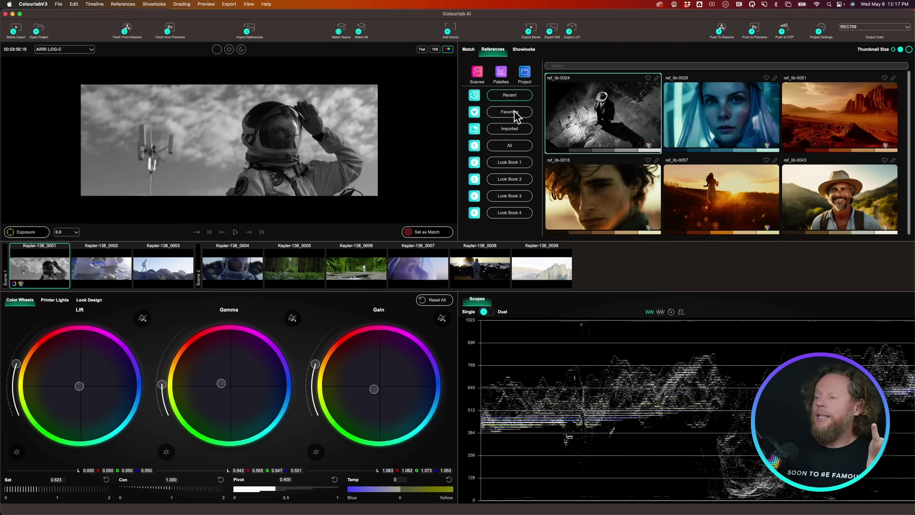
click(643, 178)
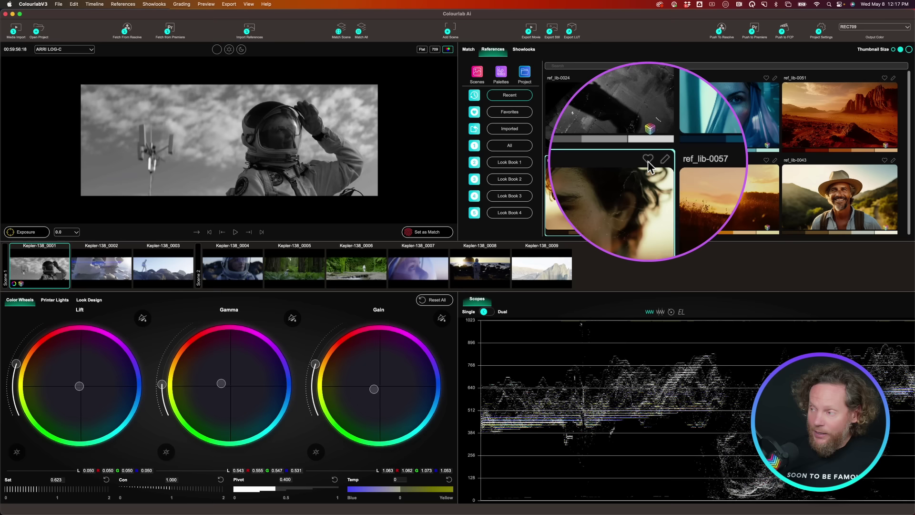
click(648, 160)
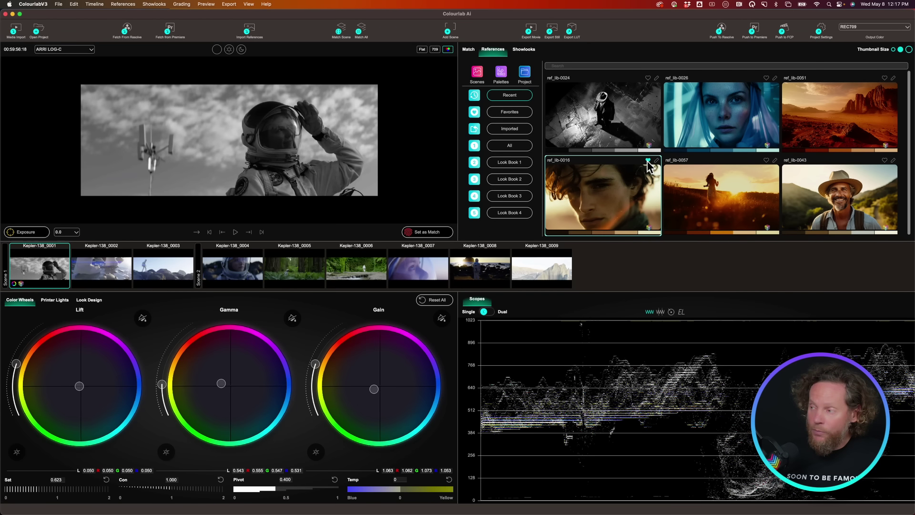
Step: Look through the project's Favorites, Imported and All reference collections
click(510, 112)
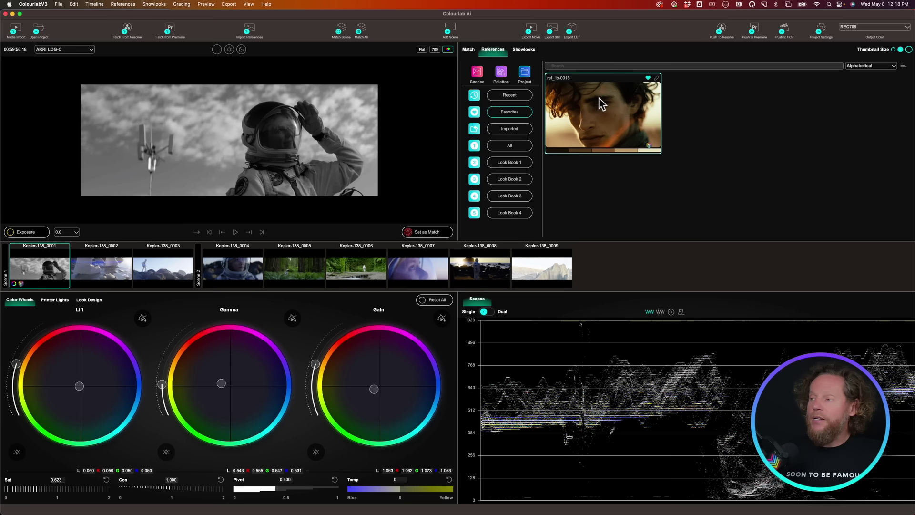
click(511, 130)
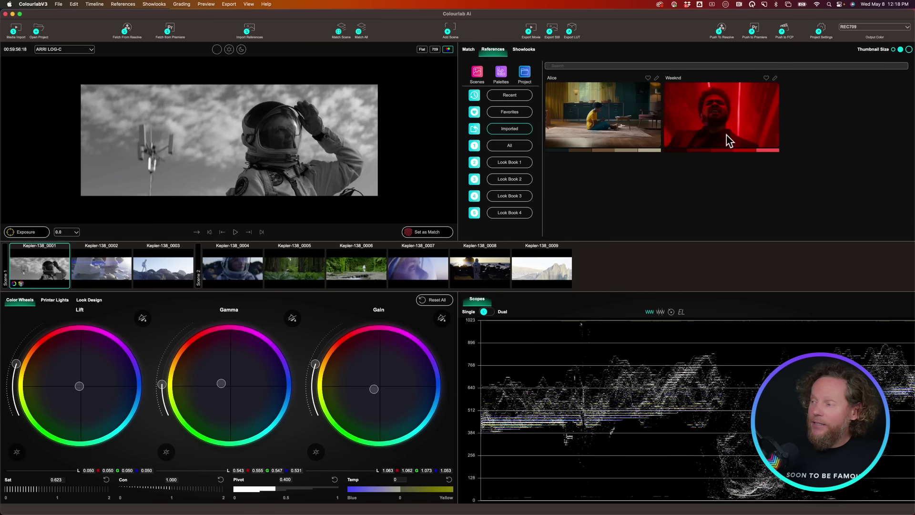
click(512, 146)
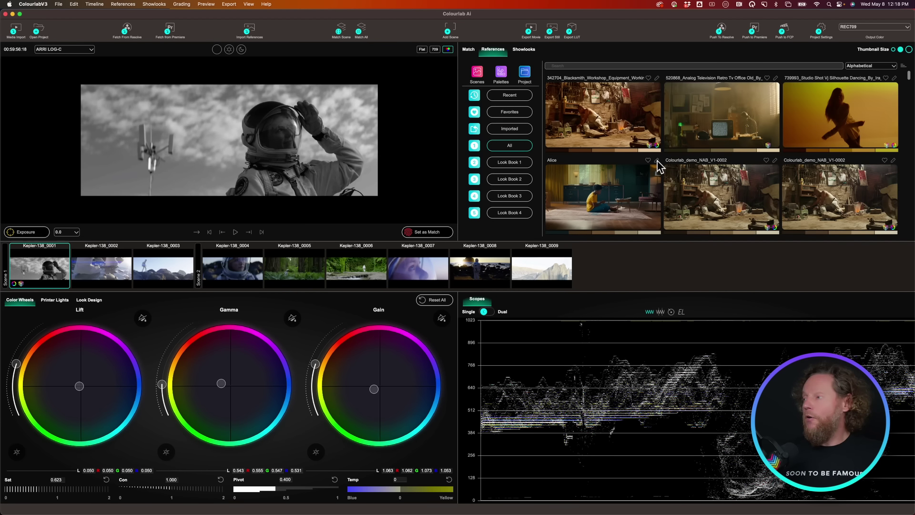
scroll(657, 164, down, 5)
scroll(658, 164, down, 8)
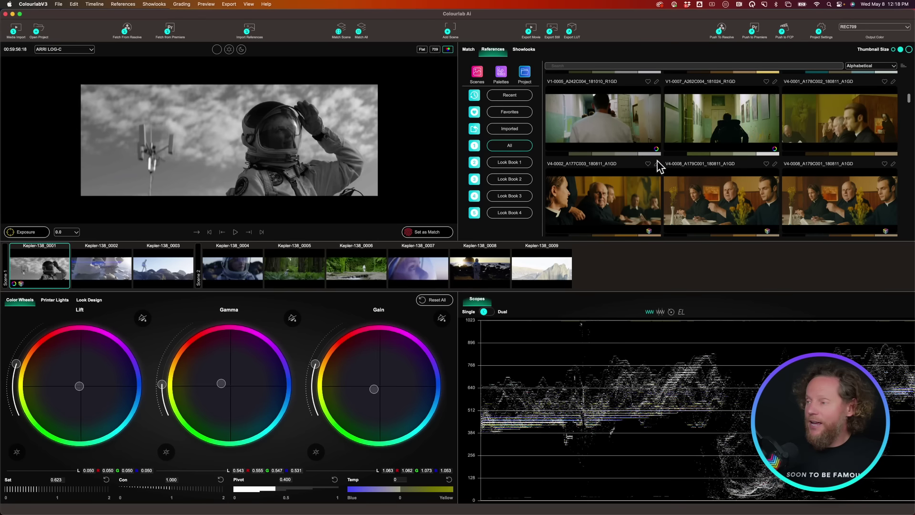
scroll(656, 162, up, 10)
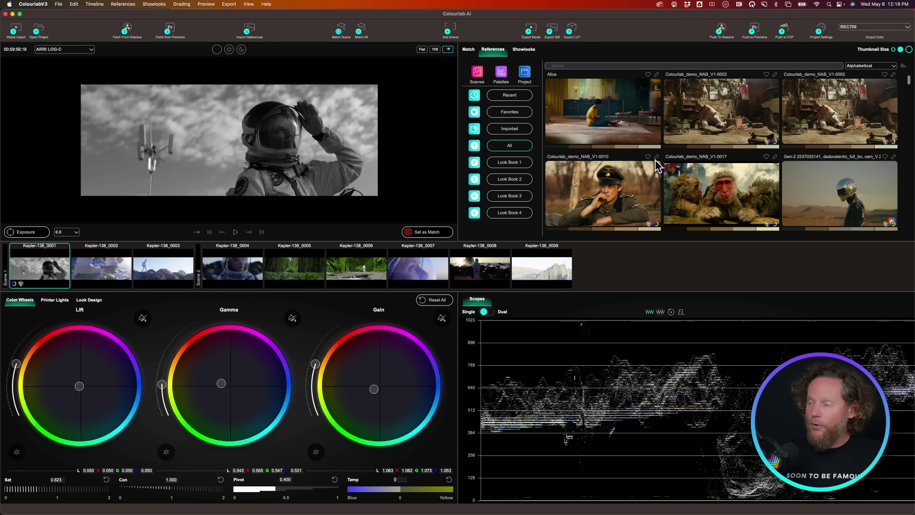
Step: Check the project's Look Book categories for reference images
click(512, 162)
click(506, 181)
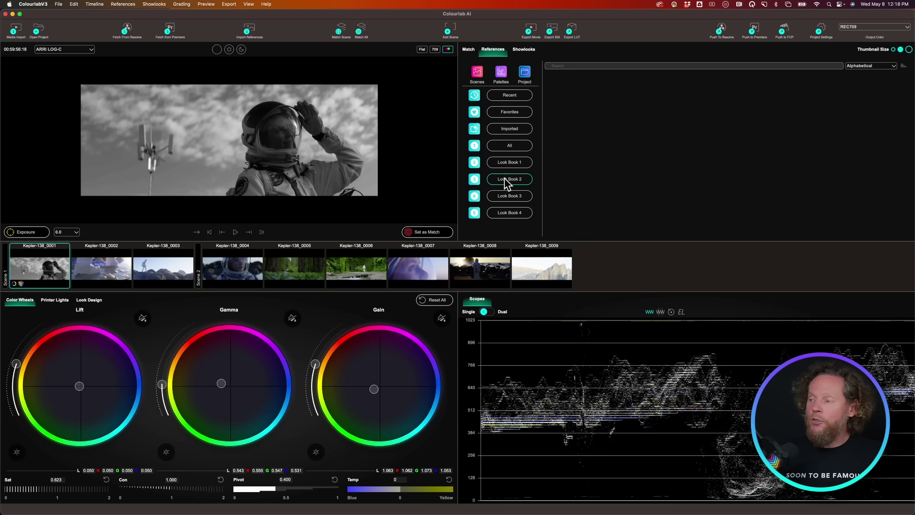
click(515, 215)
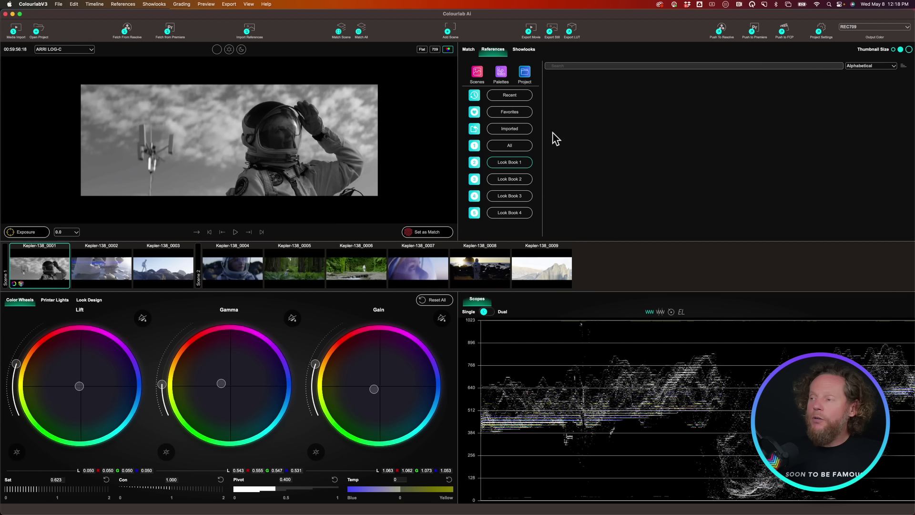
Step: Open the metadata of the favorite reference ref_lib-0016, then lock and unlock the reference
click(515, 113)
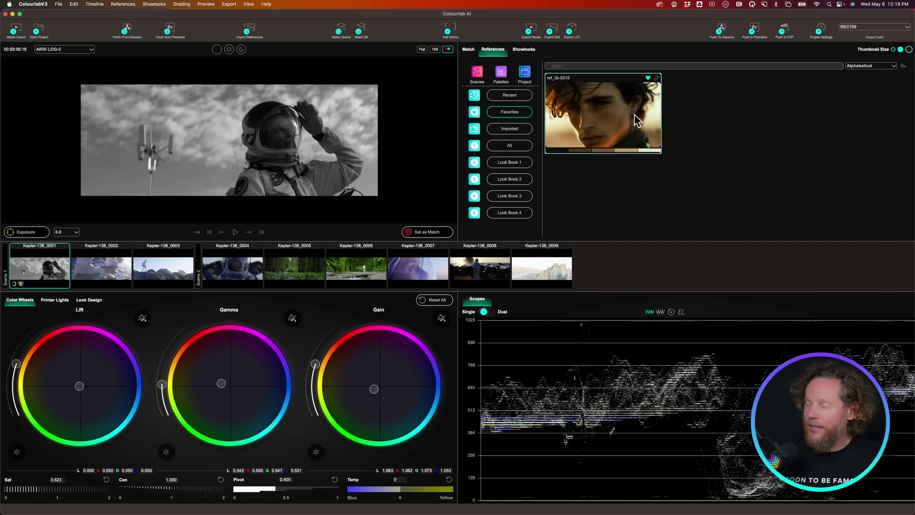
right_click(608, 107)
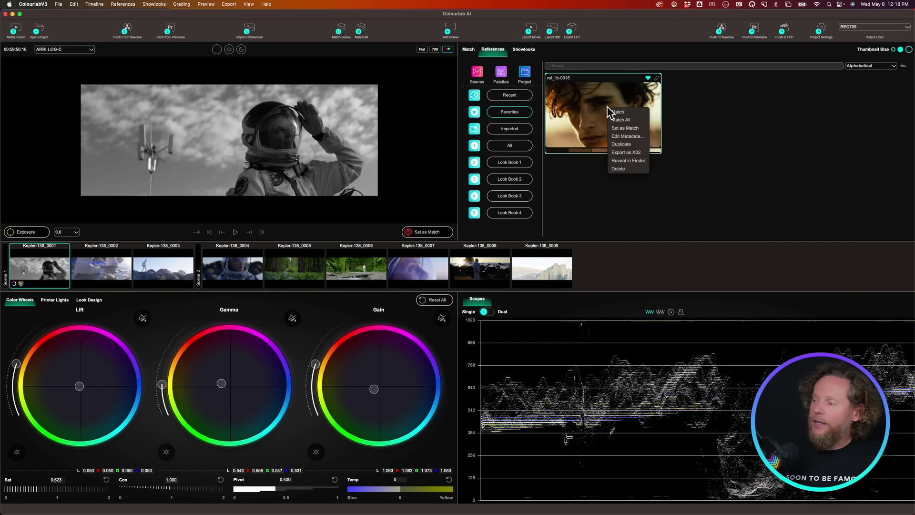
click(658, 78)
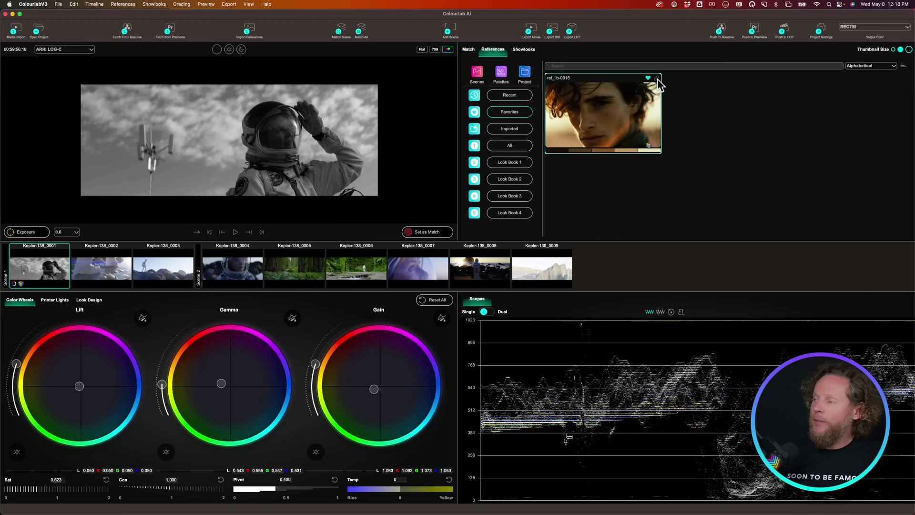
click(658, 78)
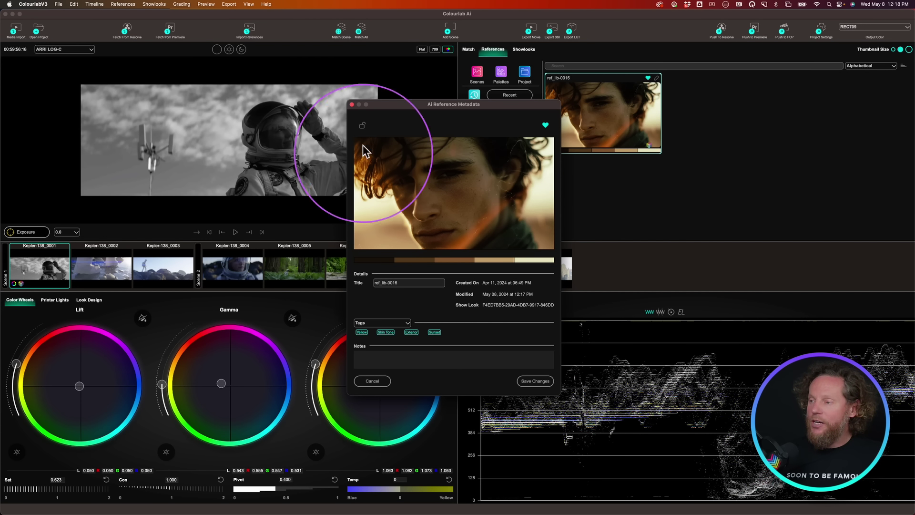
click(362, 126)
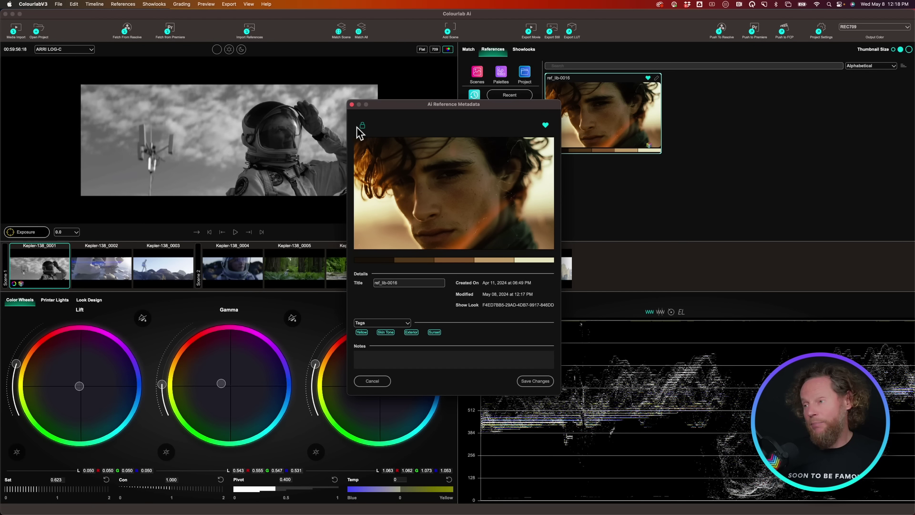
click(363, 126)
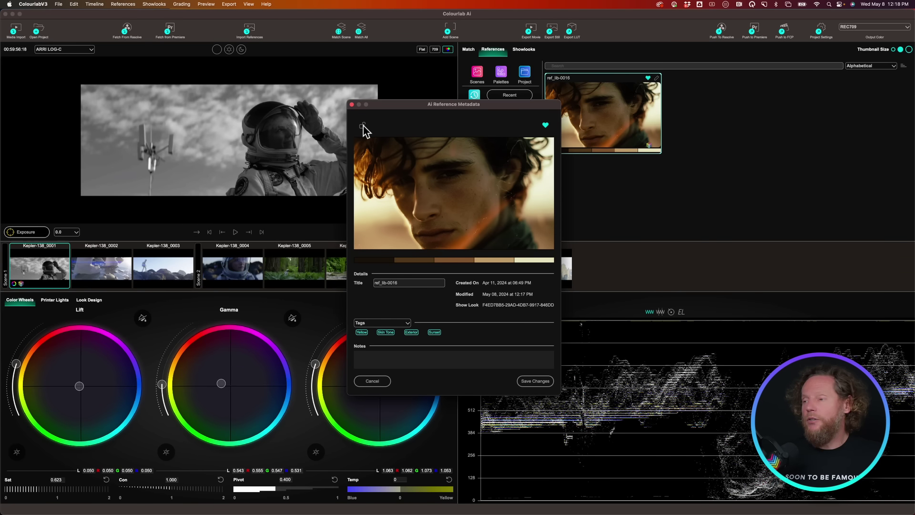
Step: Add the Look Book 1 tag to reference ref_lib-0016, lock the reference and save its metadata changes
click(407, 324)
scroll(408, 323, down, 3)
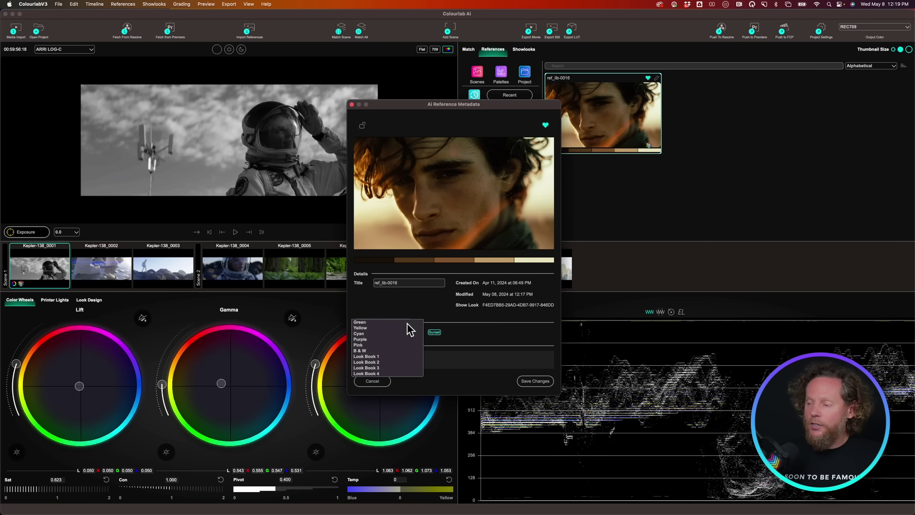
click(399, 358)
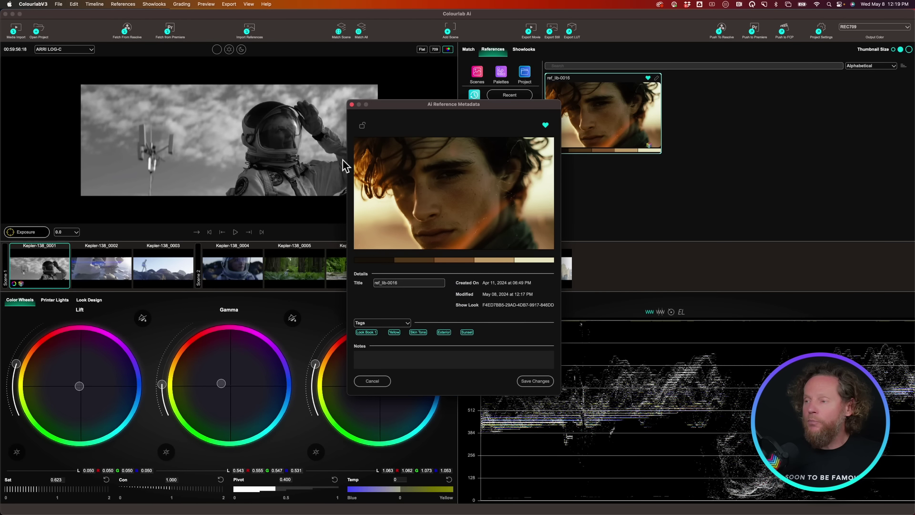
click(363, 126)
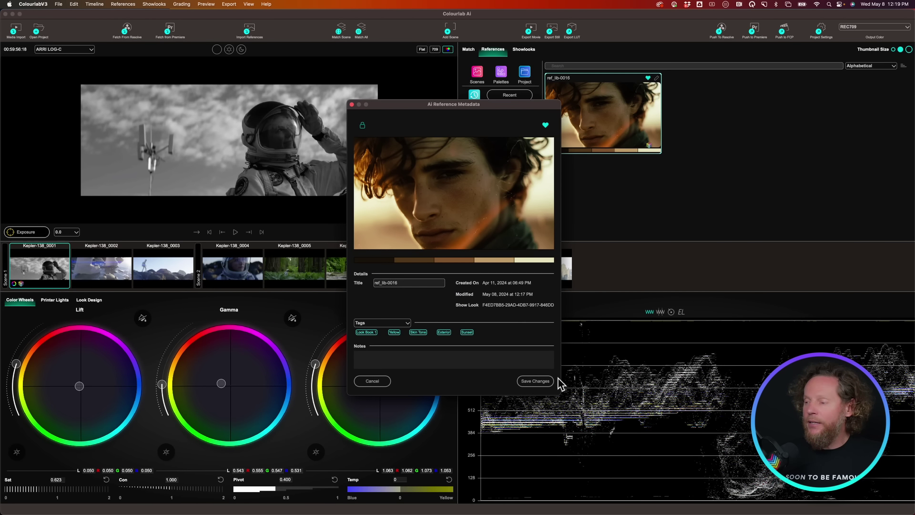
click(536, 381)
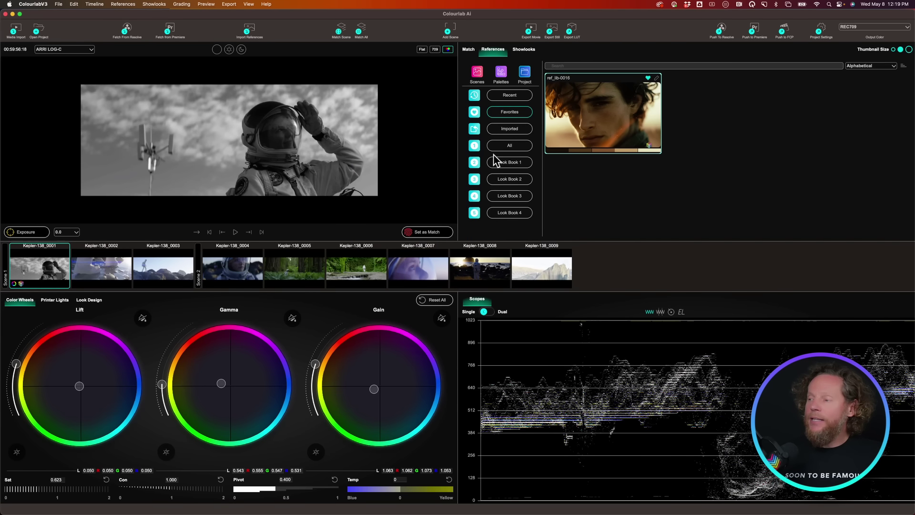
Step: Match clip Kepler-138_0001 and then all timeline clips to the reference ref_lib-0016 from Look Book 1
click(508, 163)
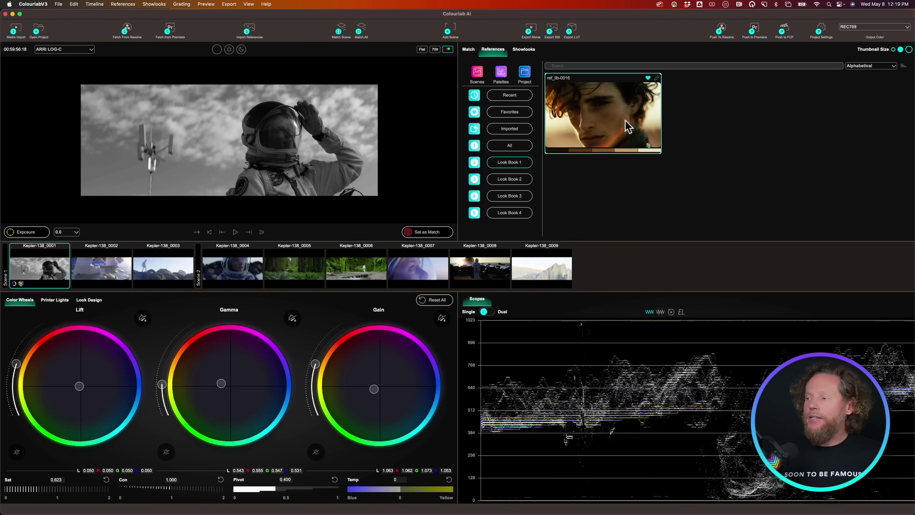
right_click(591, 117)
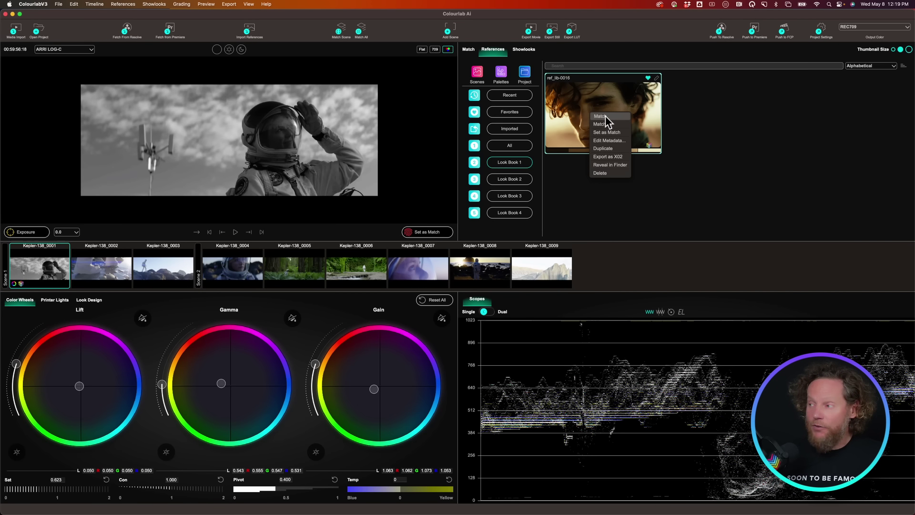
click(605, 116)
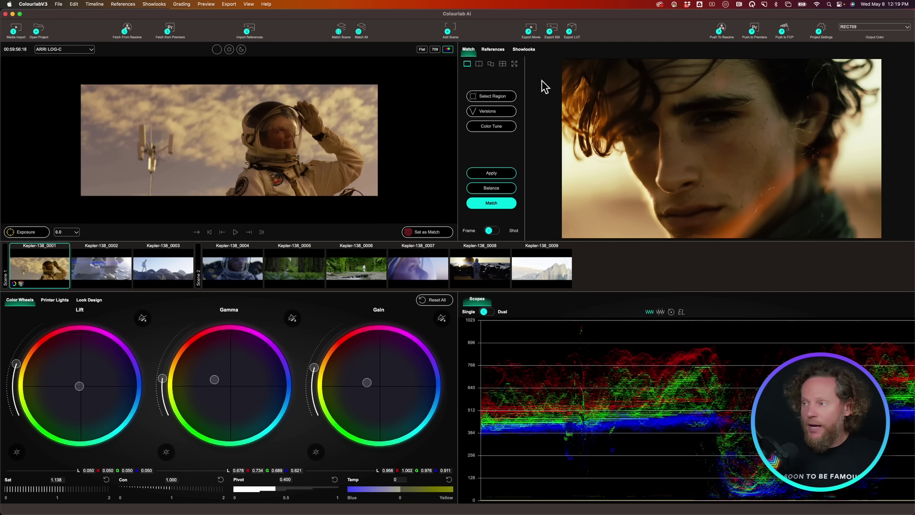
click(496, 49)
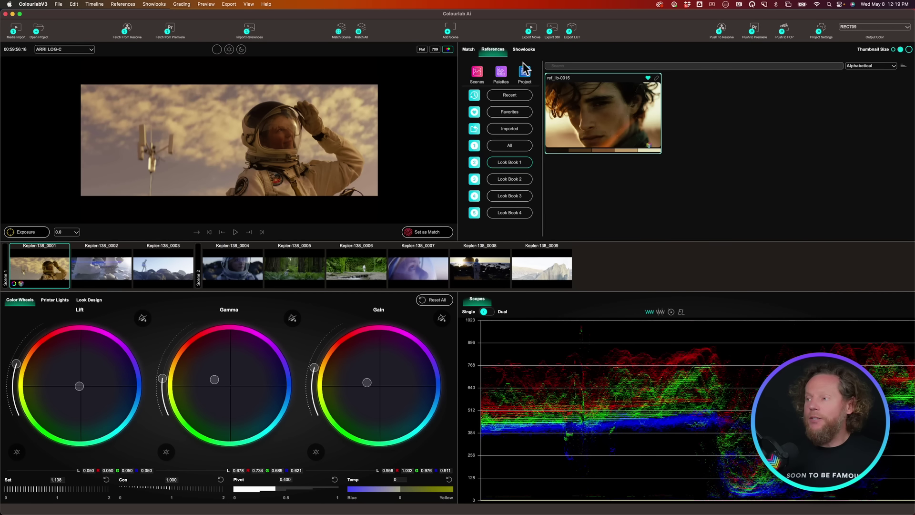
right_click(597, 116)
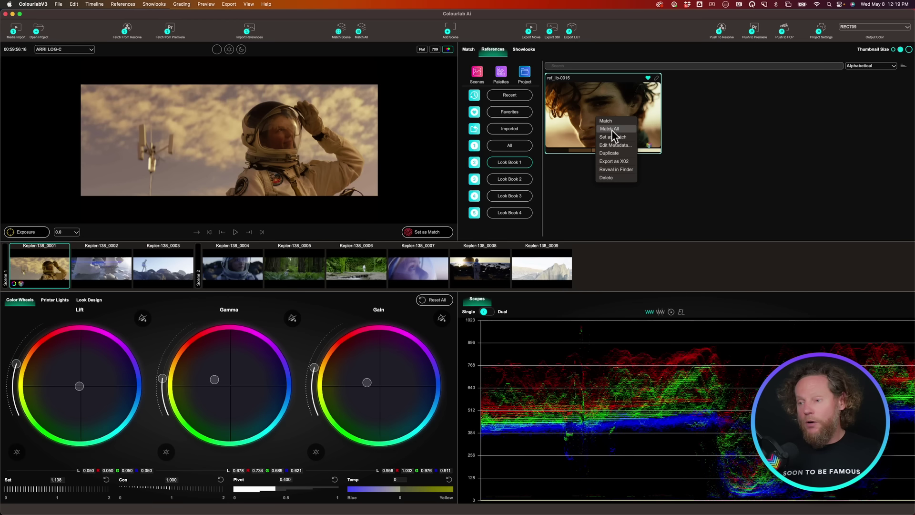
click(611, 129)
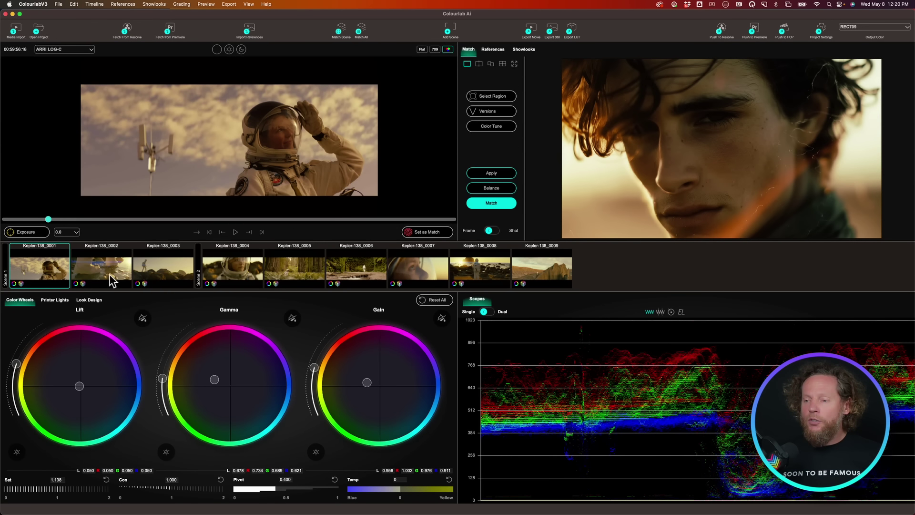
Step: Step through the matched clips from Kepler-138_0002 to Kepler-138_0009 and back to Kepler-138_0001 to review the match
click(108, 279)
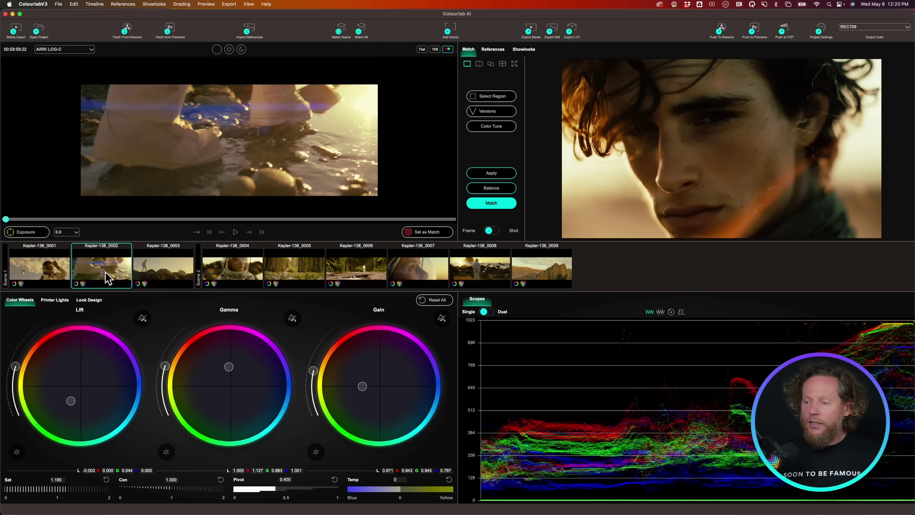
key(Right)
key(Right)
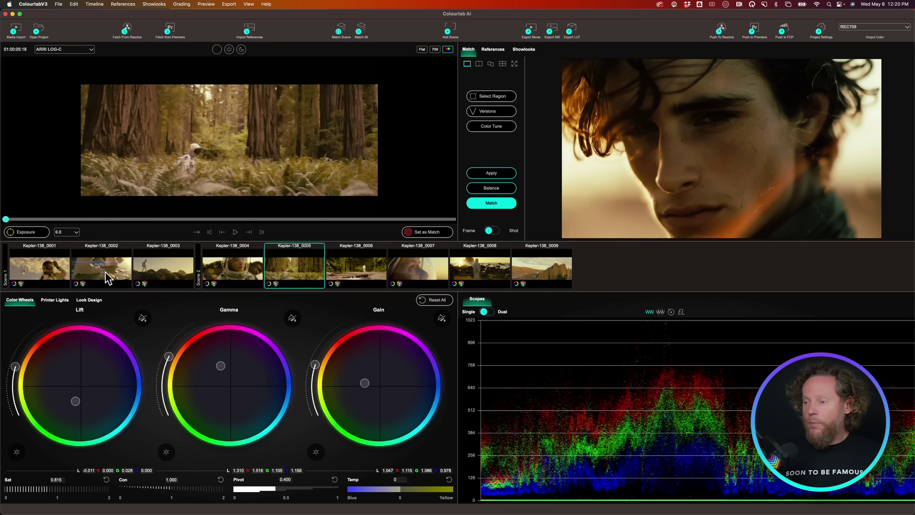
key(Right)
key(Right)
key(Right)
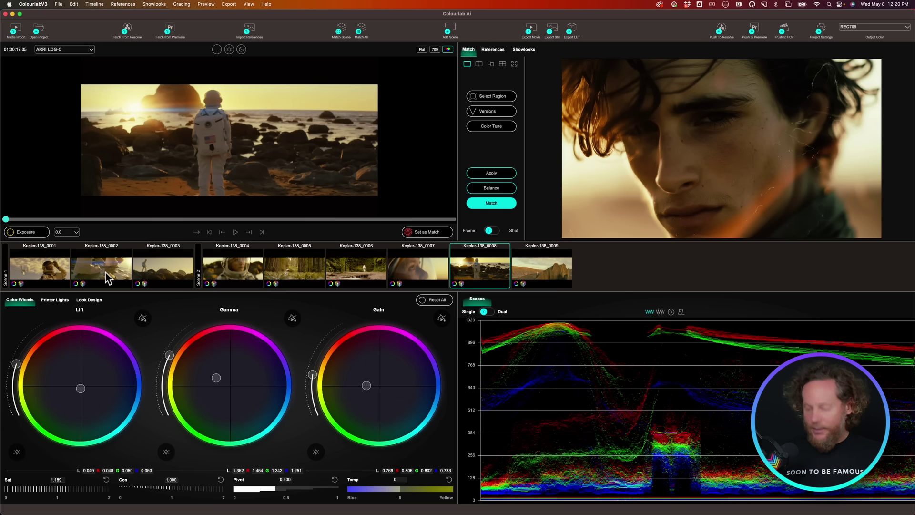
key(Right)
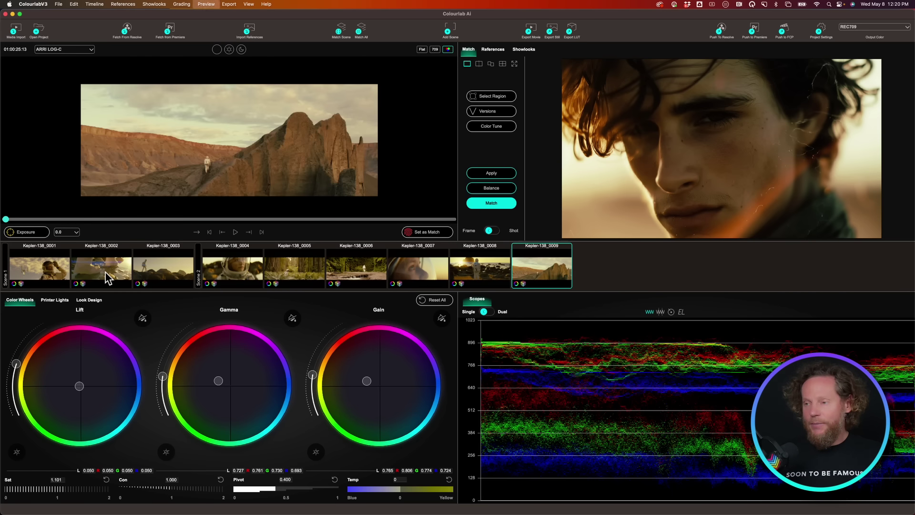
key(Left)
key(Left)
key(Left)
key(Left)
key(Left)
key(Left)
key(Left)
key(Left)
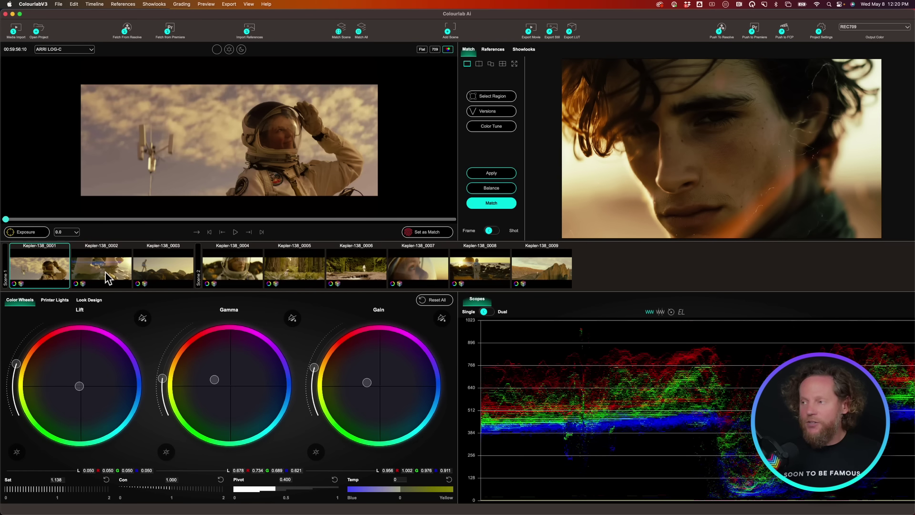
Step: Review the tags and details in the metadata of the Look Book 1 reference ref_lib-0016, then close it
click(493, 50)
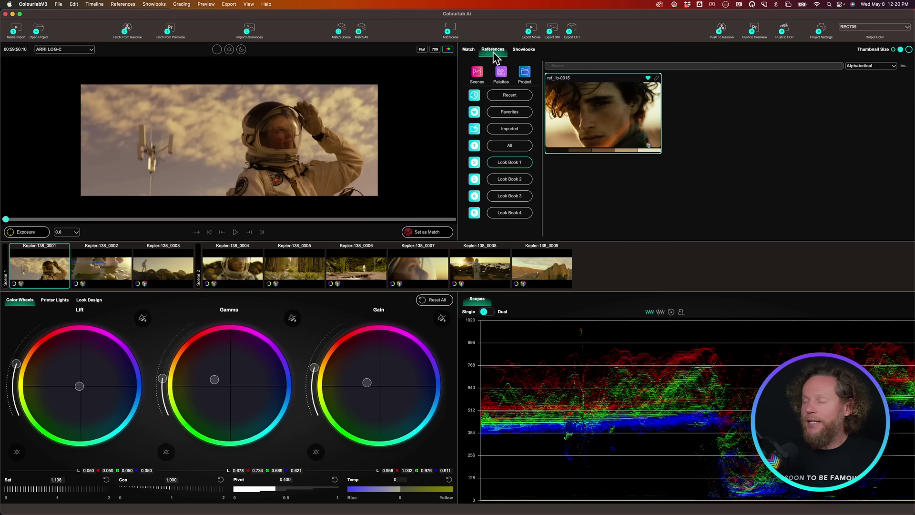
right_click(609, 116)
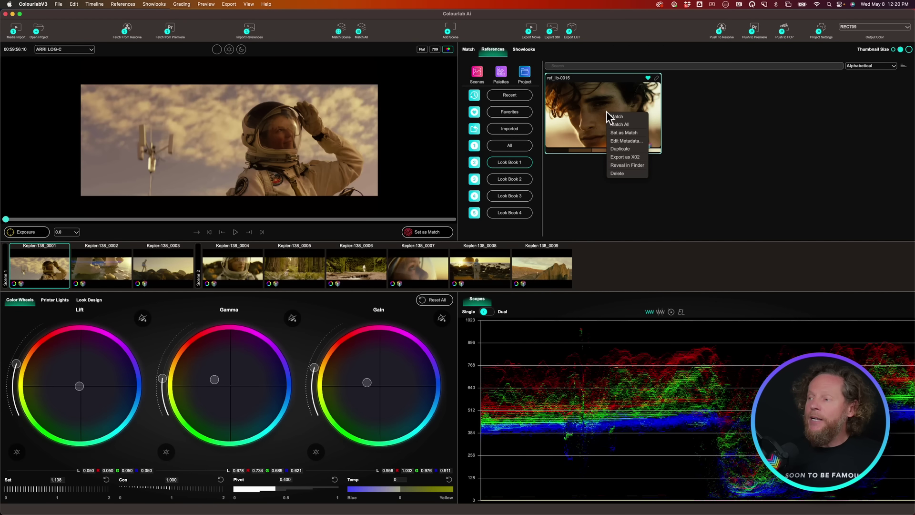
click(634, 141)
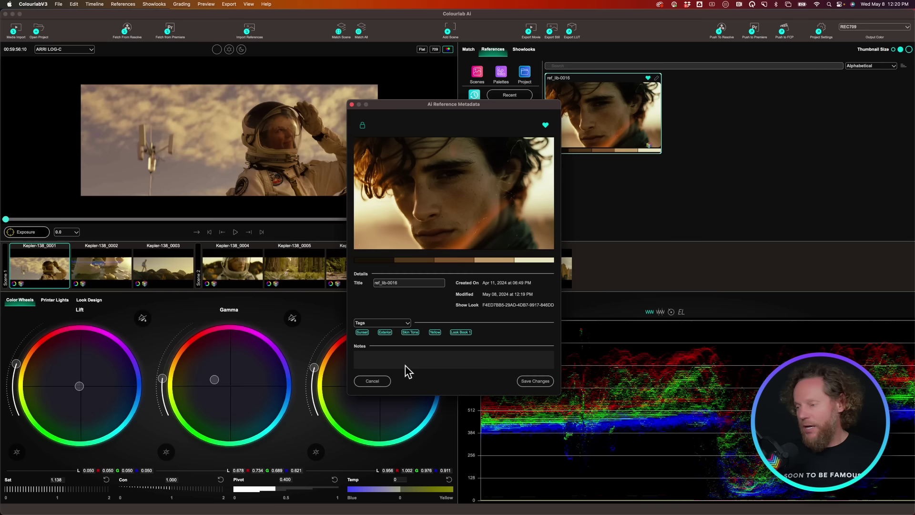
click(352, 105)
right_click(611, 116)
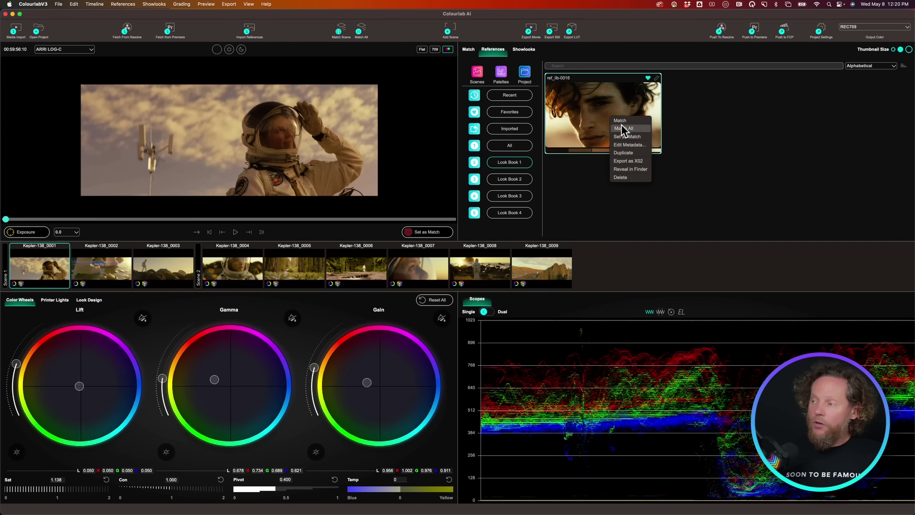
click(637, 163)
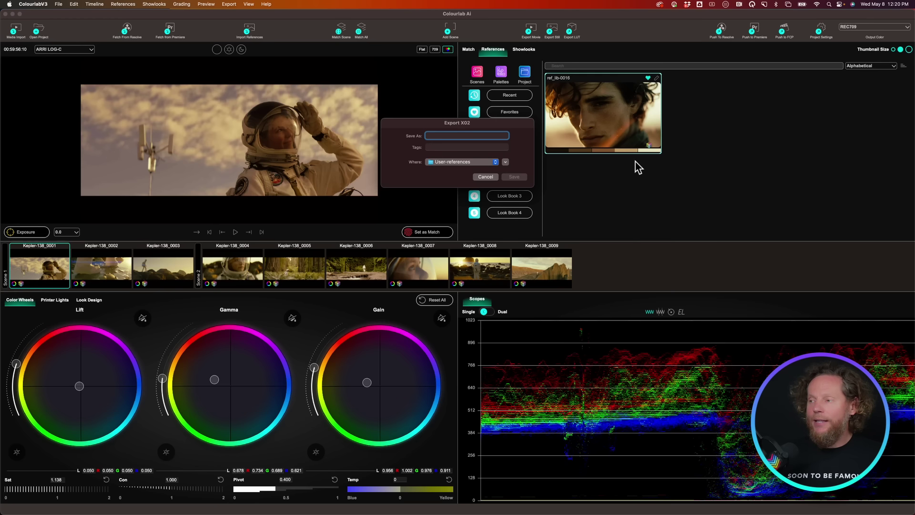
click(488, 176)
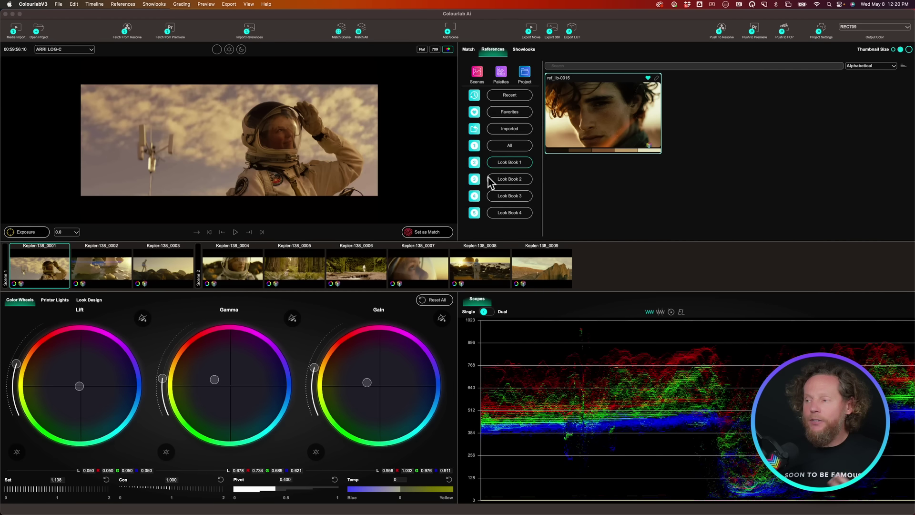
right_click(599, 117)
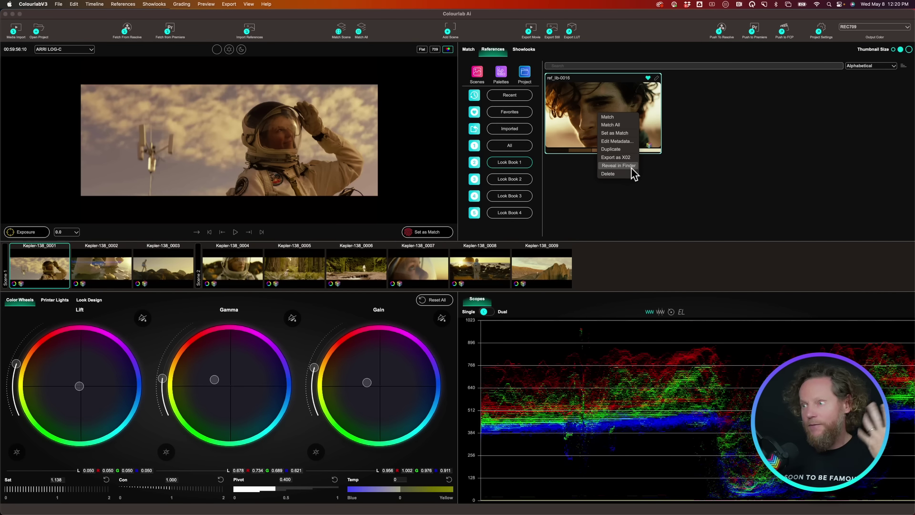
click(669, 183)
Step: Show the Strong showlooks together with the Look Design controls for clip Kepler-138_0001
click(523, 50)
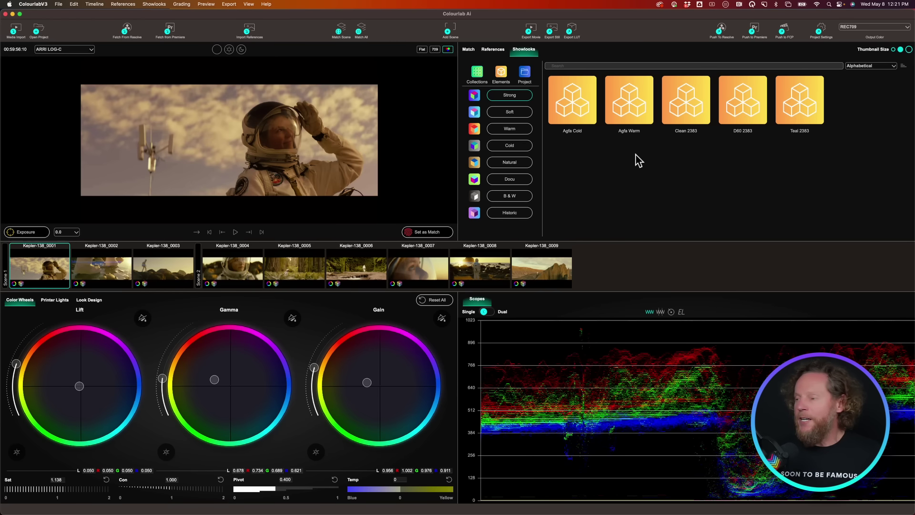
mouse_move(587, 145)
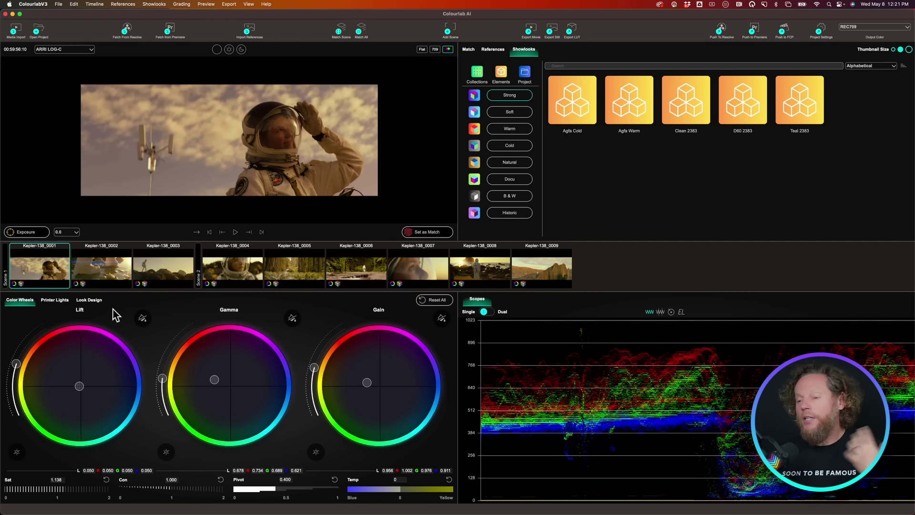
click(89, 301)
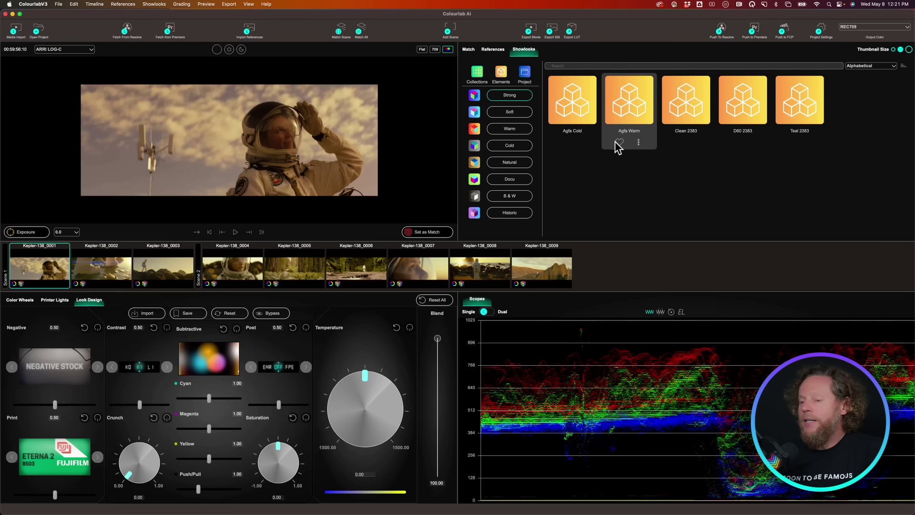
Step: Try the Strong showlooks Agfa Cold, Agfa Warm, Clean 2383, D60 2383 and Teal 2383 on the matched clip Kepler-138_0001
mouse_move(573, 102)
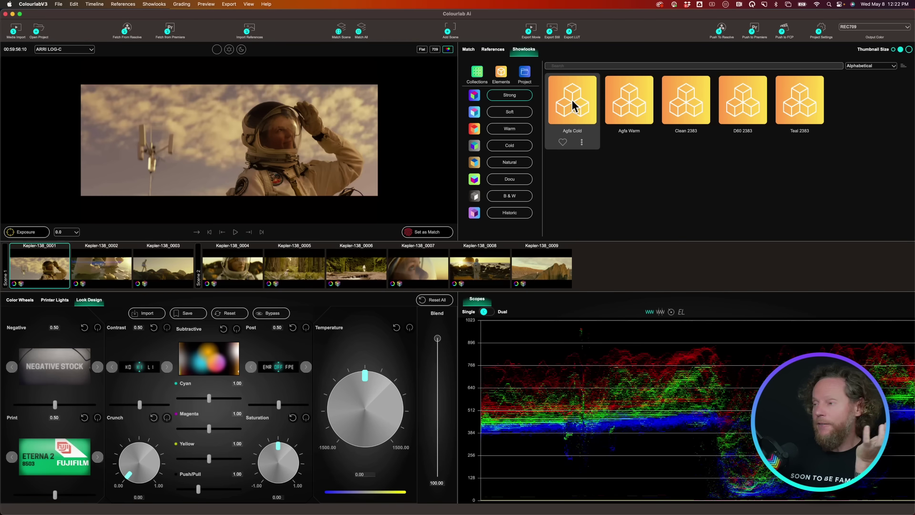
click(574, 105)
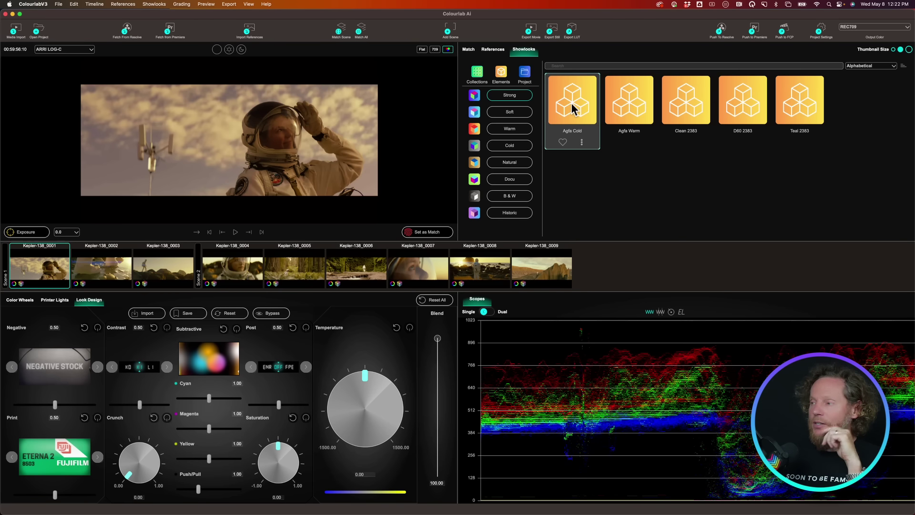
click(628, 109)
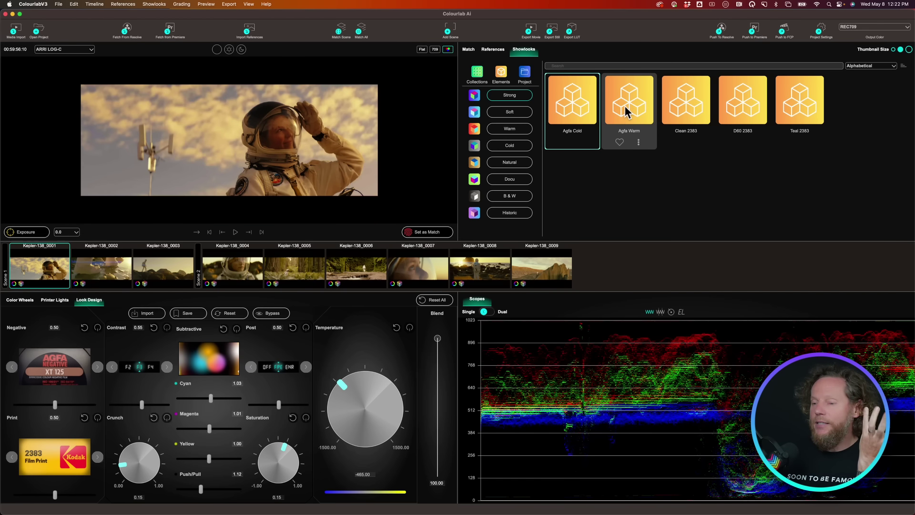
click(682, 106)
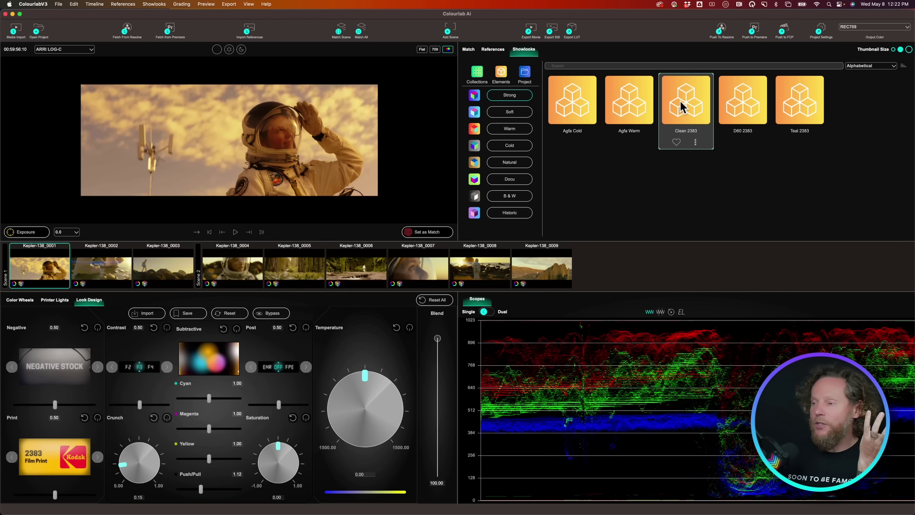
click(737, 111)
click(784, 107)
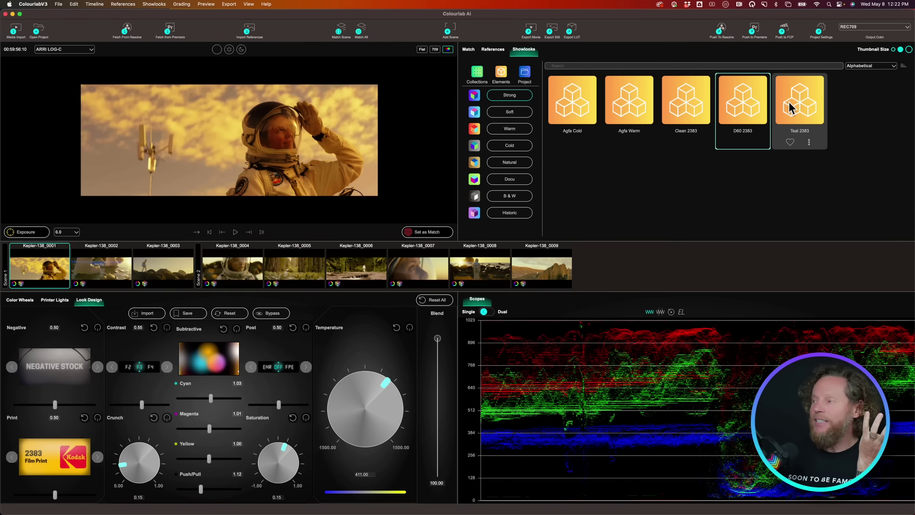
Step: Balance clip Kepler-138_0001 and apply the showlooks Agfa Cold, Agfa Warm, Clean 2383 and D60 2383 to it in turn
click(469, 50)
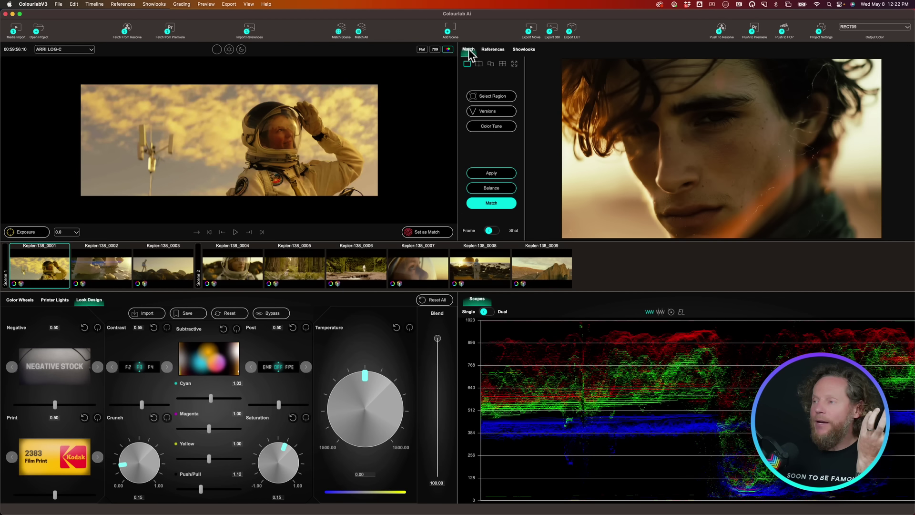
click(491, 188)
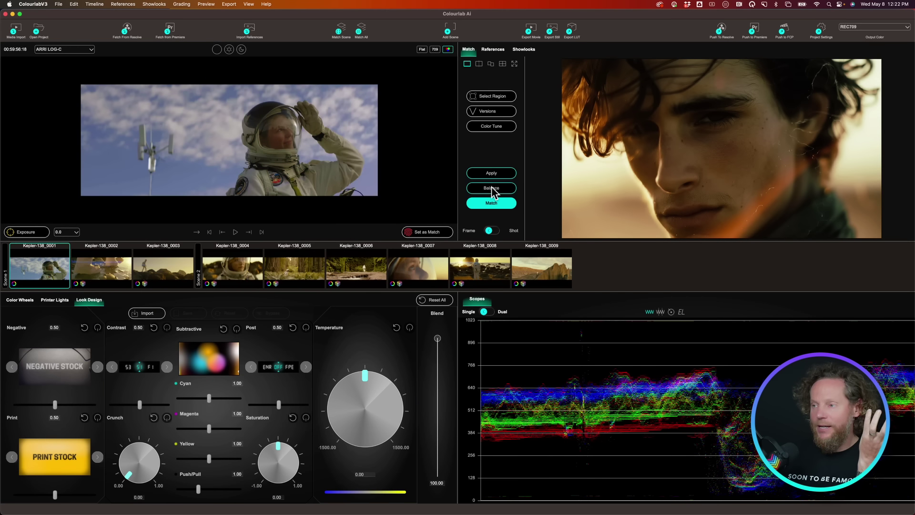
click(524, 50)
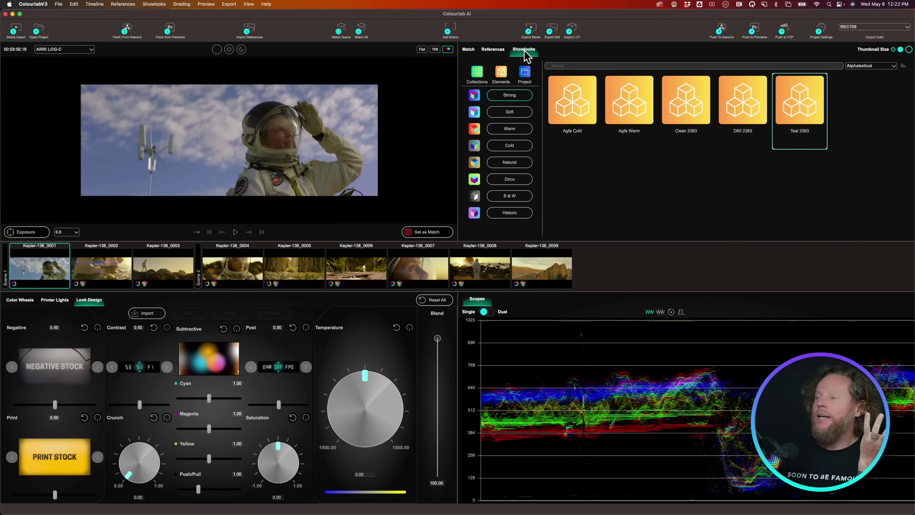
click(588, 108)
click(632, 111)
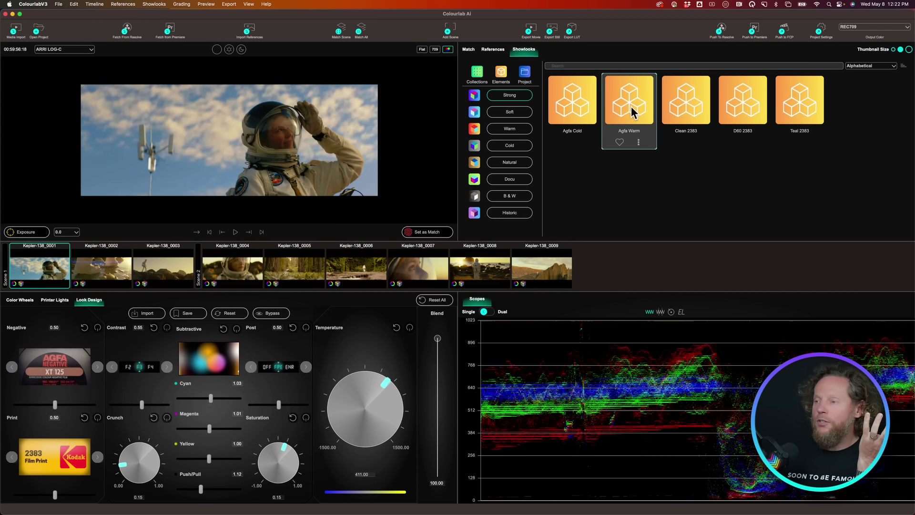
click(686, 110)
click(743, 108)
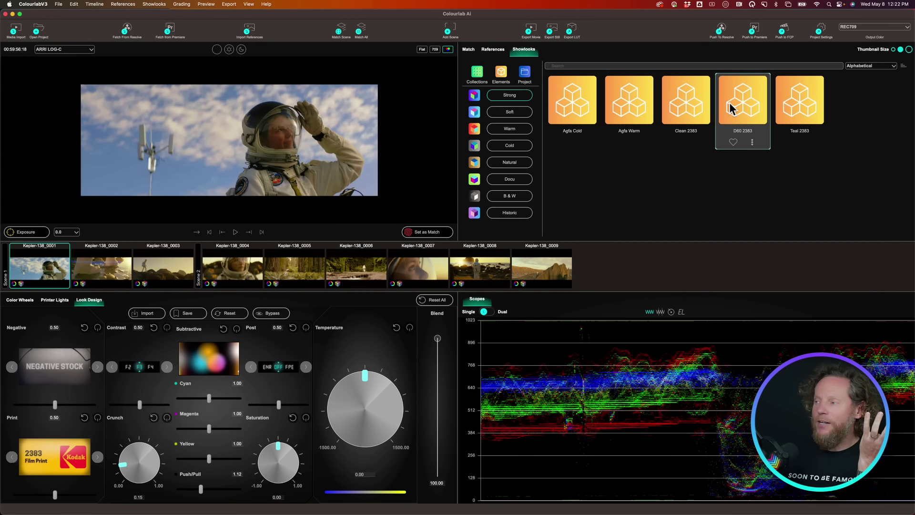
Step: Try the Strong showlook Teal 2383 and the Soft showlooks Cold 5219, Cold 7207, Warm 5219 and Warm 7207 on clip Kepler-138_0001
click(796, 109)
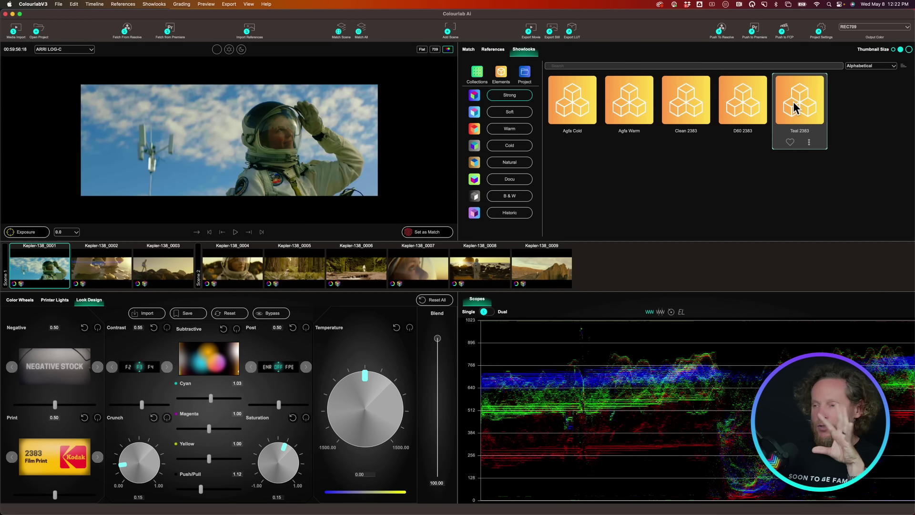
click(506, 112)
click(567, 117)
click(636, 110)
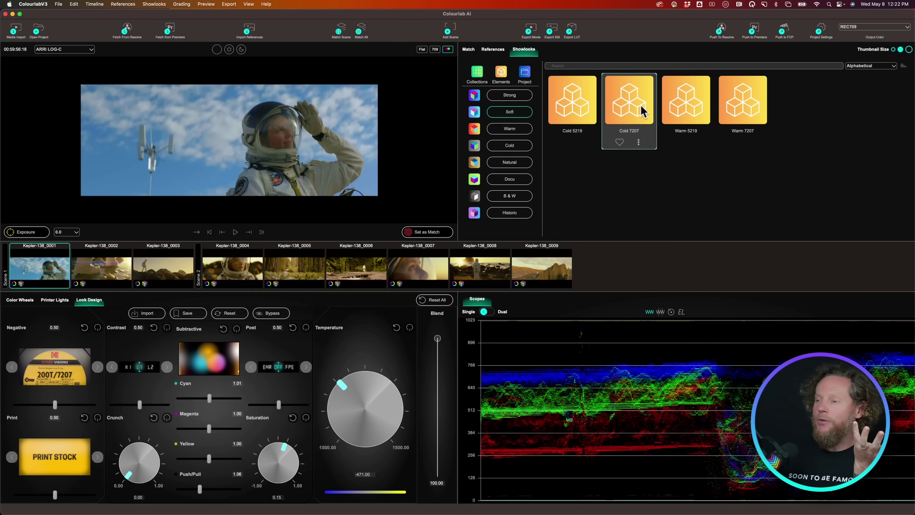
click(691, 109)
click(729, 108)
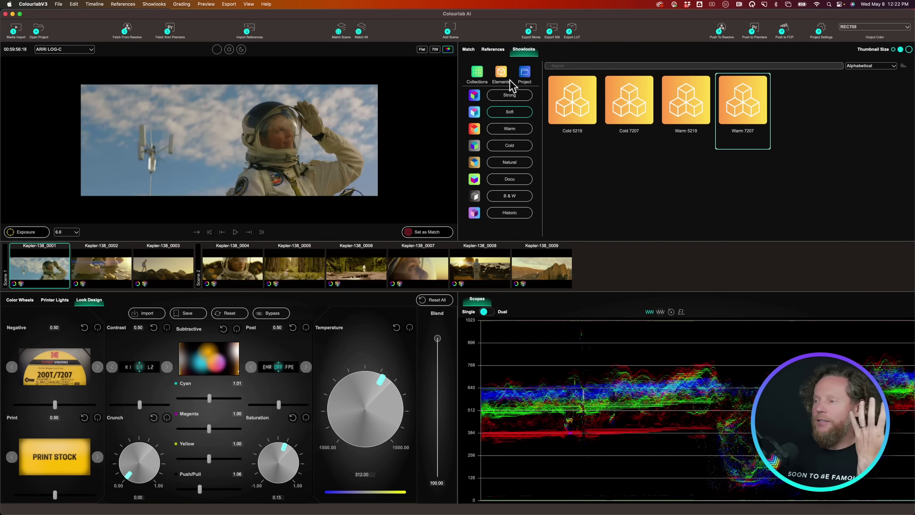
Step: Try Agfa Warm from the Warm showlooks, Agfa Cold from Cold and Clean 2383 from Natural on clip Kepler-138_0001
click(510, 133)
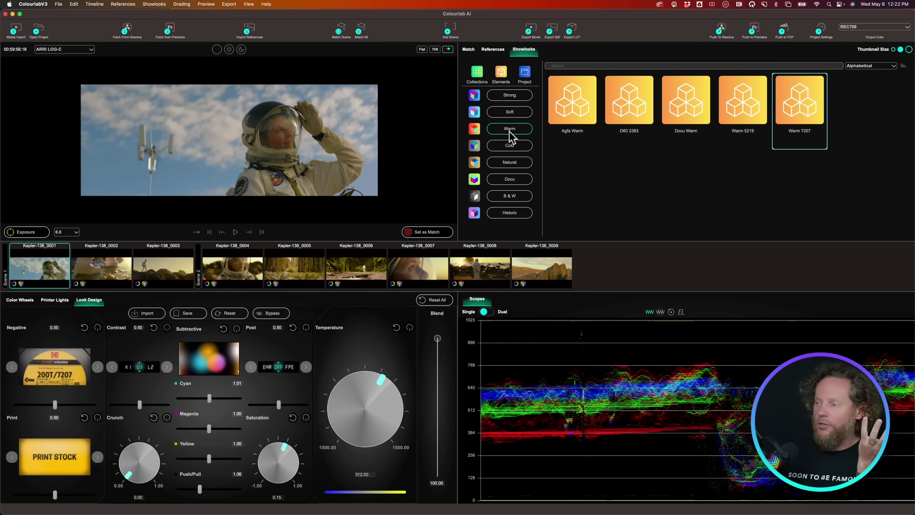
click(566, 98)
click(506, 152)
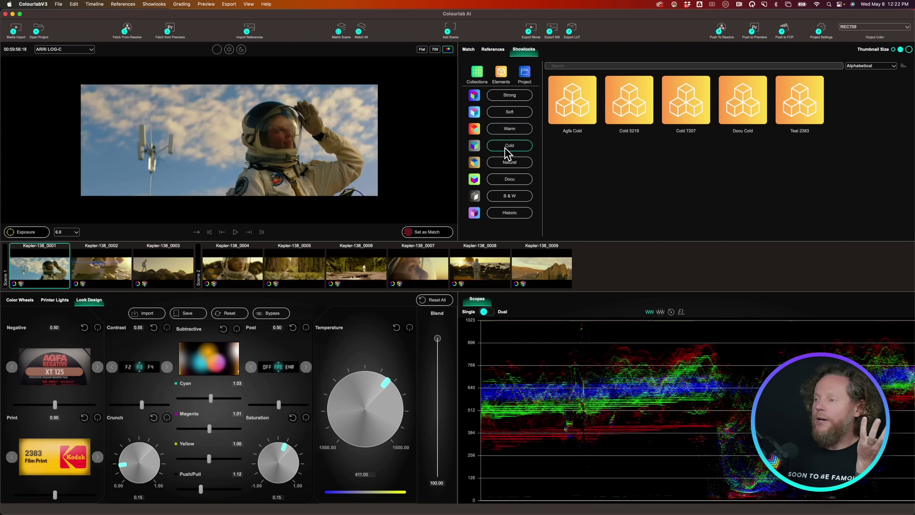
click(566, 117)
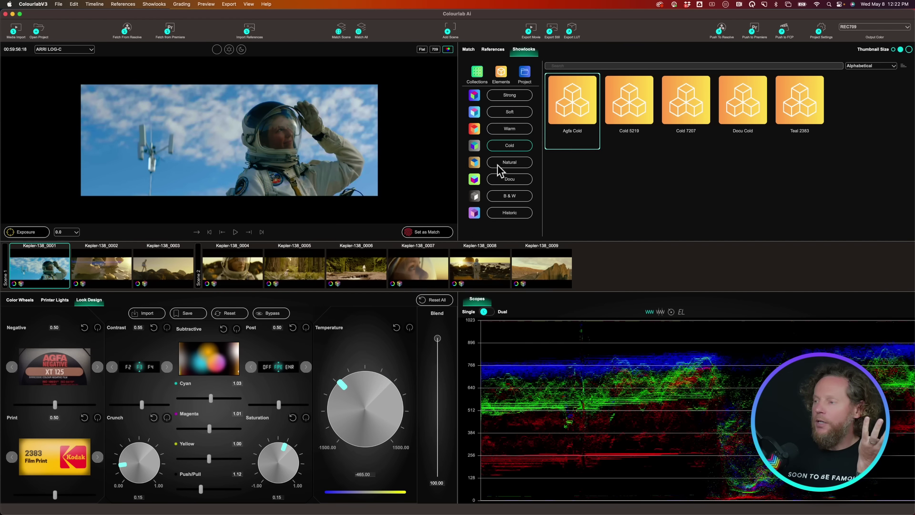
click(498, 164)
click(565, 116)
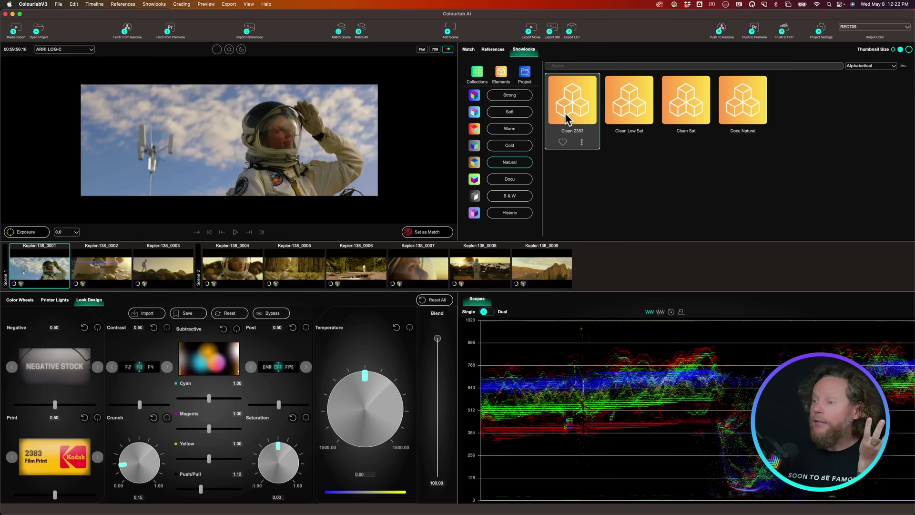
Step: Try the showlooks Docu Cold and Docu Natural on clip Kepler-138_0001 and look through the B & W and Historic collections
click(509, 181)
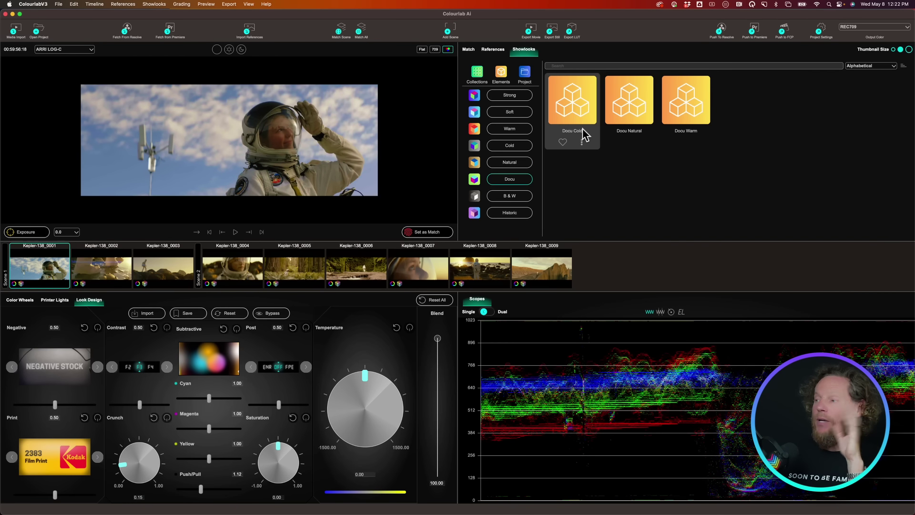
click(572, 112)
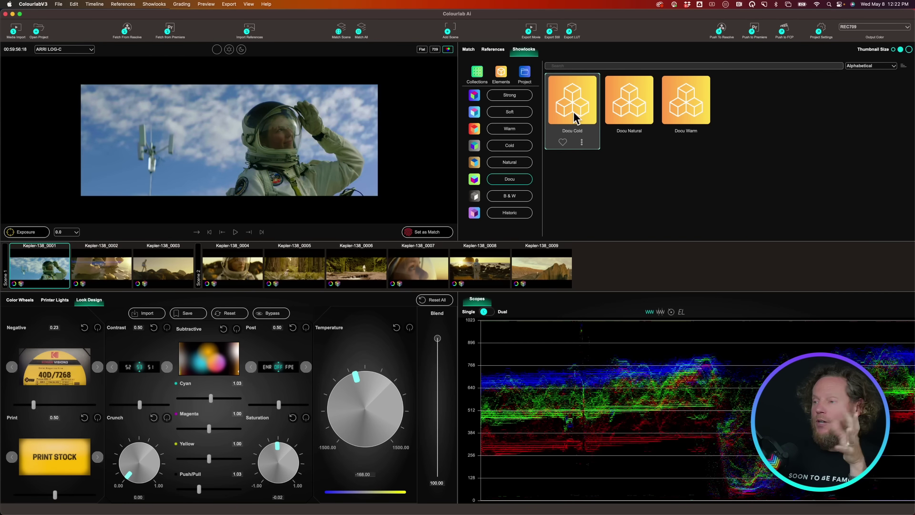
click(621, 114)
click(512, 197)
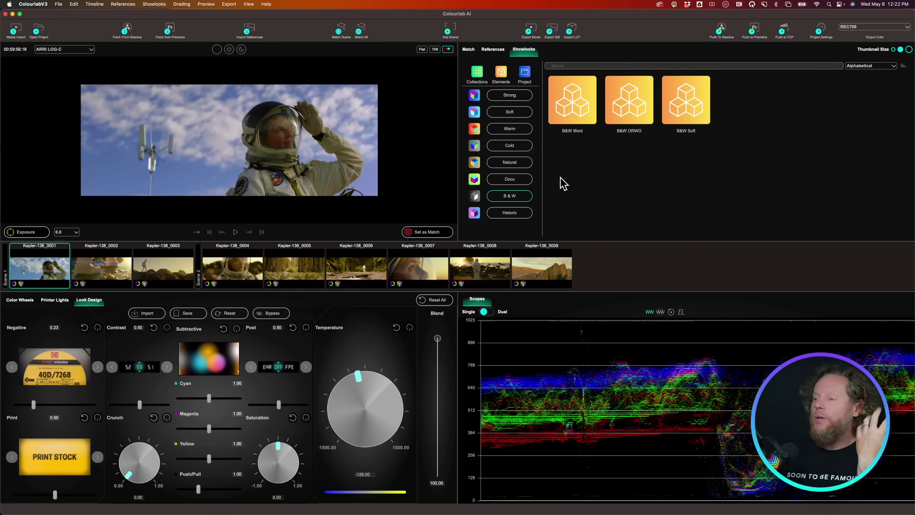
click(512, 213)
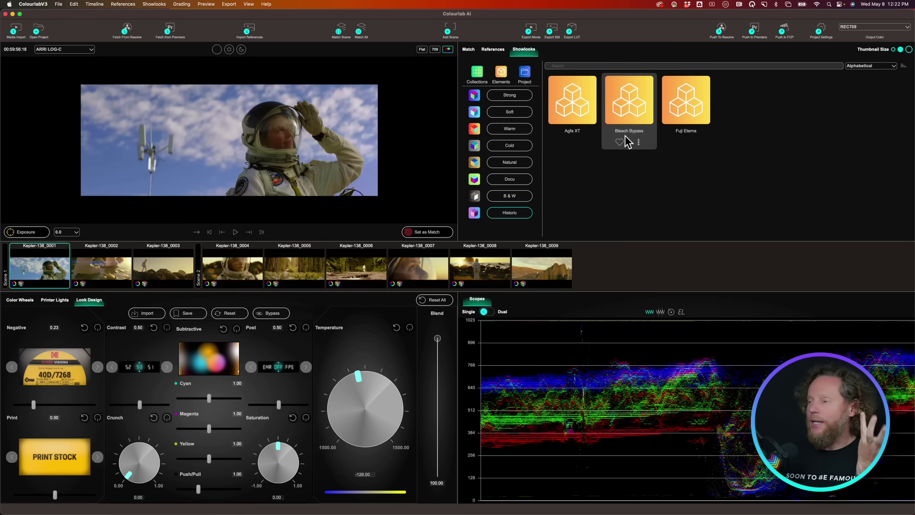
Step: Try the Exp +1 exposure element on clip Kepler-138_0001
click(501, 75)
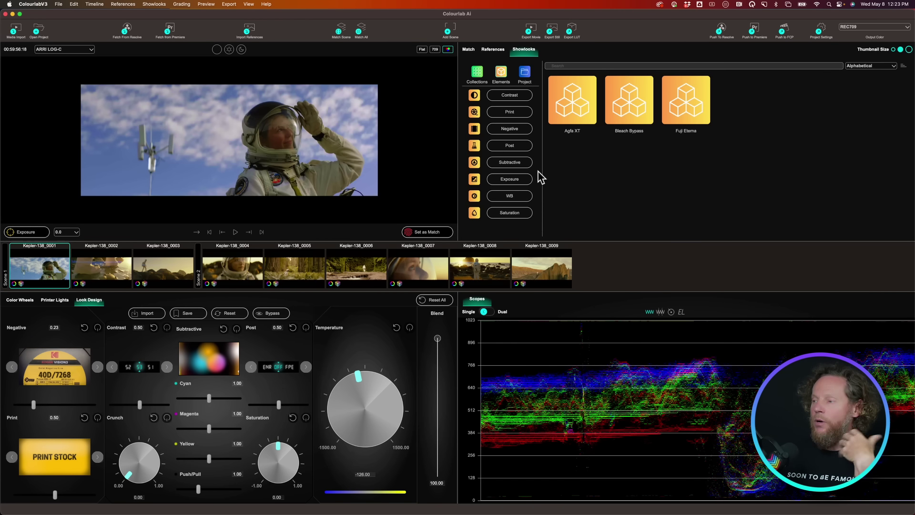
click(514, 179)
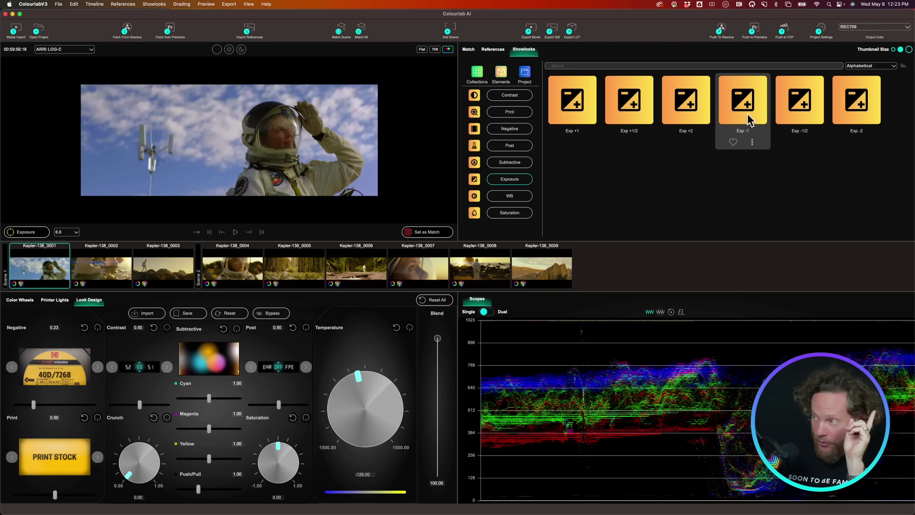
click(573, 101)
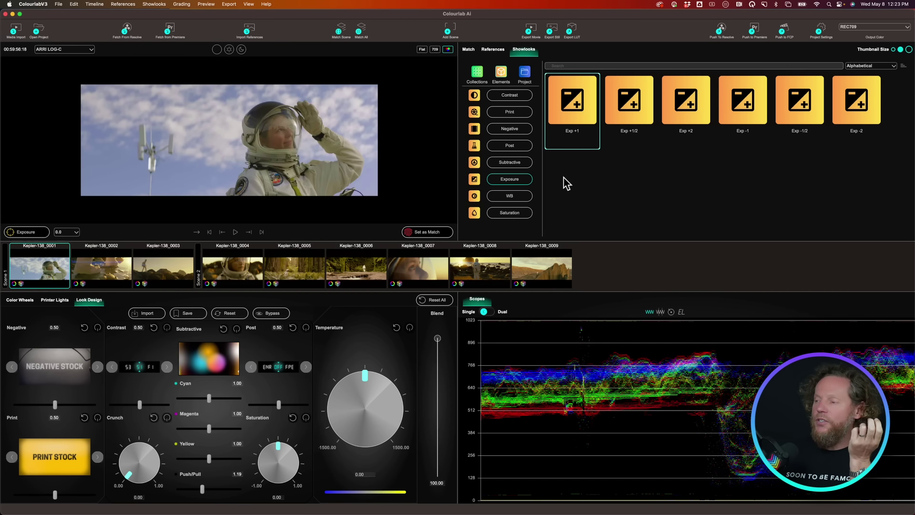
Step: Apply the WB +500 white balance element to clip Kepler-138_0001
click(509, 200)
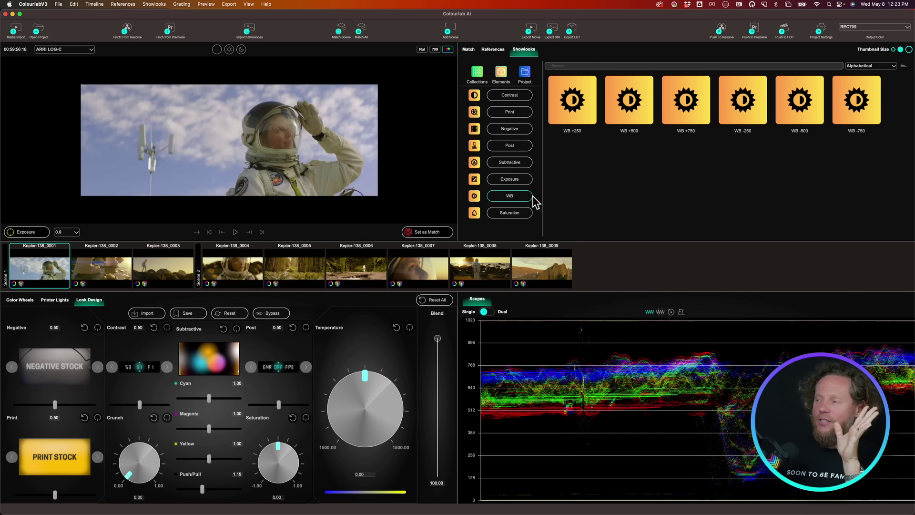
mouse_move(638, 138)
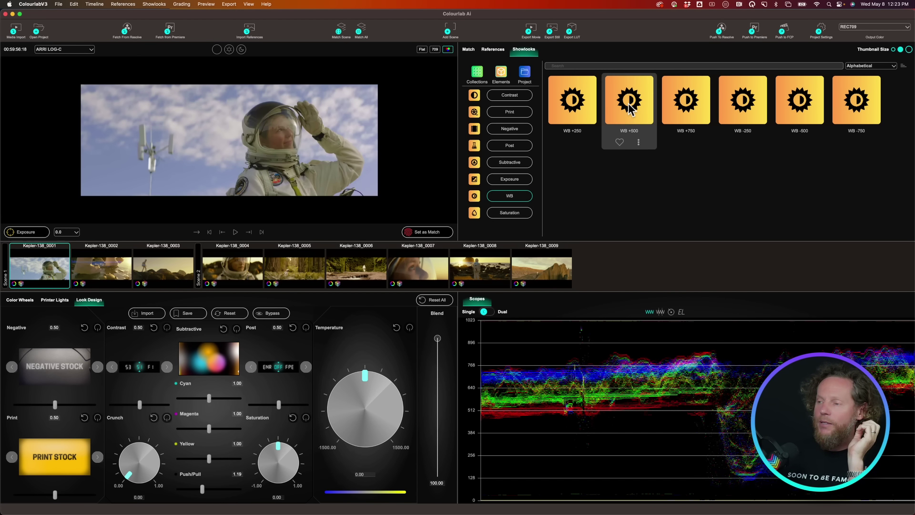
click(630, 108)
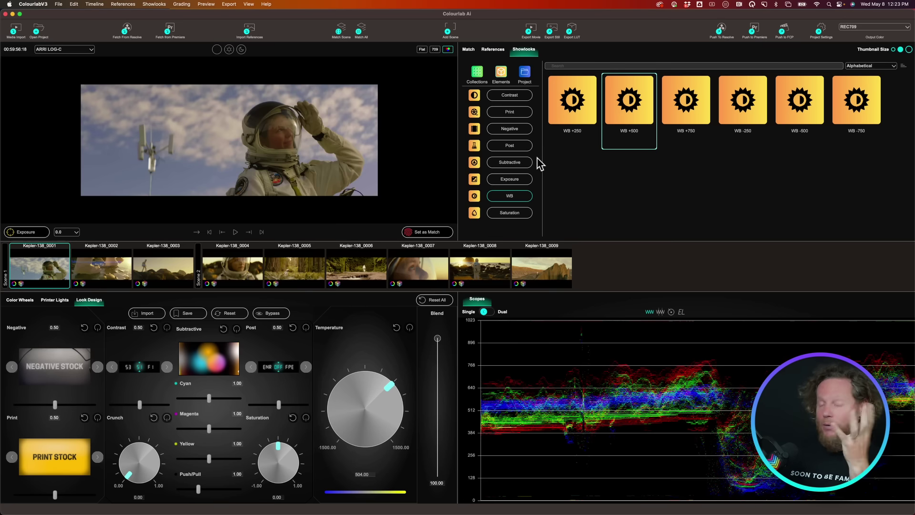
Step: Look through the Saturation, Subtractive and Contrast showlook elements
click(513, 215)
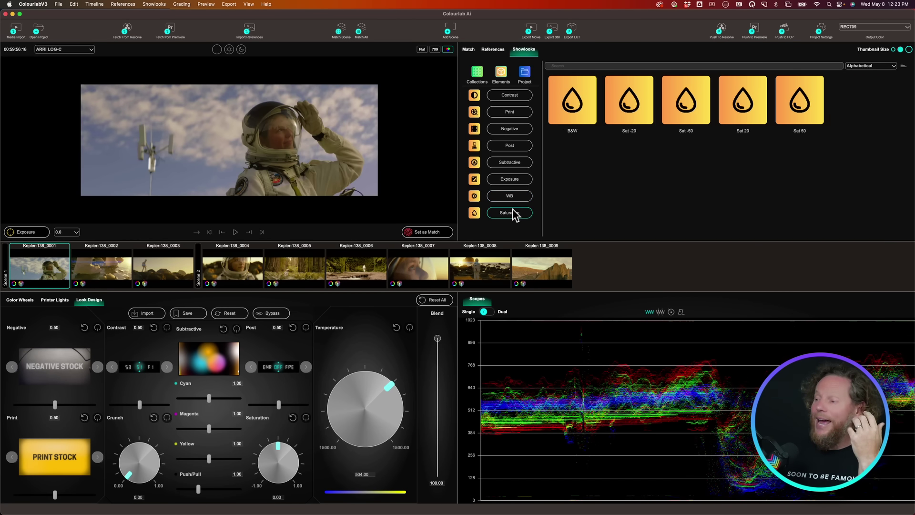
click(517, 164)
click(517, 97)
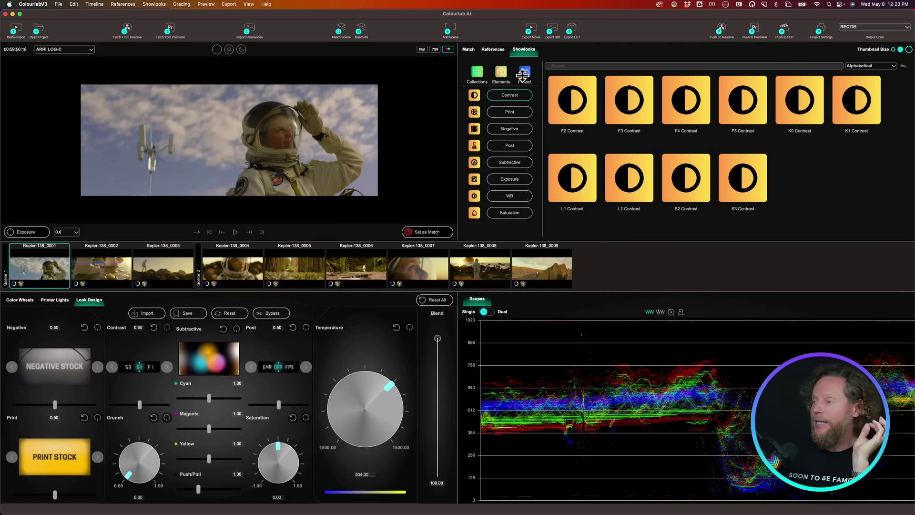
Step: Look through the project's Recent, Favorites, Imported, All and Custom1 showlooks
click(524, 74)
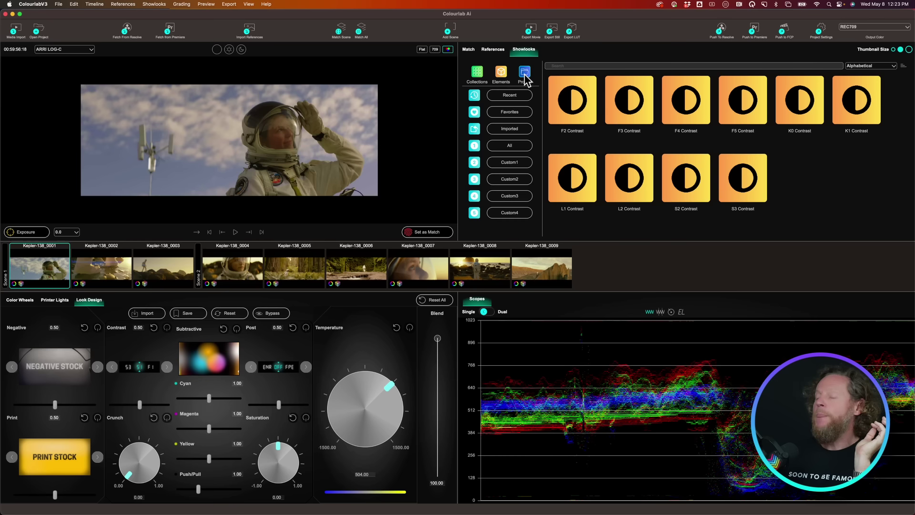
click(511, 95)
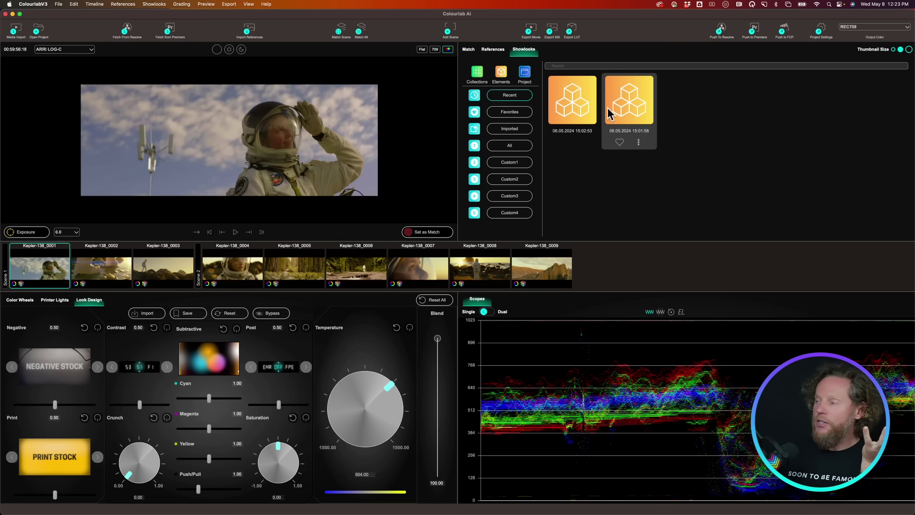
click(507, 115)
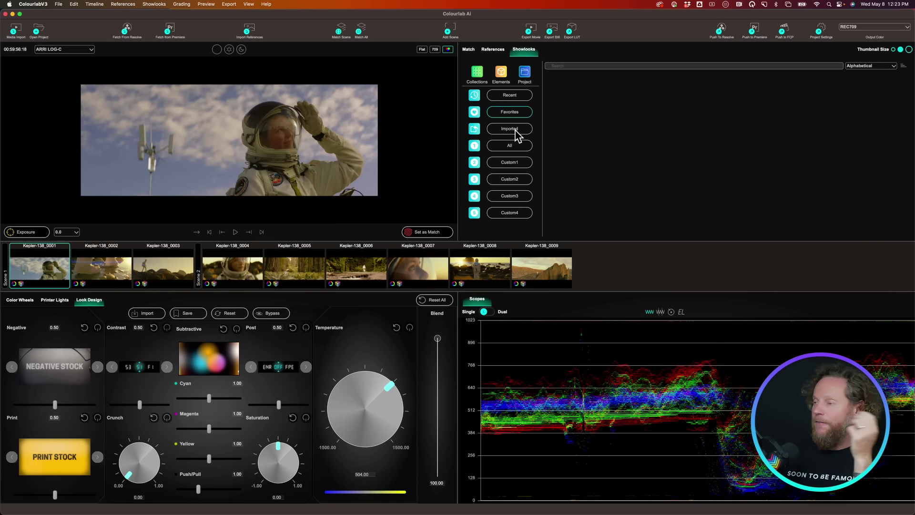
click(515, 134)
click(512, 143)
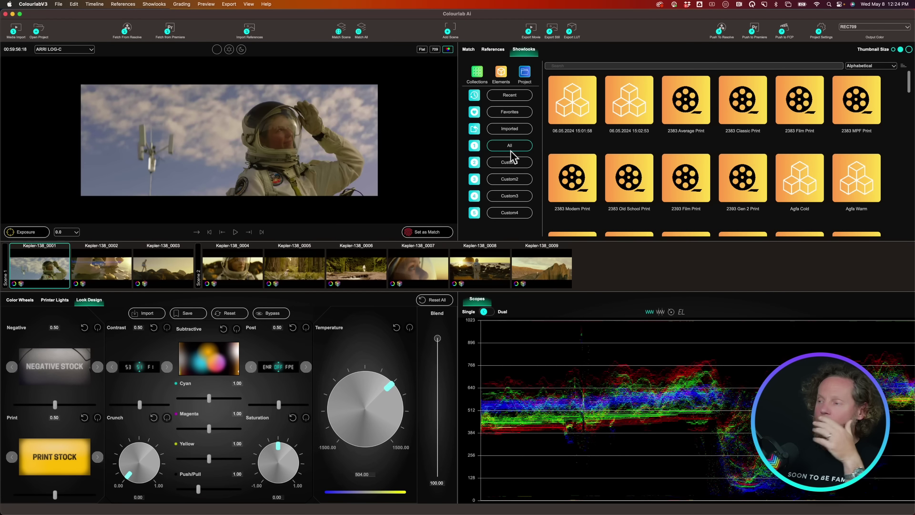
click(514, 164)
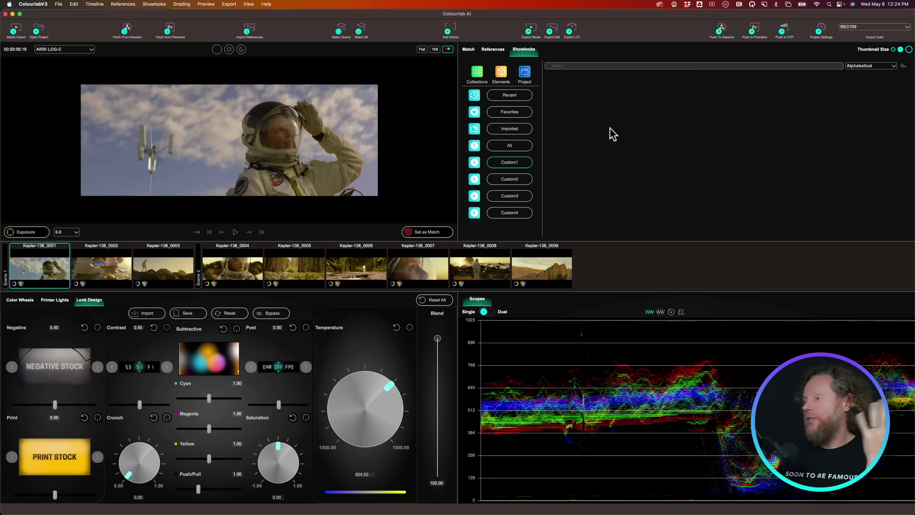
Step: Return to the match view and step through the timeline clips up to Kepler-138_0006, playing clip Kepler-138_0004 along the way
click(469, 50)
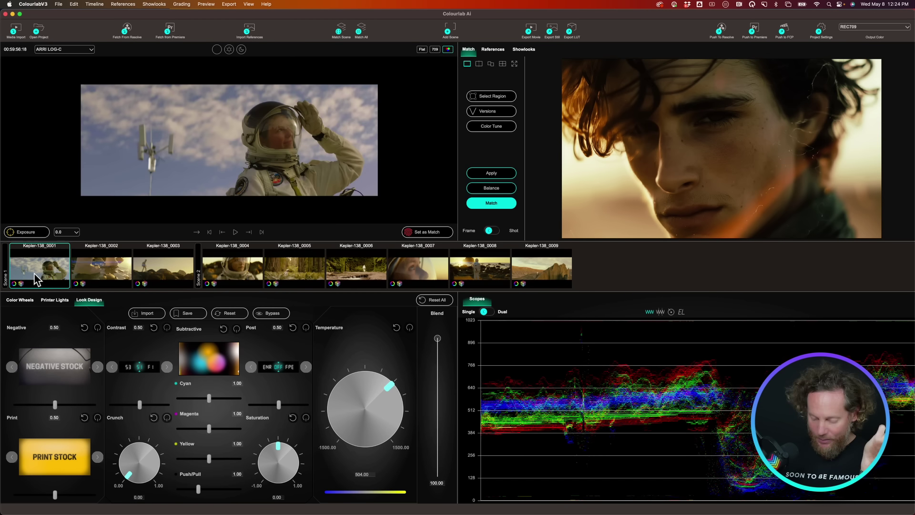
key(Right)
key(Left)
key(Right)
key(Left)
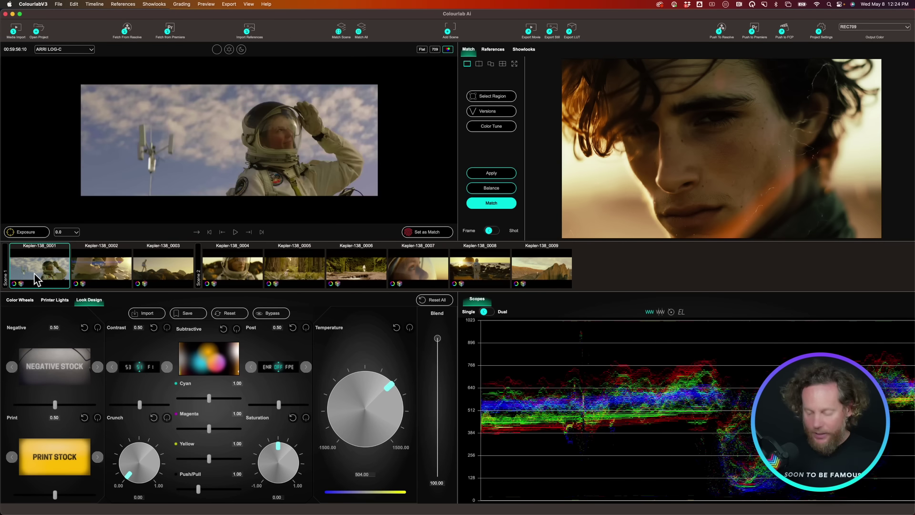
key(Right)
key(Right)
key(Left)
key(Right)
key(Right)
key(Right)
key(Left)
key(space)
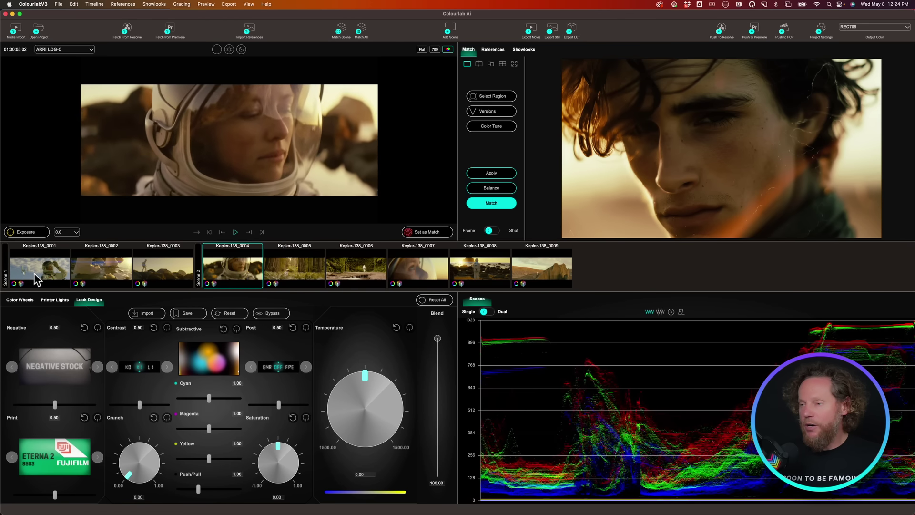
key(Right)
key(Right)
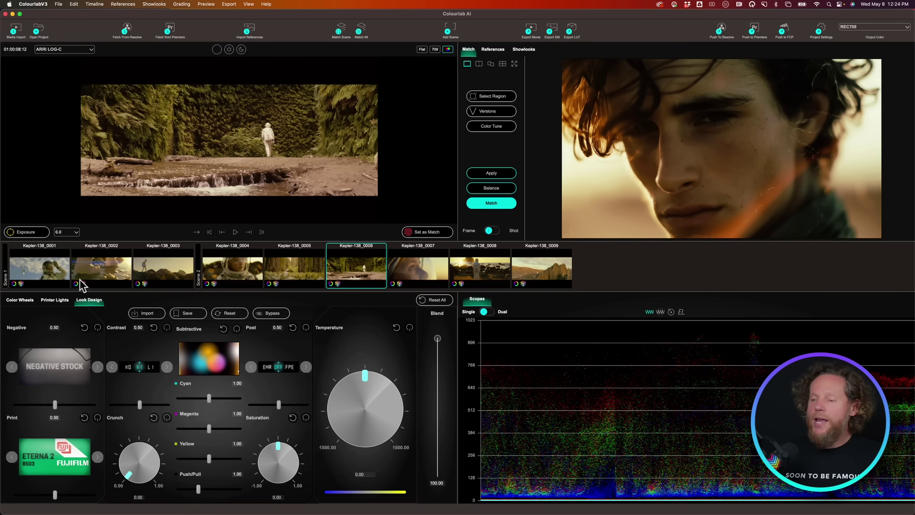
Step: Review the match, grade and showlook commands available for clips Kepler-138_0001 and Kepler-138_0006, then select clip Kepler-138_0001
right_click(35, 267)
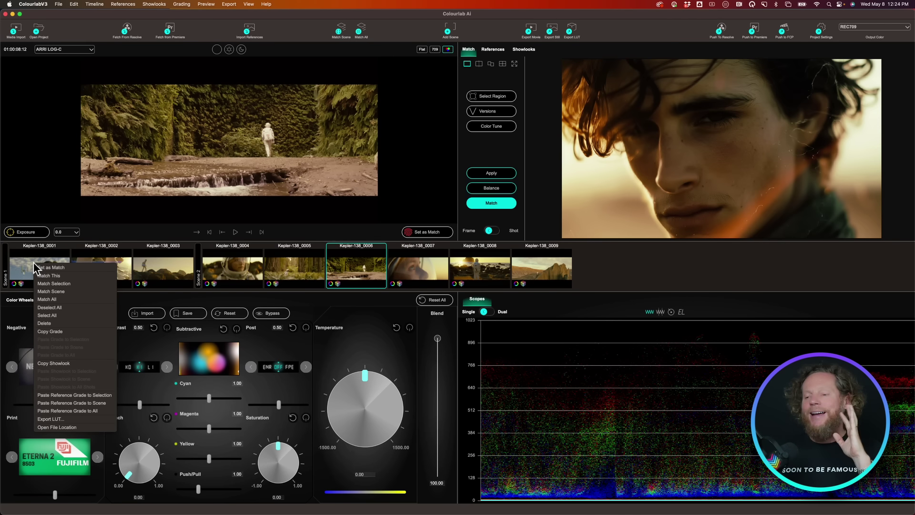
click(356, 268)
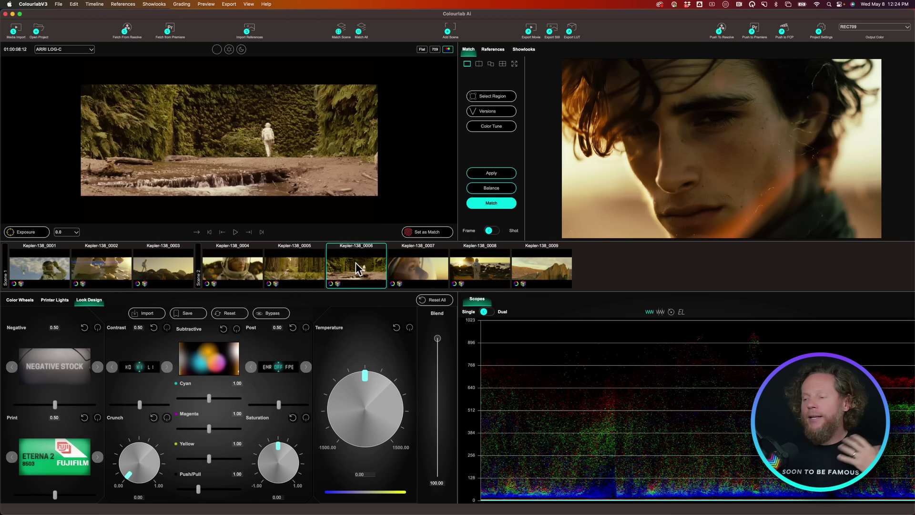
right_click(356, 263)
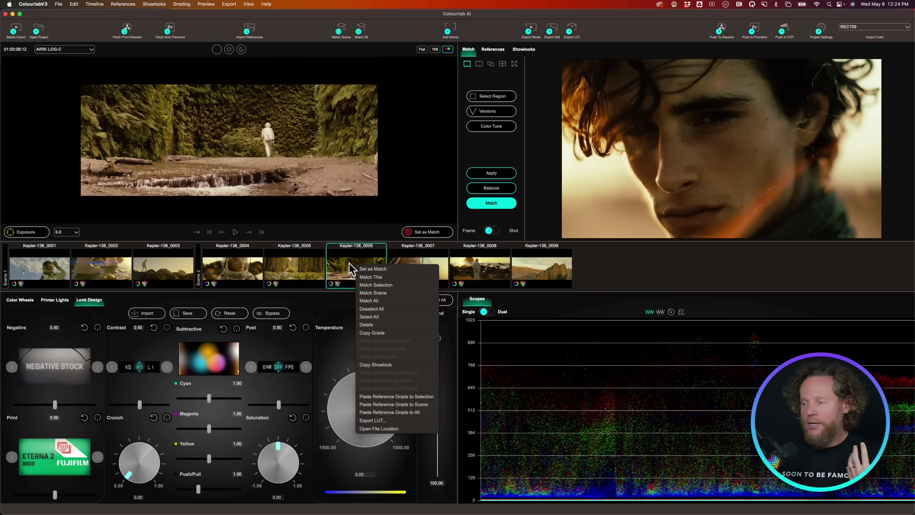
click(381, 234)
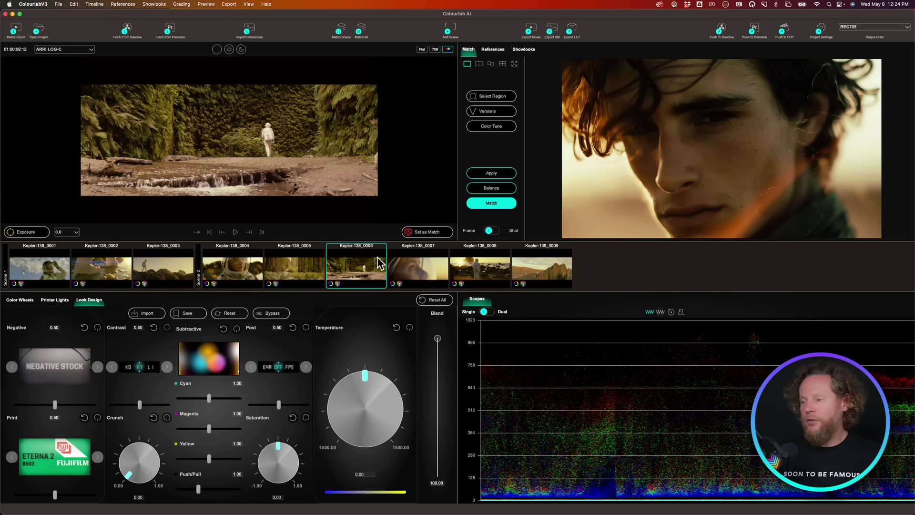
right_click(352, 267)
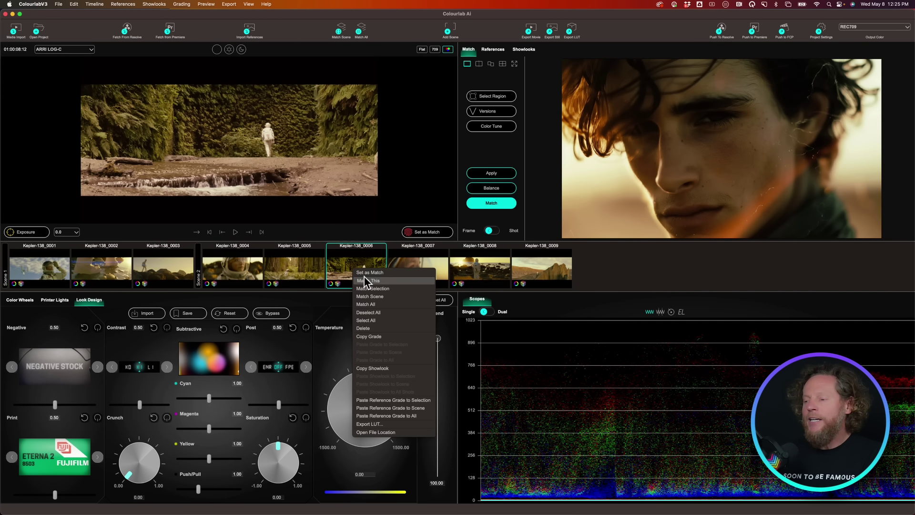
click(364, 266)
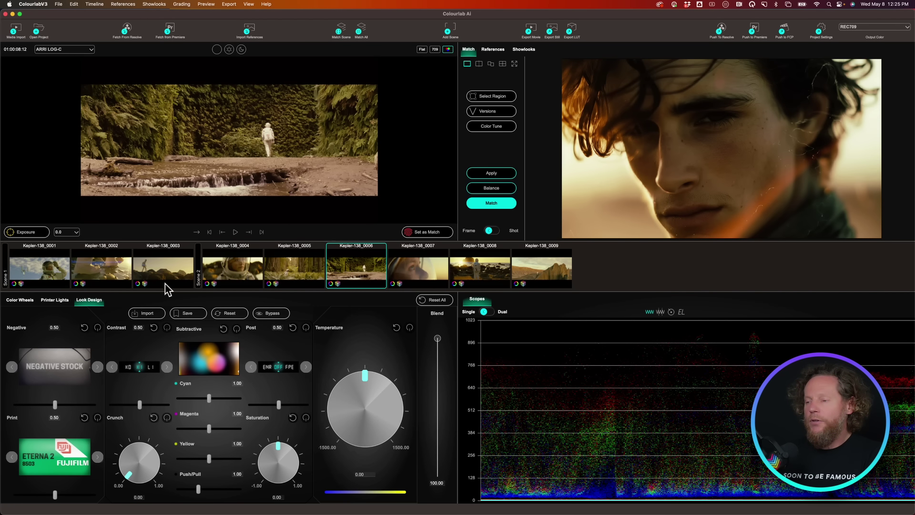
click(45, 270)
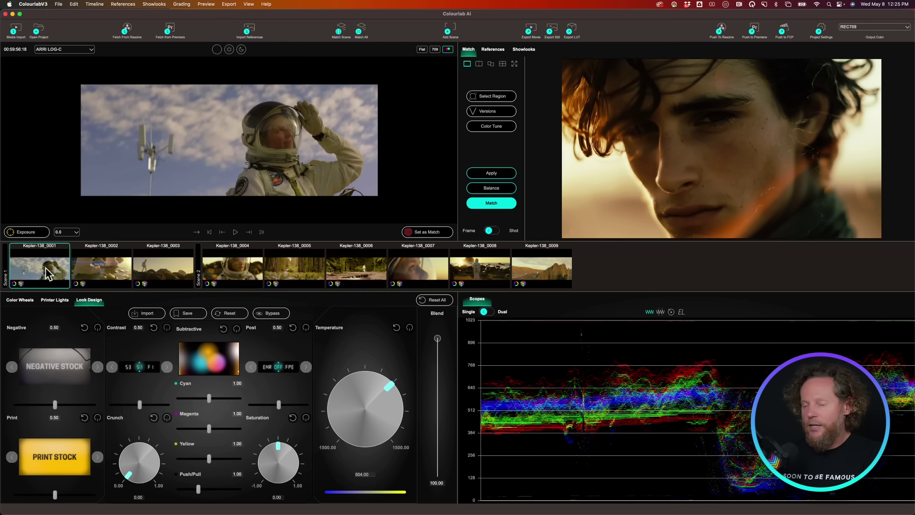
Step: Review the match, paste reference grade and LUT export commands available for clip Kepler-138_0001
right_click(46, 270)
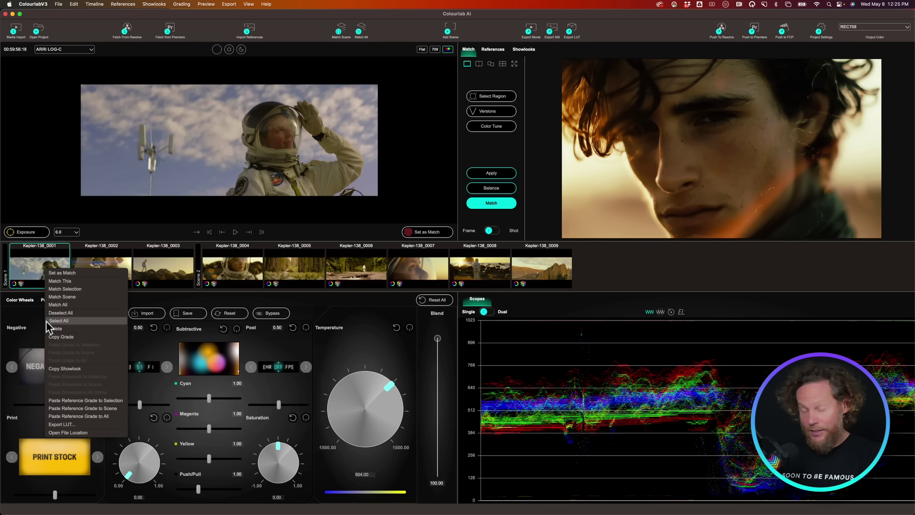
click(35, 262)
right_click(46, 267)
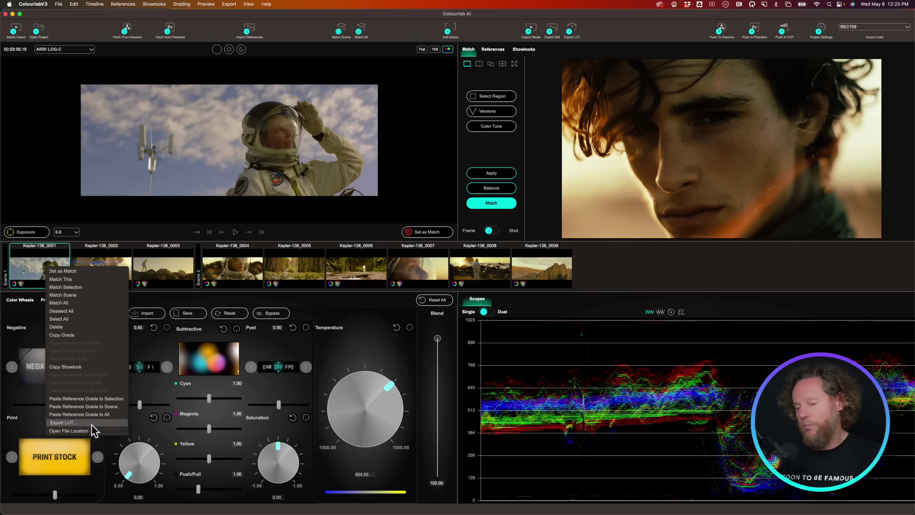
click(334, 269)
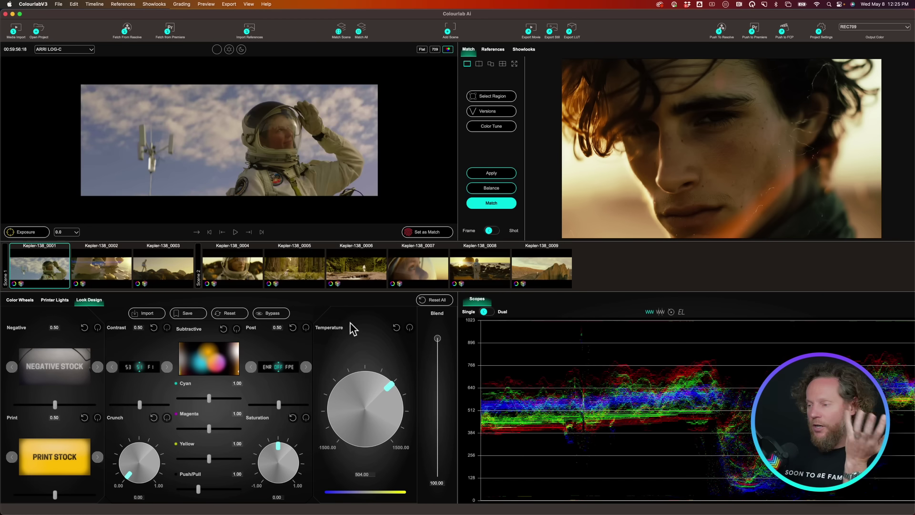
Step: Raise the gamma of clip Kepler-138_0001 to about 0.743 and shift its balance to about red 0.797, green 0.803, blue 0.683
click(19, 301)
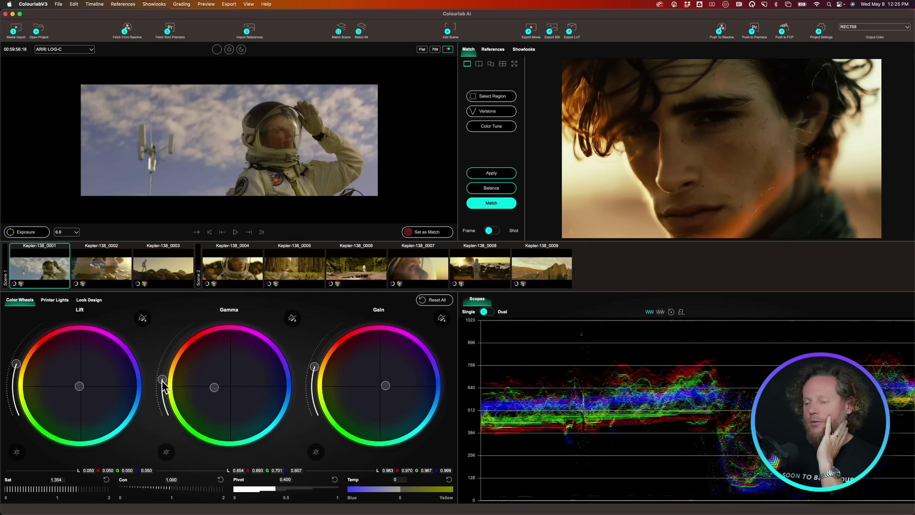
drag(162, 379, 162, 381)
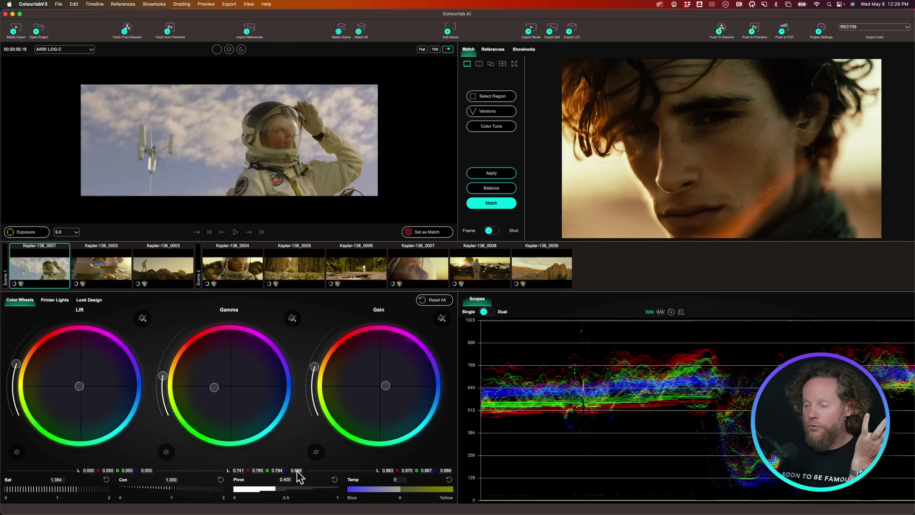
drag(296, 473, 297, 474)
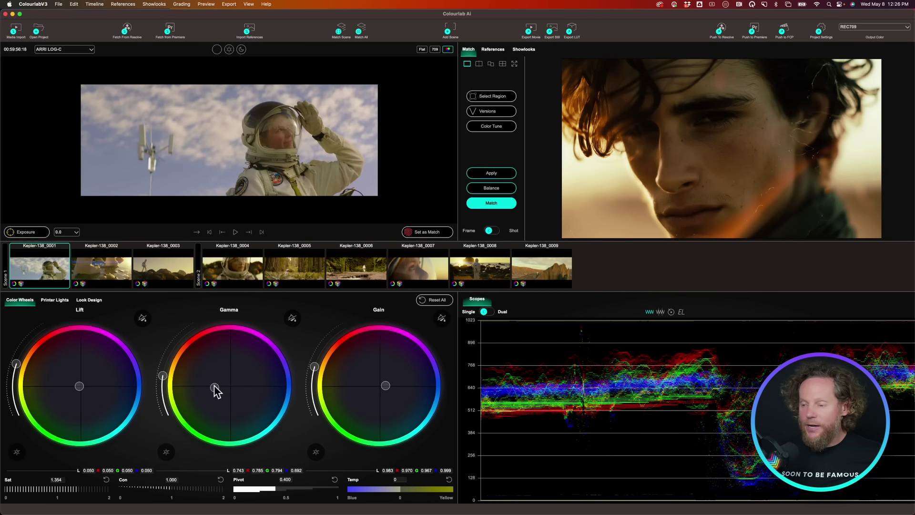
drag(214, 387, 215, 388)
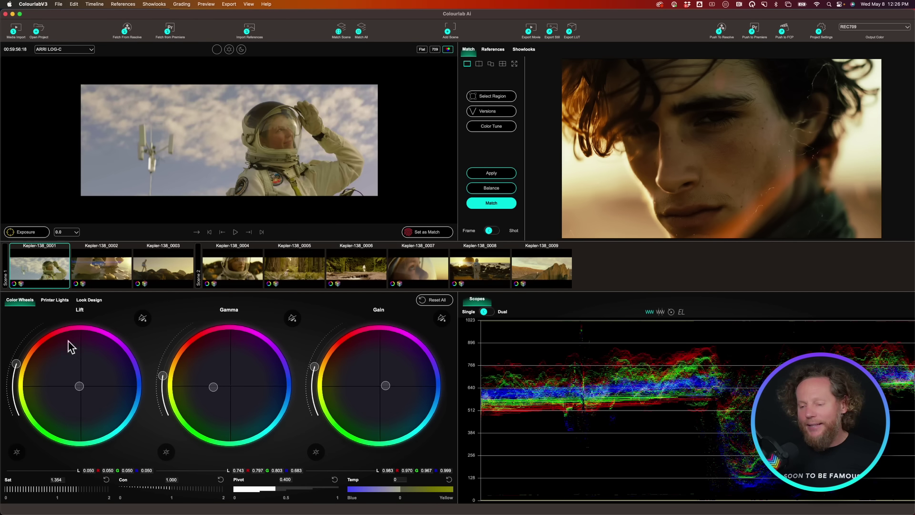
Step: Look at the Look Design controls, then compare the waveform, parade, vectorscope and EL scopes in dual mode and return to single mode
click(53, 300)
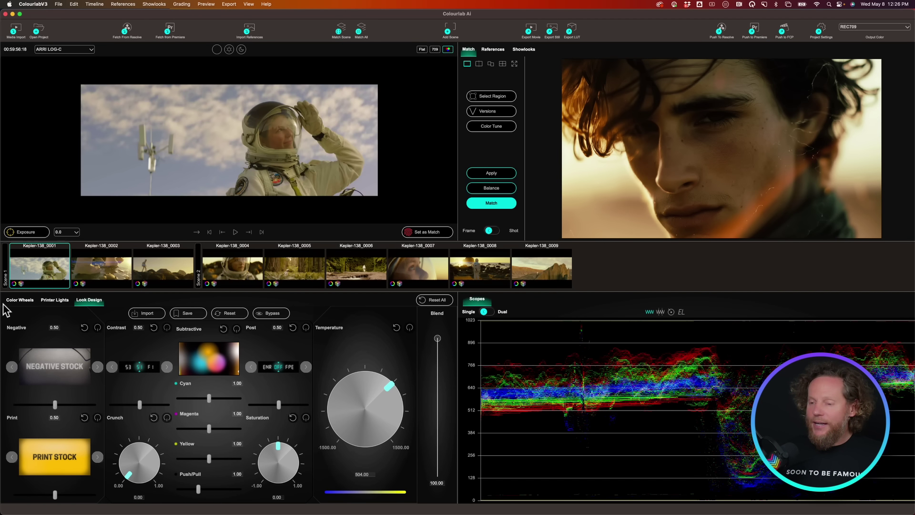
click(19, 300)
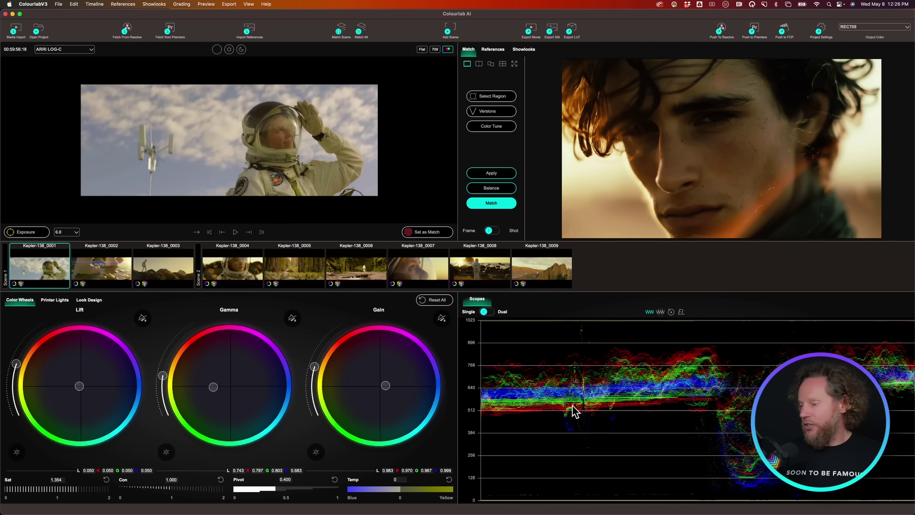
click(486, 313)
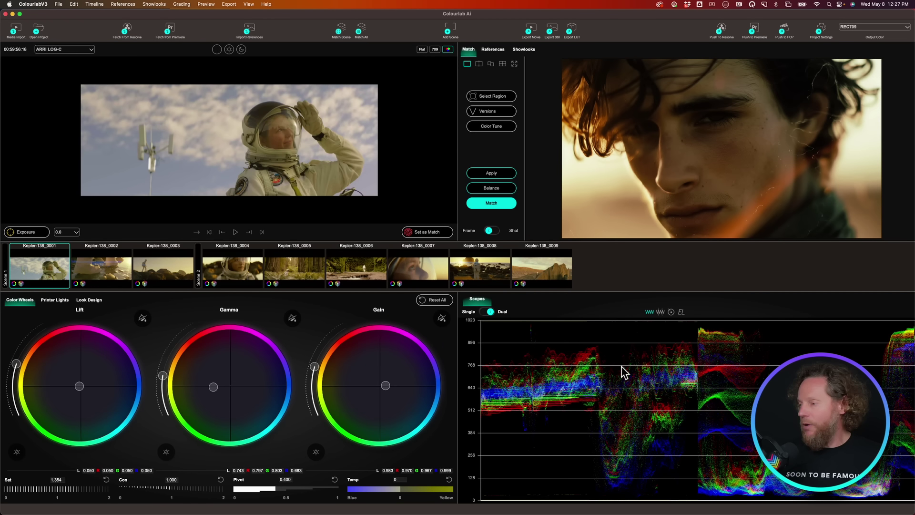
click(670, 312)
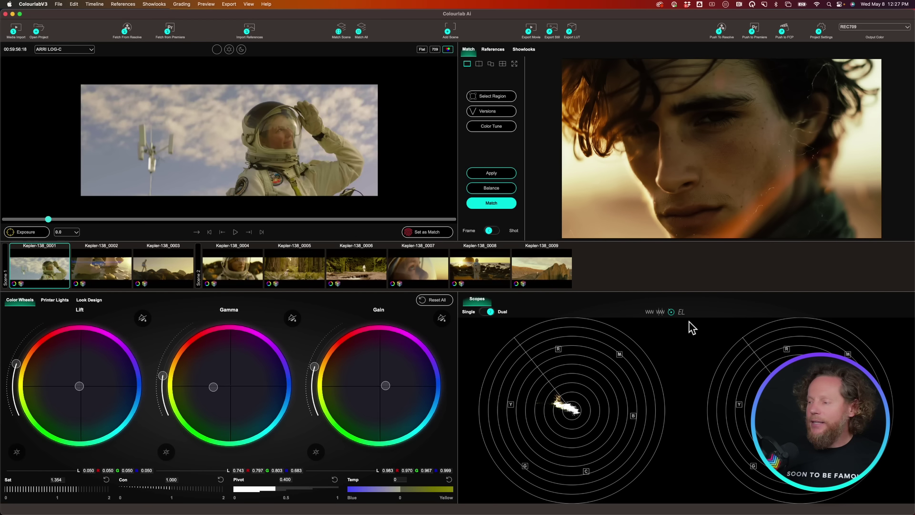
click(650, 312)
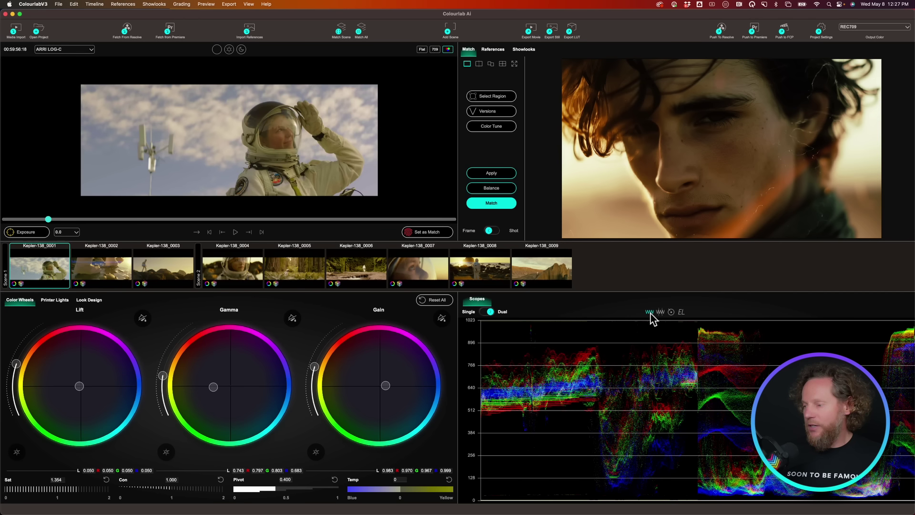
click(661, 312)
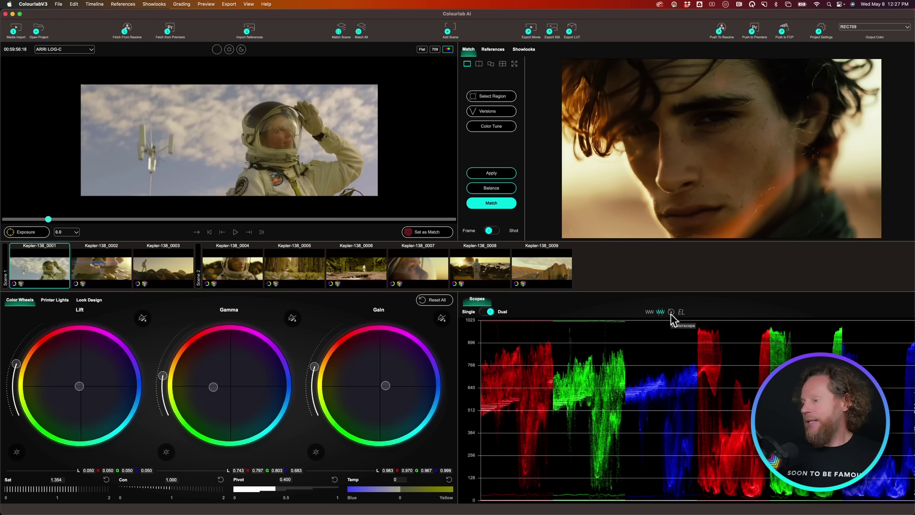
click(671, 312)
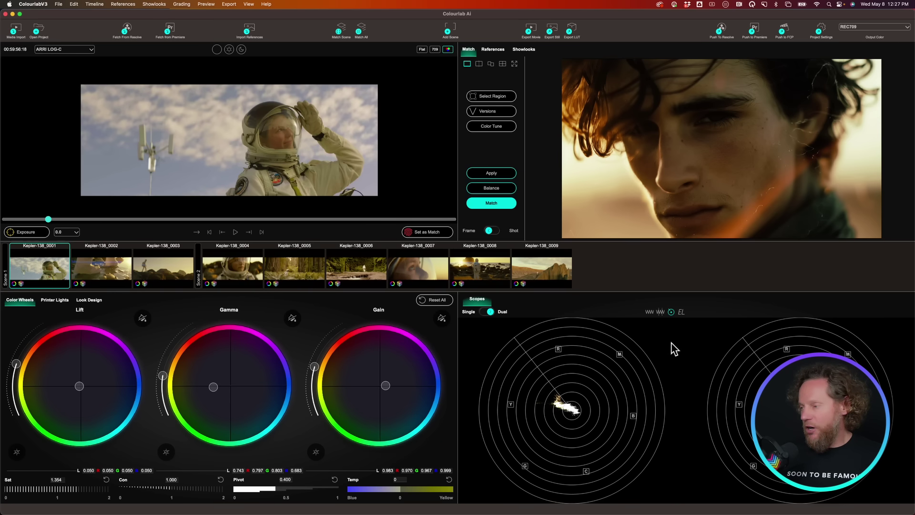
click(682, 312)
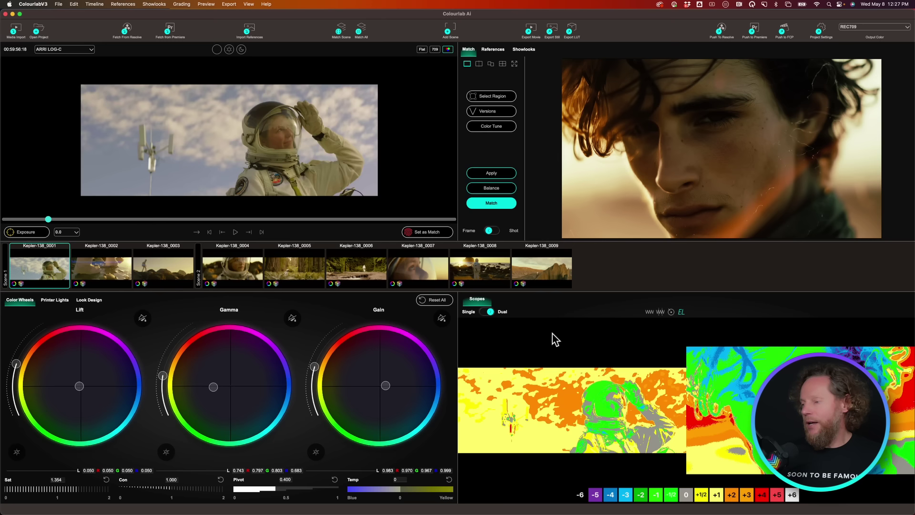
click(490, 311)
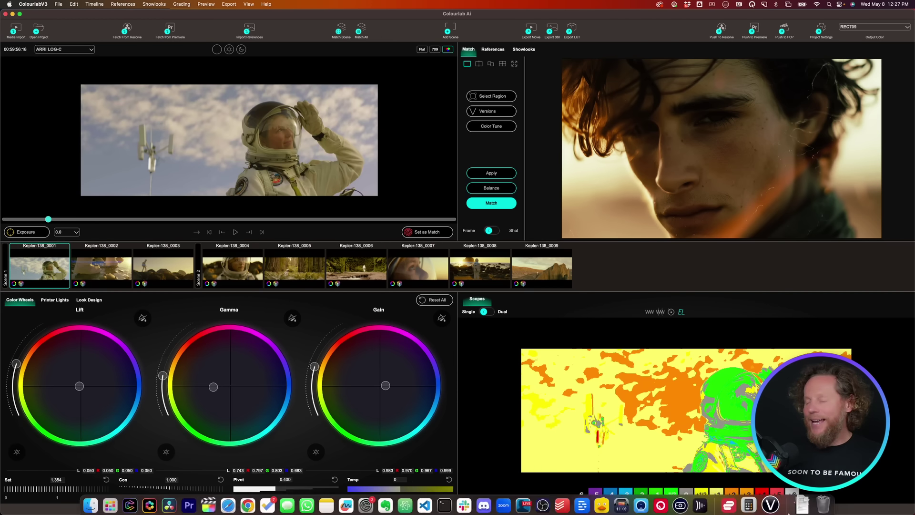
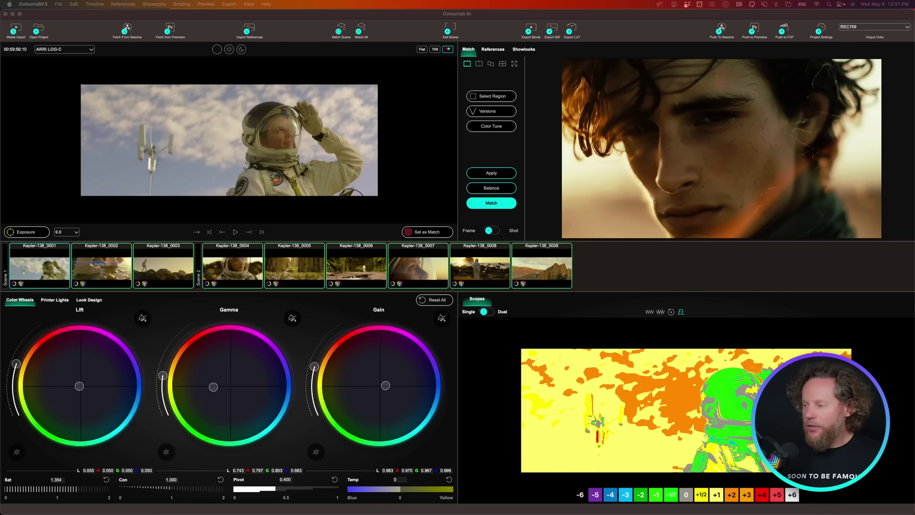
Step: Reset the grading on all timeline clips, and balance clip Kepler-138_0001 on its own
click(439, 301)
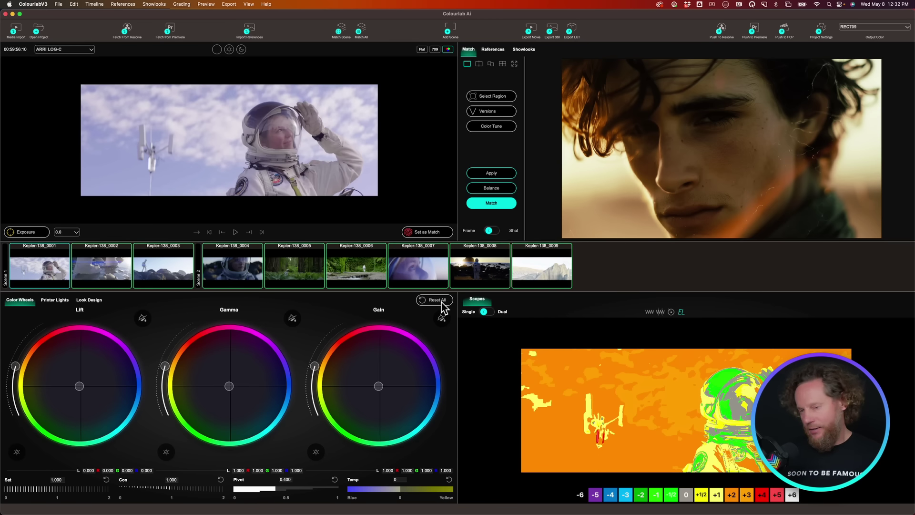
click(58, 265)
click(86, 271)
click(56, 272)
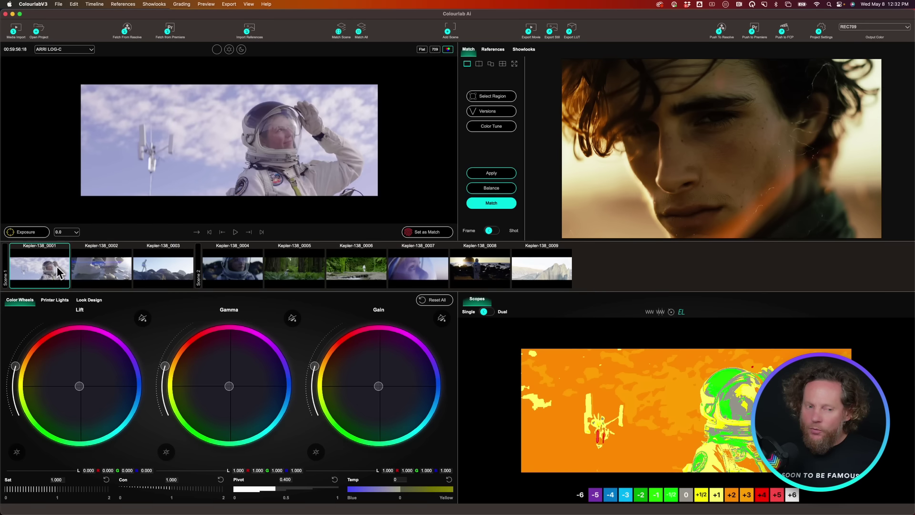
mouse_move(120, 141)
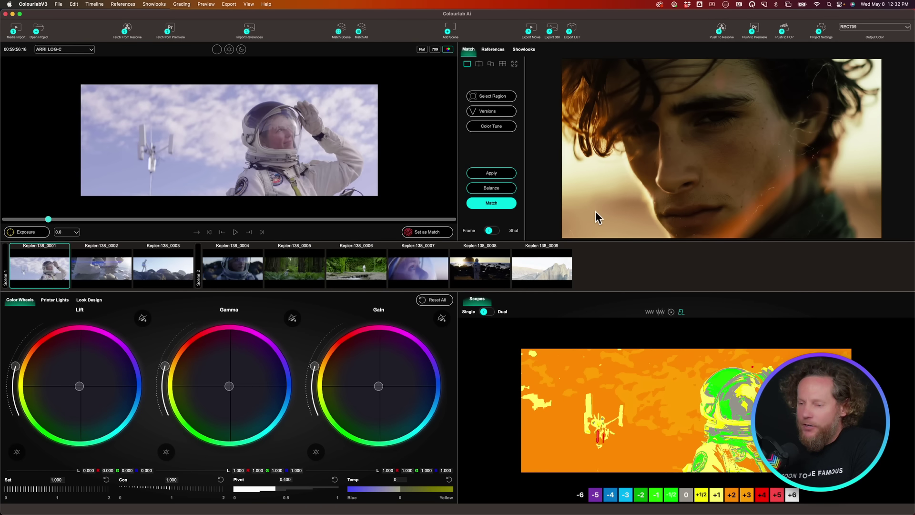
click(490, 190)
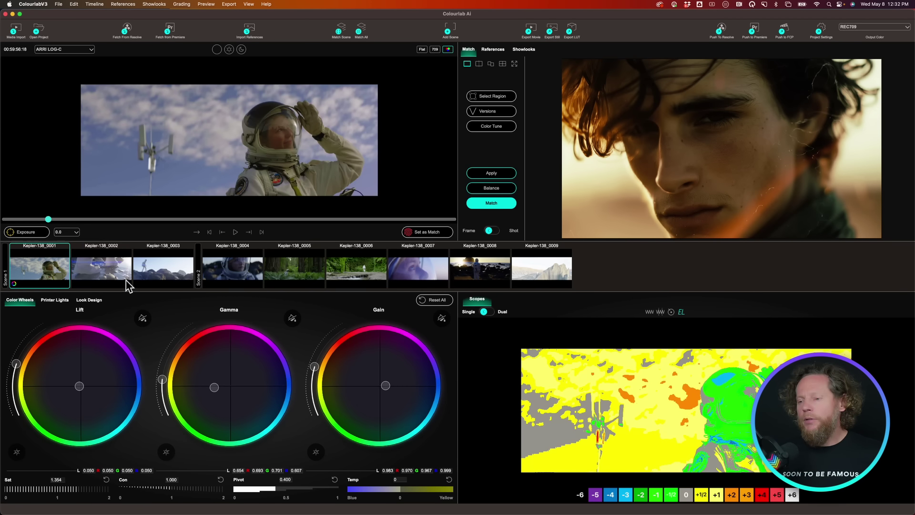
Step: Step through the unbalanced clips from Kepler-138_0002 to Kepler-138_0009 to examine their color and exposure differences
click(113, 280)
key(Right)
key(Right)
key(Right)
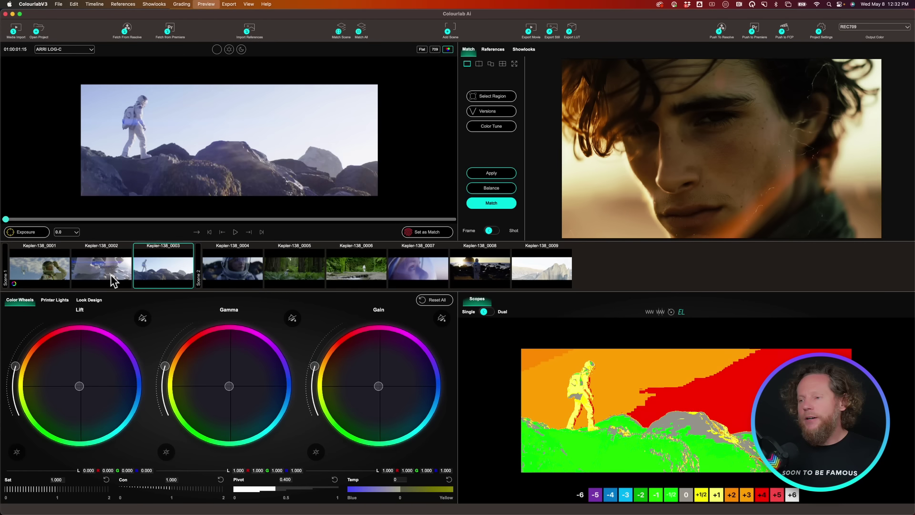
key(Left)
key(Right)
key(Right)
key(Right)
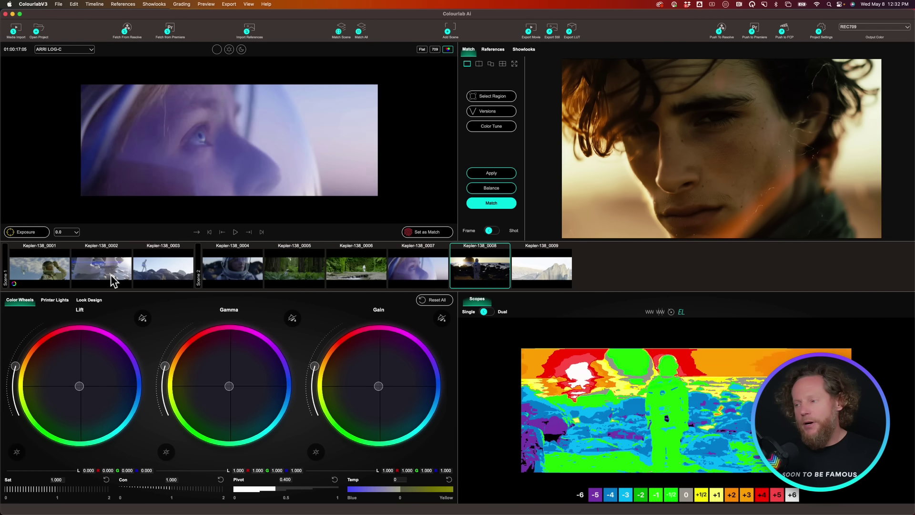
key(Right)
key(Right)
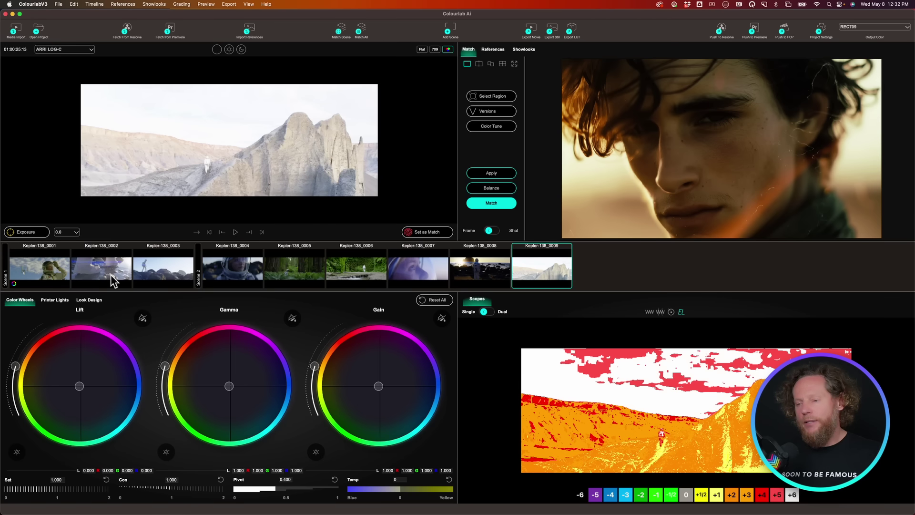
Step: Balance clips Kepler-138_0002 through Kepler-138_0009 together
click(101, 268)
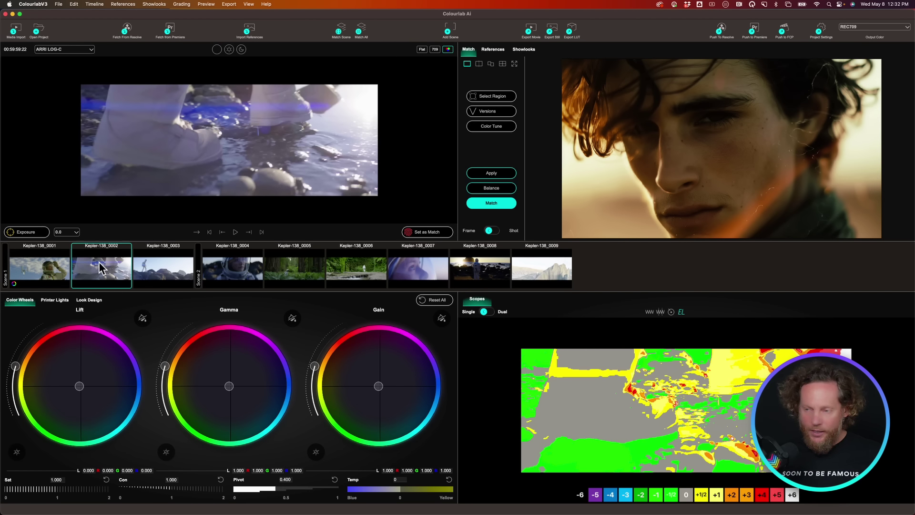
shift+click(537, 277)
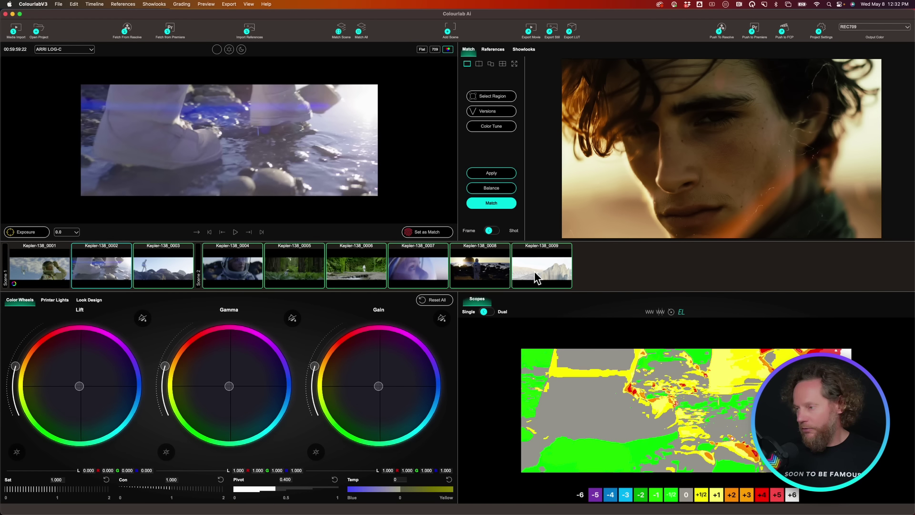
click(495, 188)
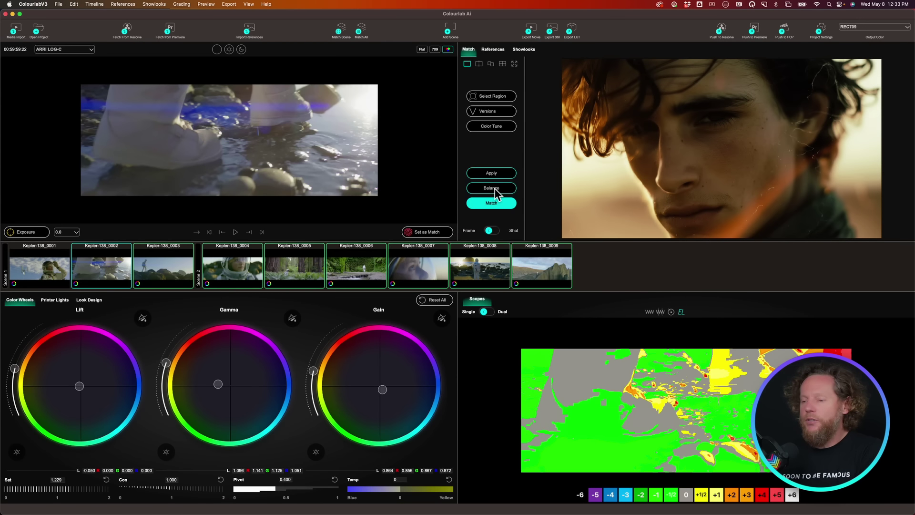
Step: Step through balanced clips Kepler-138_0002 to Kepler-138_0005, comparing the grade with the ungraded REC709 preview on Kepler-138_0004 and Kepler-138_0005
click(91, 265)
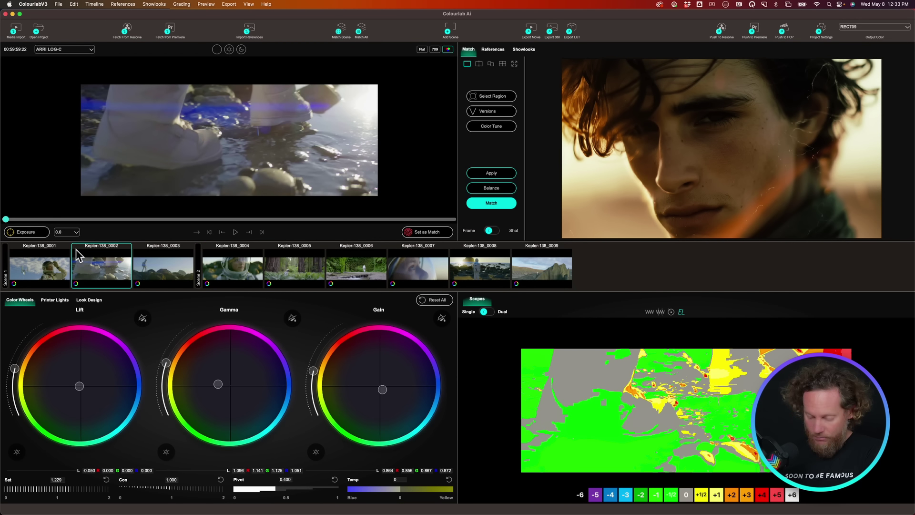
key(Right)
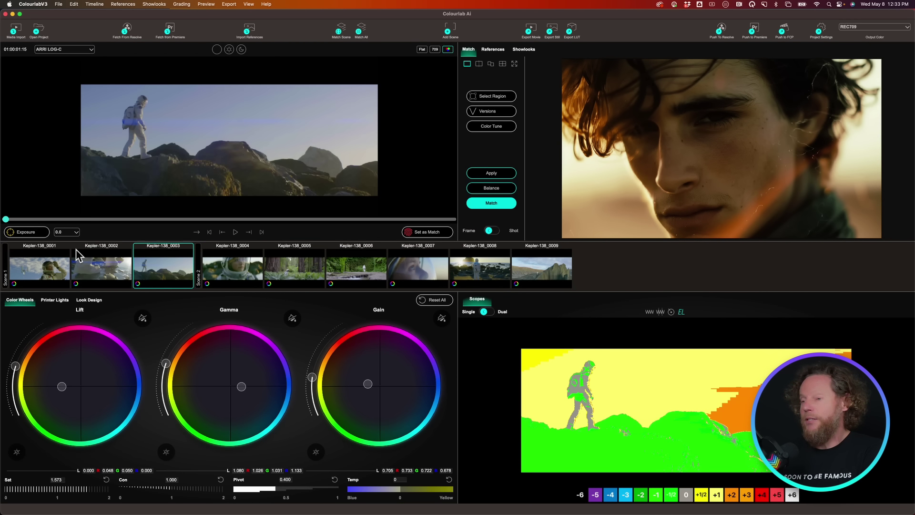
key(Right)
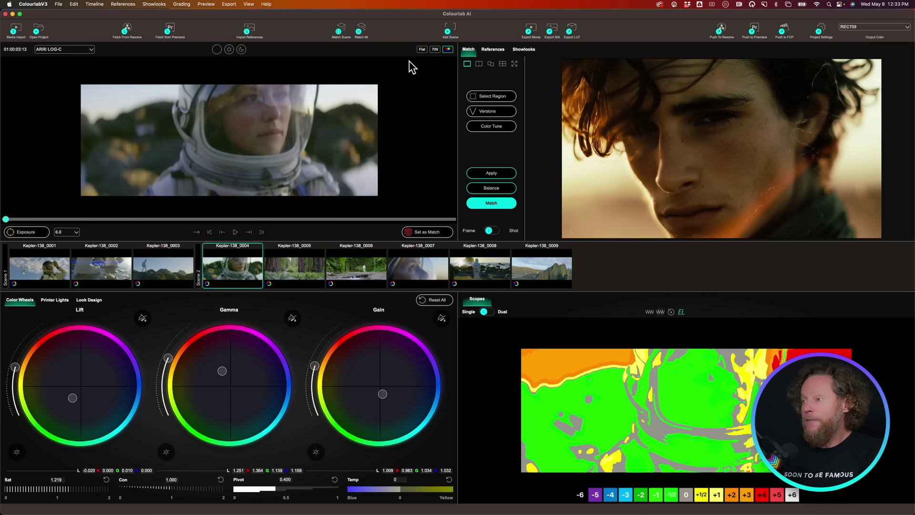
click(435, 49)
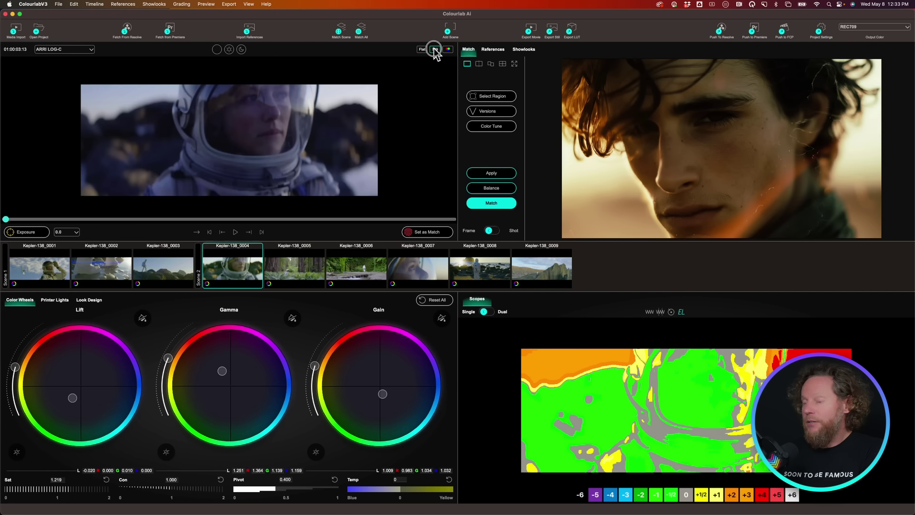
click(435, 49)
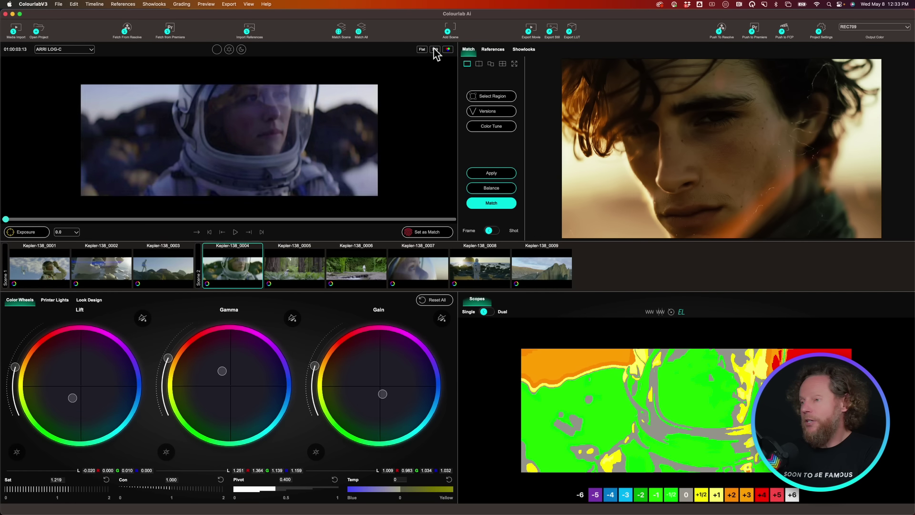
click(300, 264)
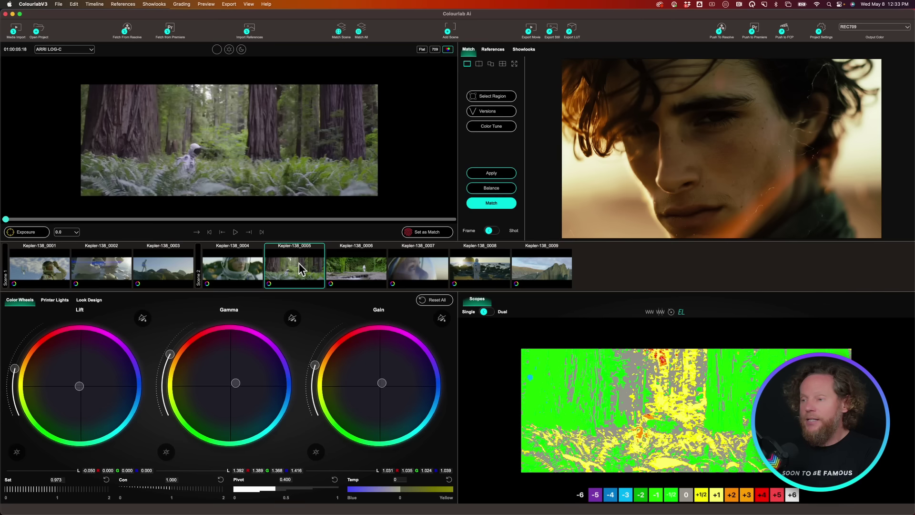
click(435, 49)
click(435, 49)
click(435, 49)
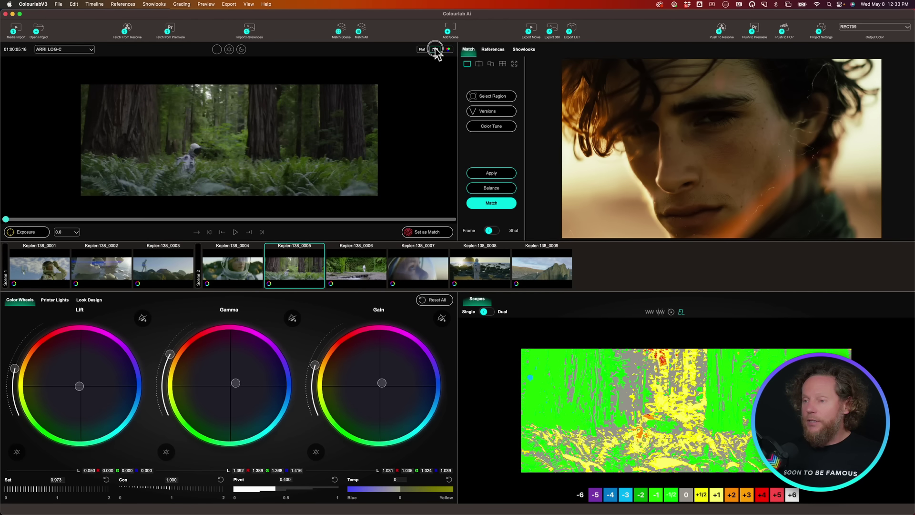
click(435, 49)
Step: Examine balanced clips Kepler-138_0006 to Kepler-138_0009, comparing the last two with their ungraded REC709 preview
key(Right)
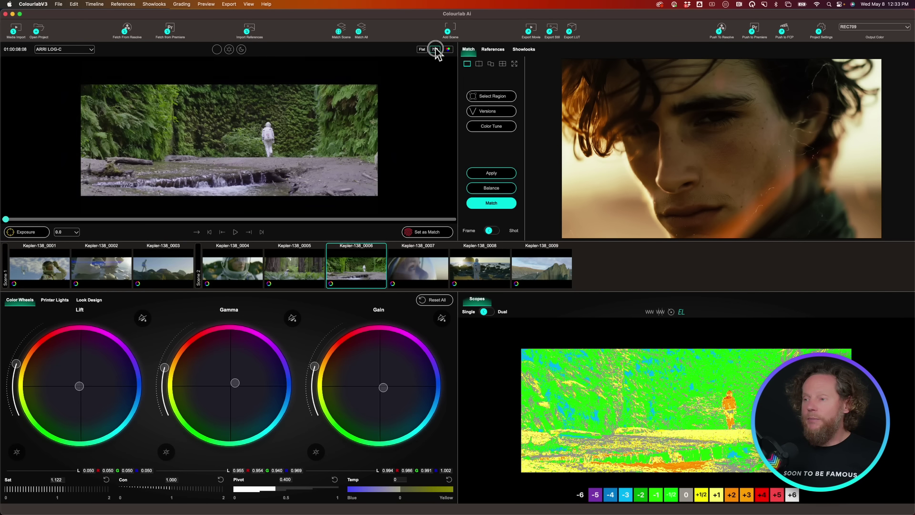
key(Right)
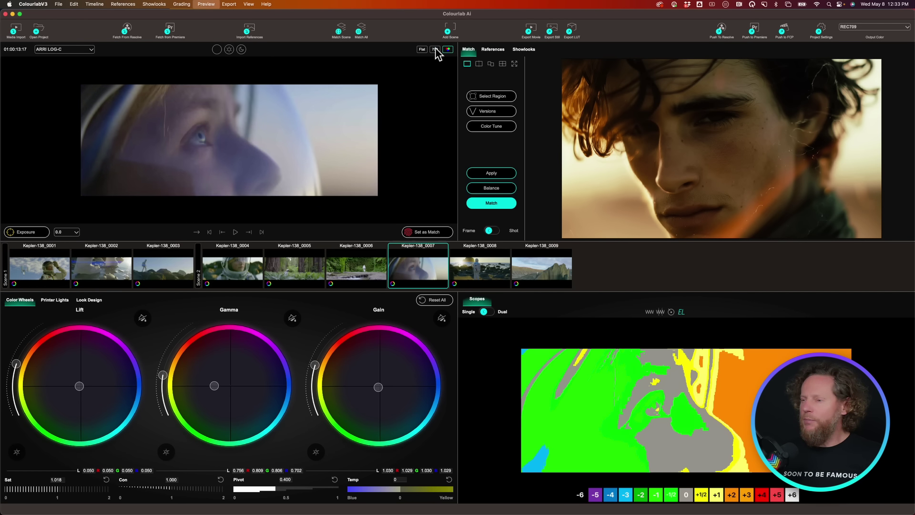
key(Down)
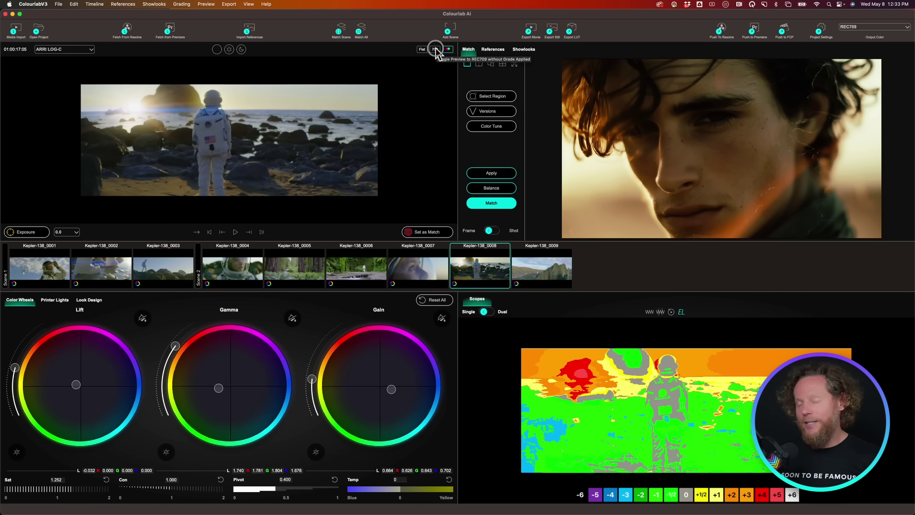
click(435, 50)
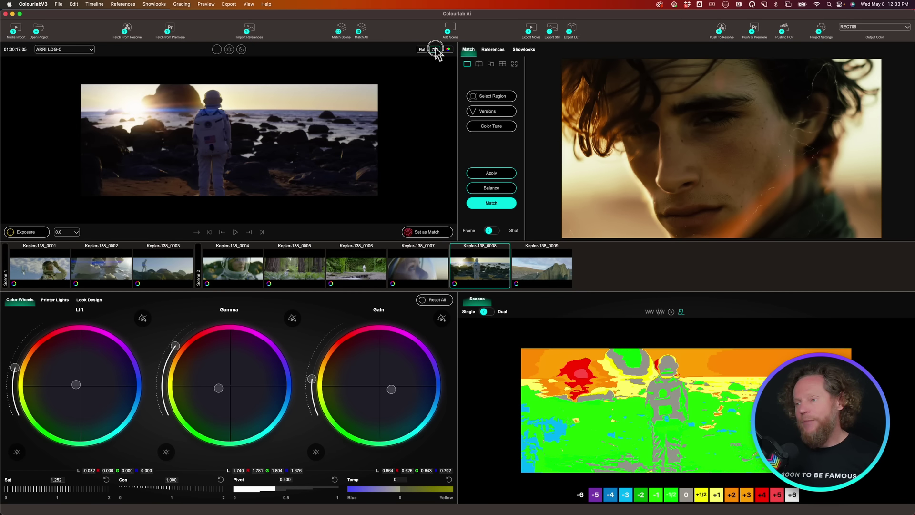
click(435, 50)
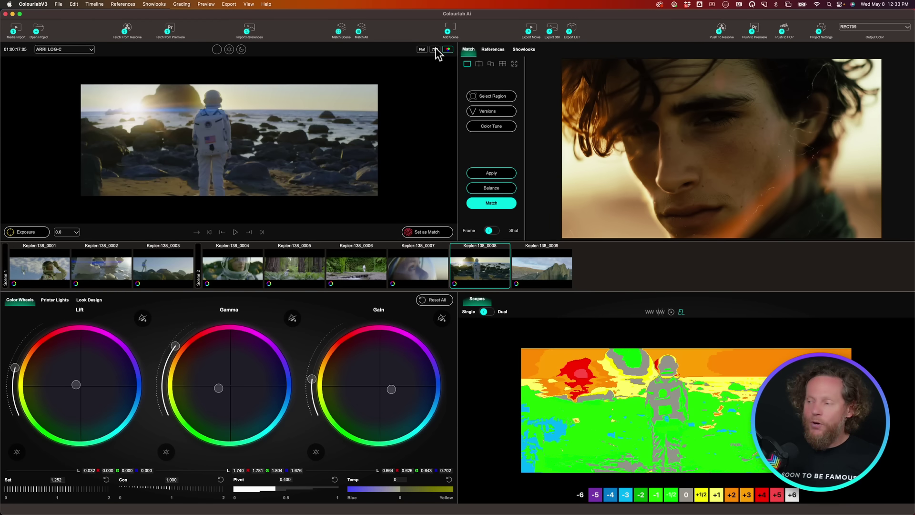
key(Down)
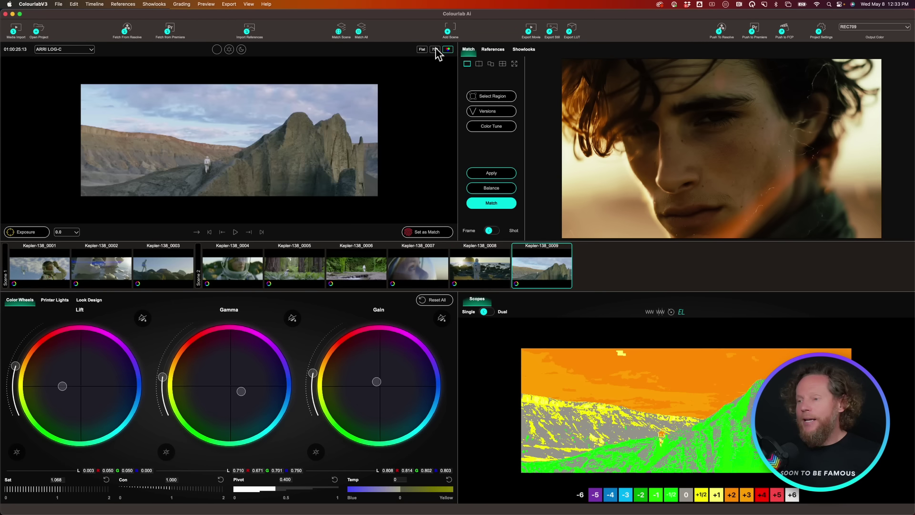
click(435, 50)
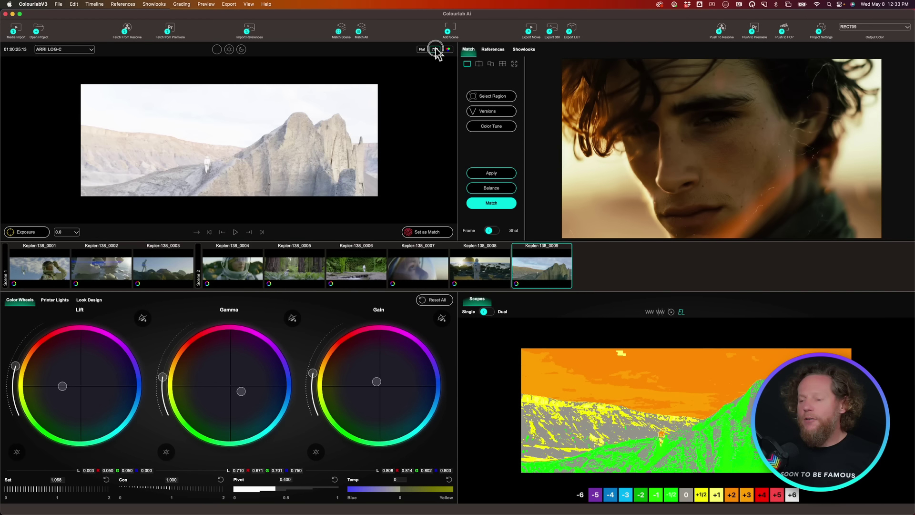
click(435, 50)
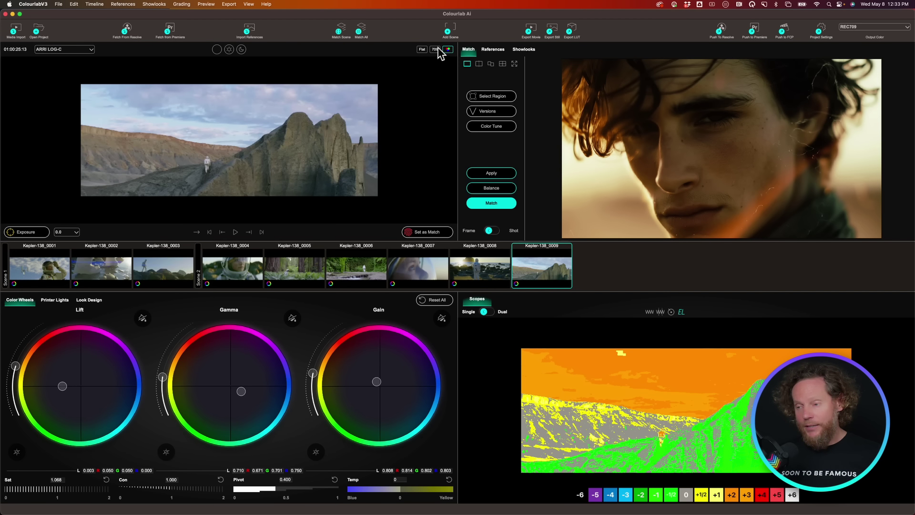
Step: Apply the Clean 2383 showlook from the Natural collection to clip Kepler-138_0001, and extend it to all clips
click(36, 278)
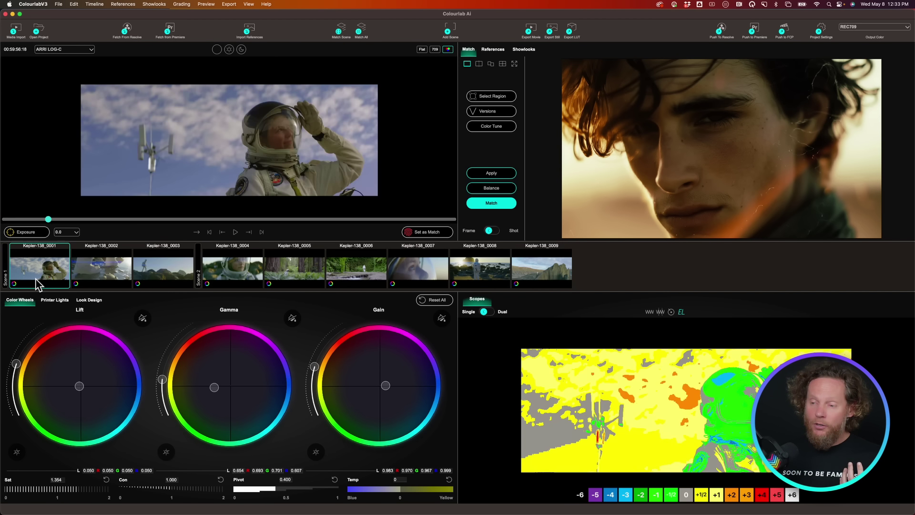
click(526, 52)
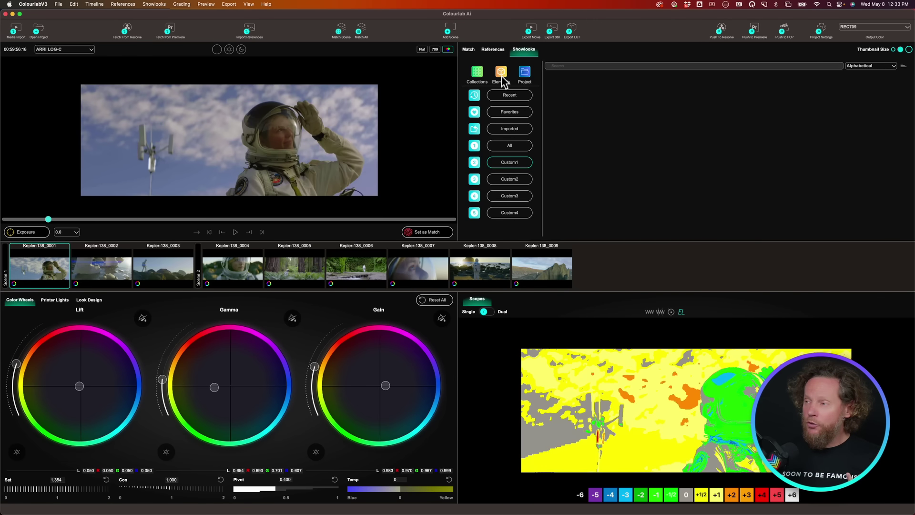
click(477, 73)
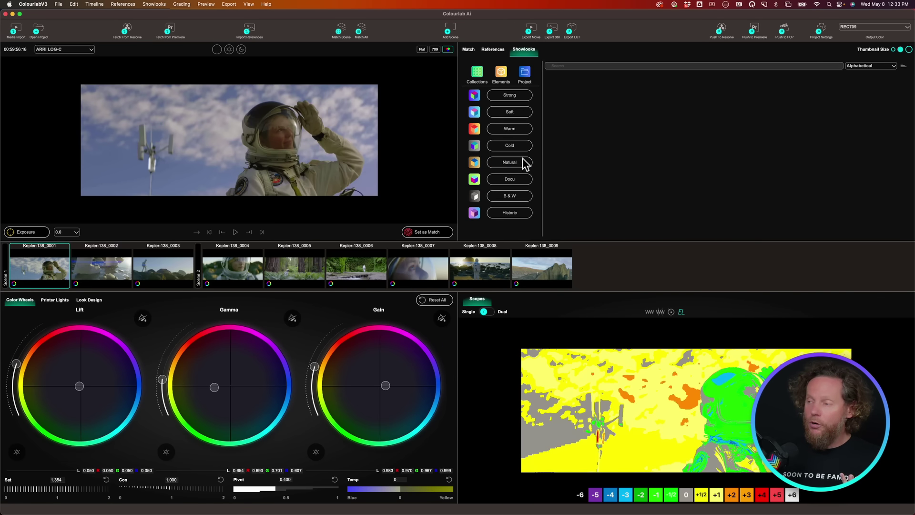
click(510, 162)
click(576, 109)
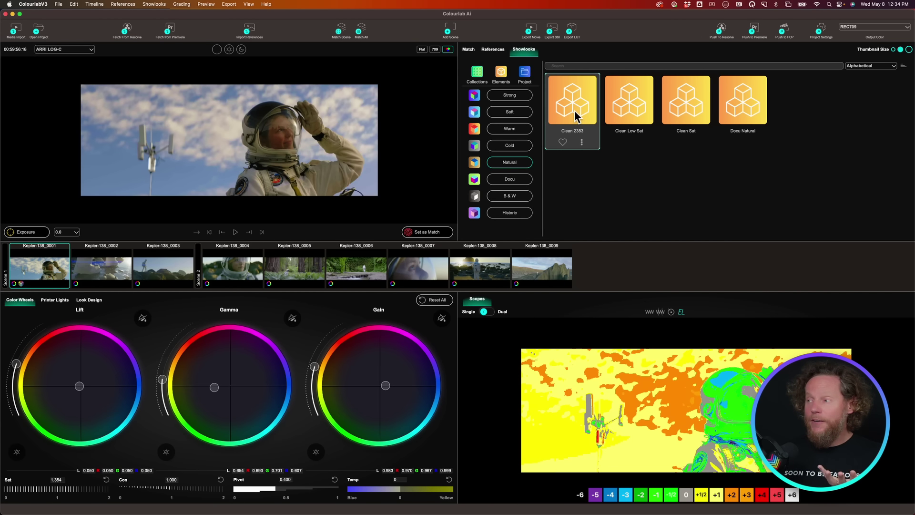
right_click(577, 116)
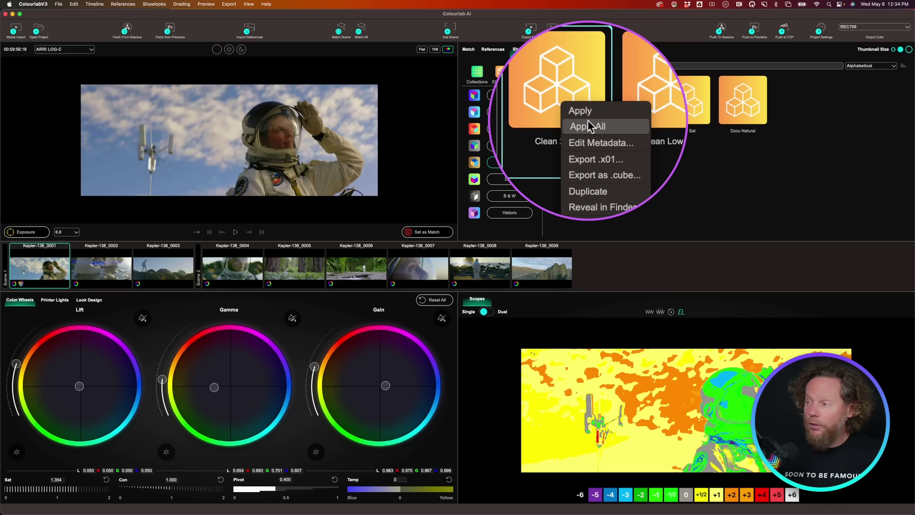
click(590, 124)
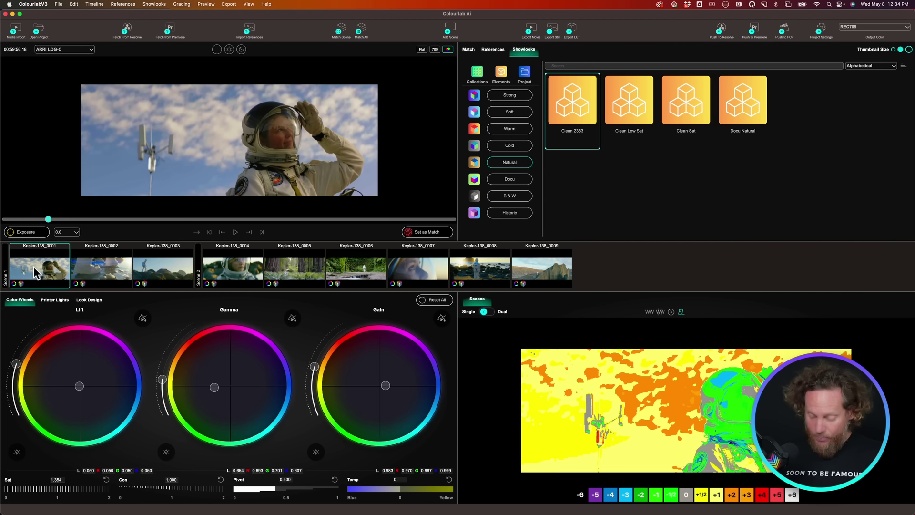
Step: Step forward through the timeline to Kepler-138_0009 and back to examine the Clean 2383 showlook on the balanced clips
key(Right)
key(Right)
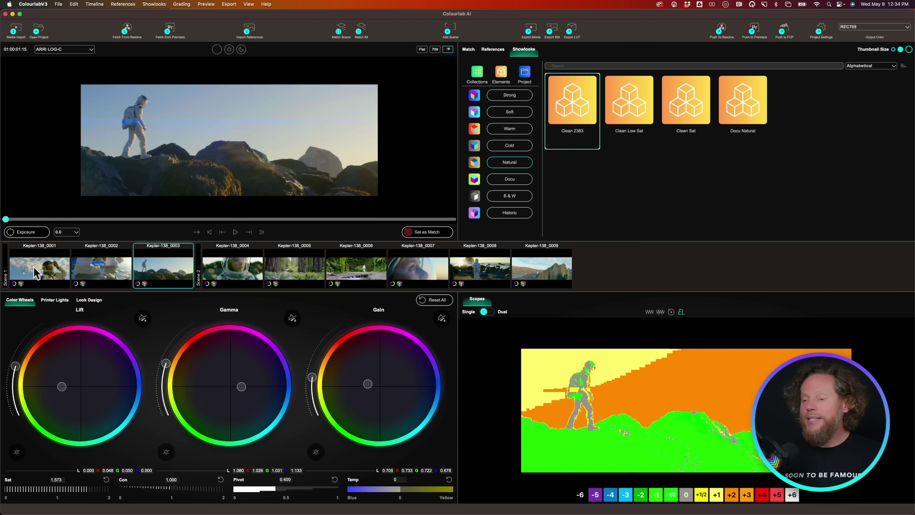
key(Right)
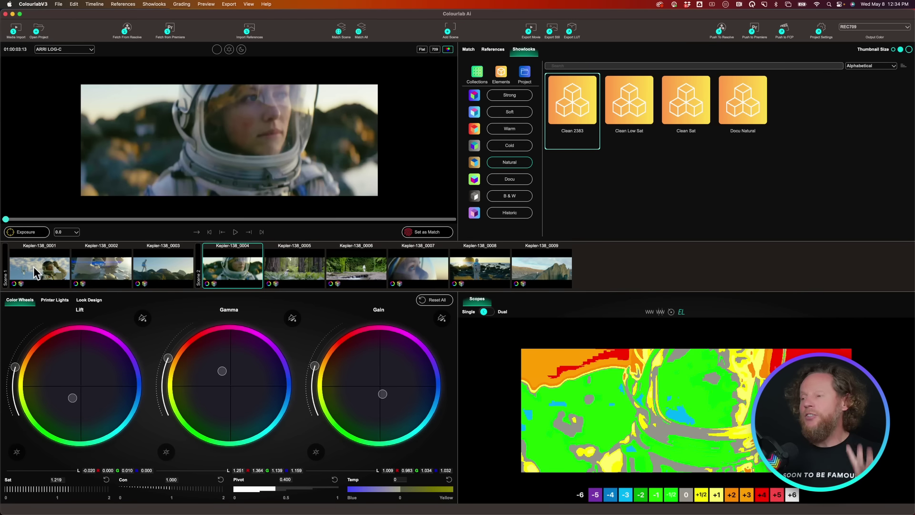
click(434, 50)
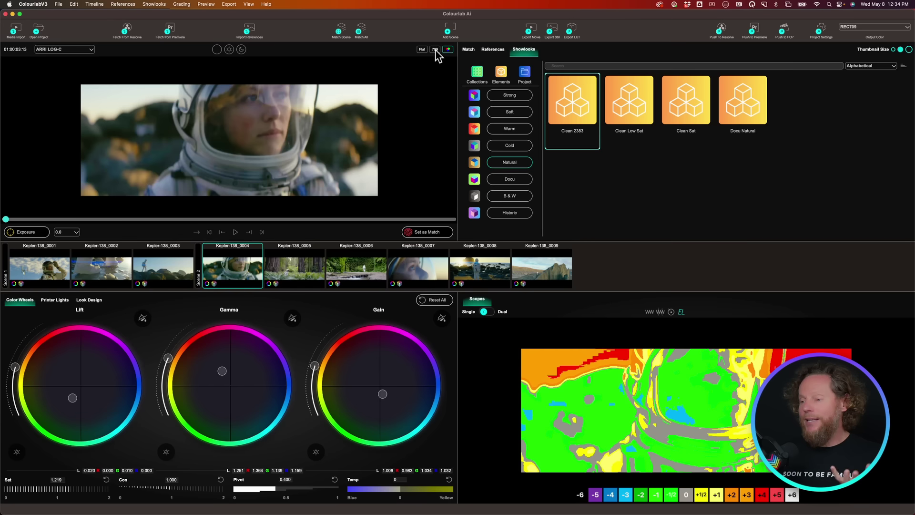
key(Down)
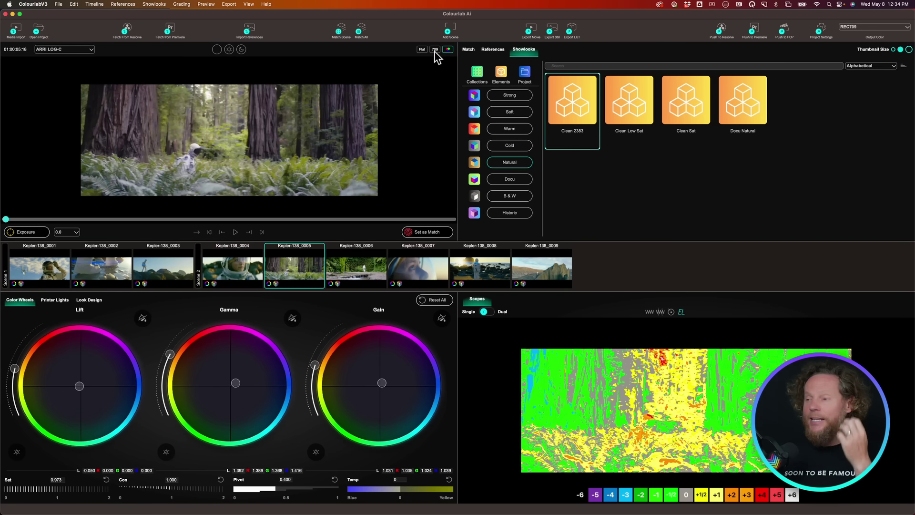
key(Down)
key(Down)
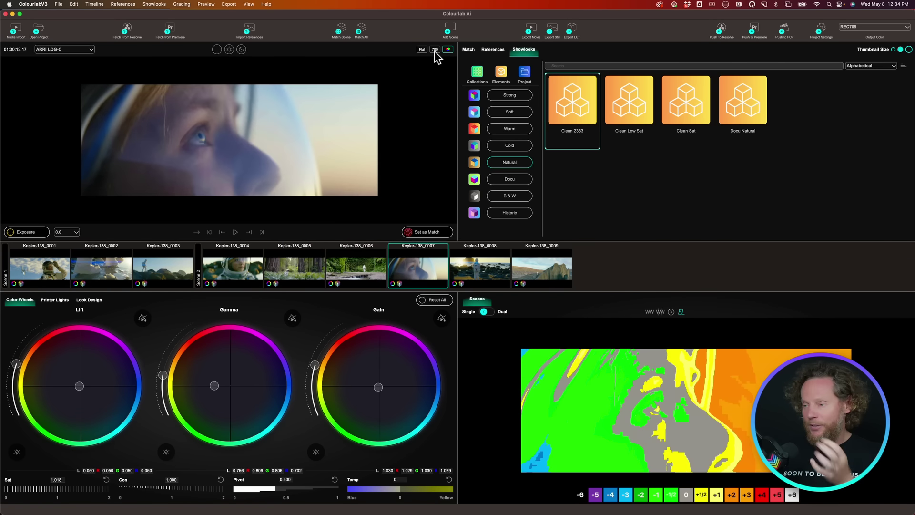
key(Down)
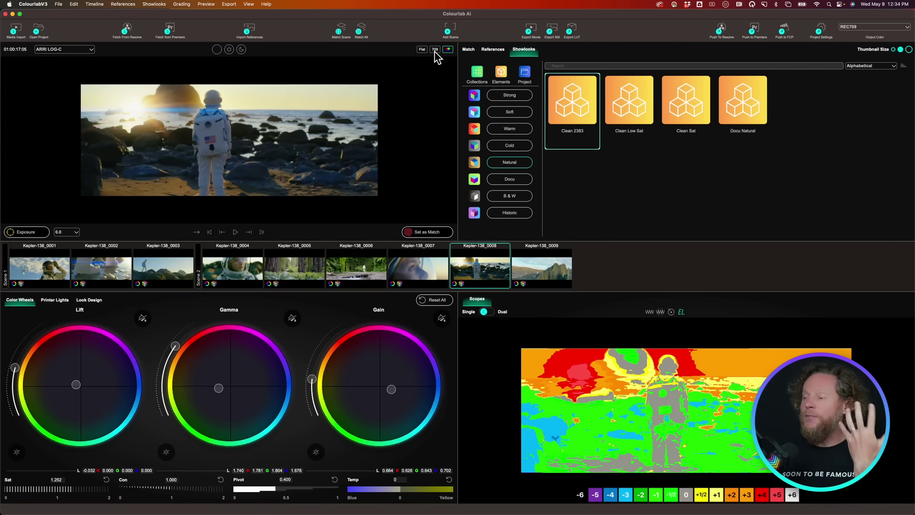
key(Down)
key(Up)
key(Up)
key(Up)
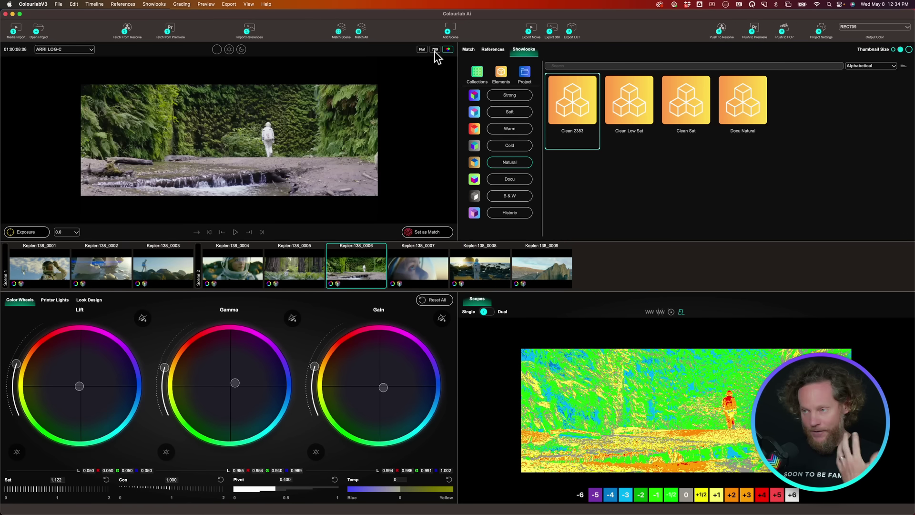
key(Up)
key(Up)
key(Up)
key(Up)
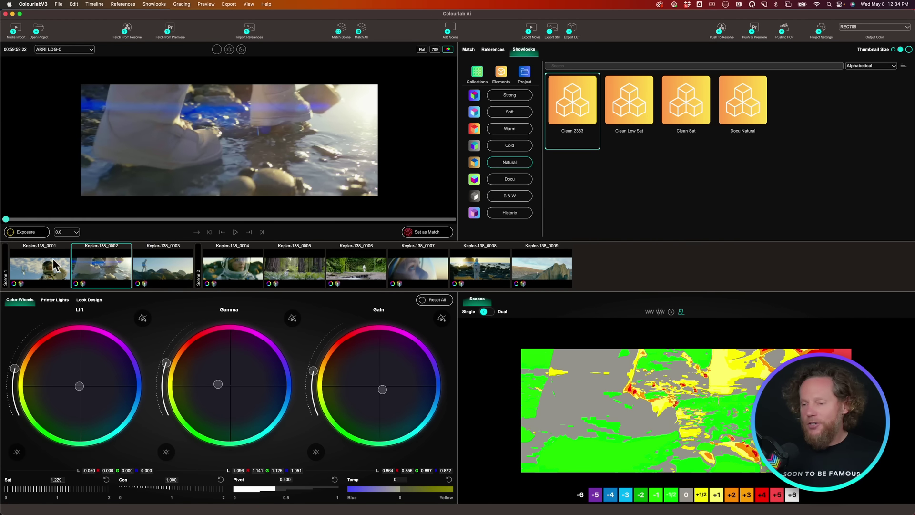
Step: Reset the grading and showlook on all clips from Kepler-138_0001 through Kepler-138_0009
click(32, 260)
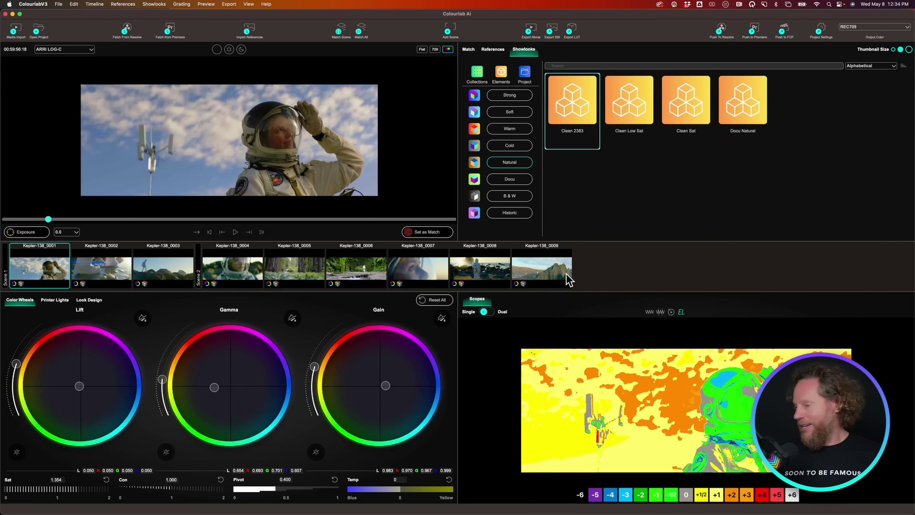
shift+click(546, 271)
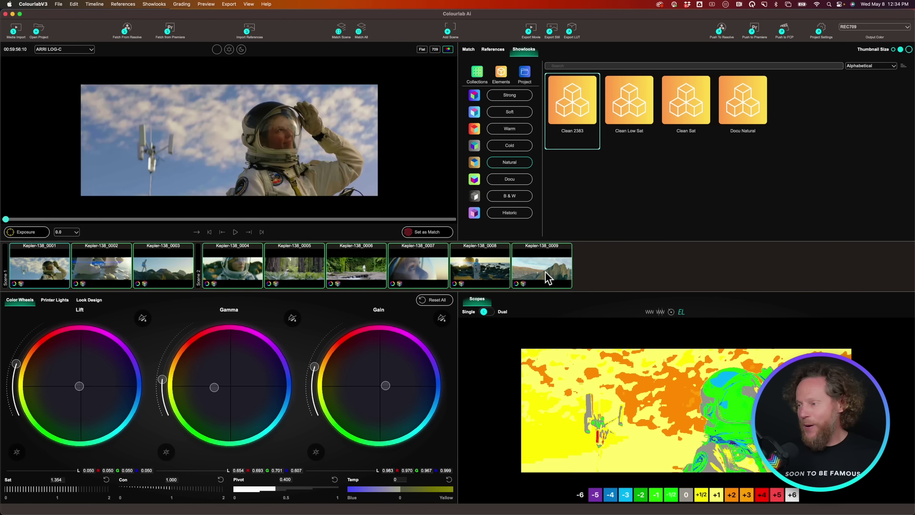
click(437, 300)
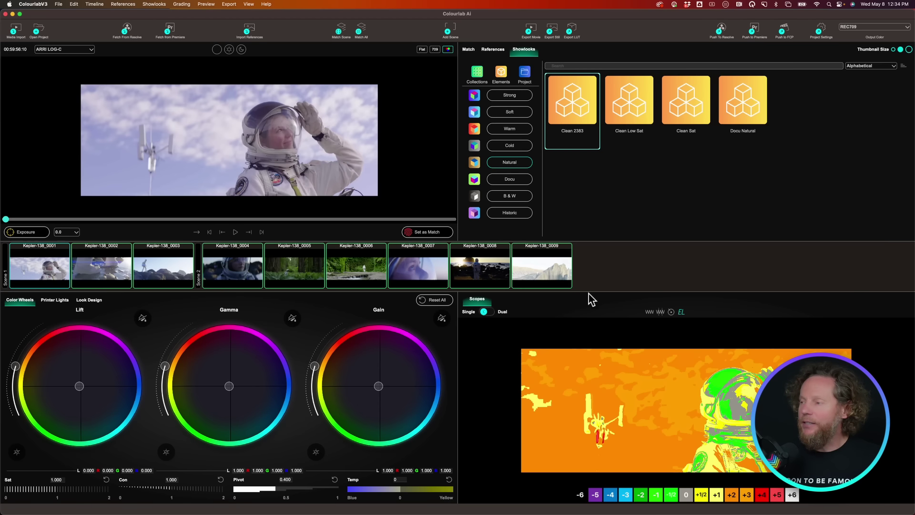
Step: Browse the Desert, Urban, Ocean and Sunset scene references in the reference library
click(487, 51)
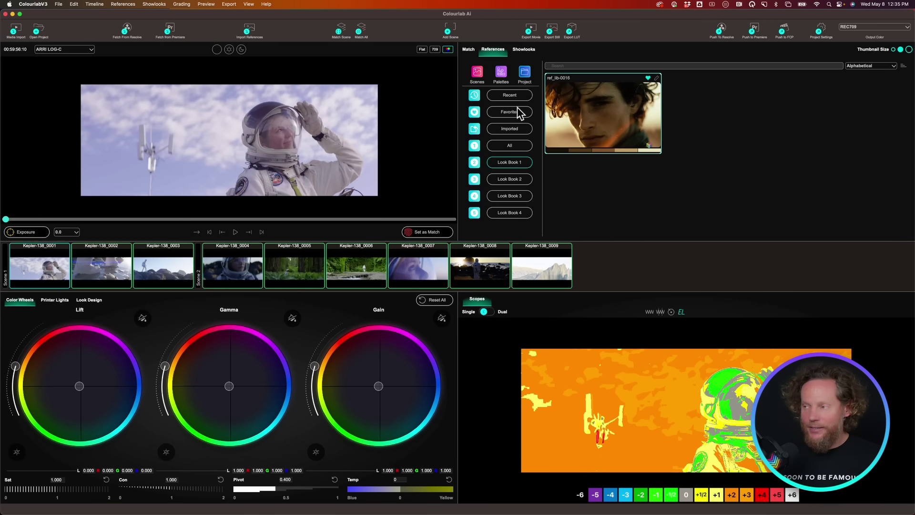
click(475, 74)
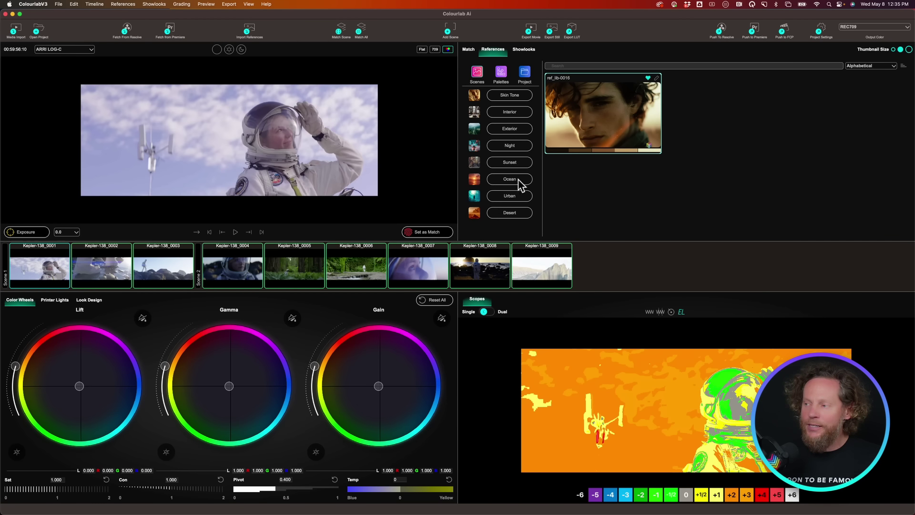
click(512, 214)
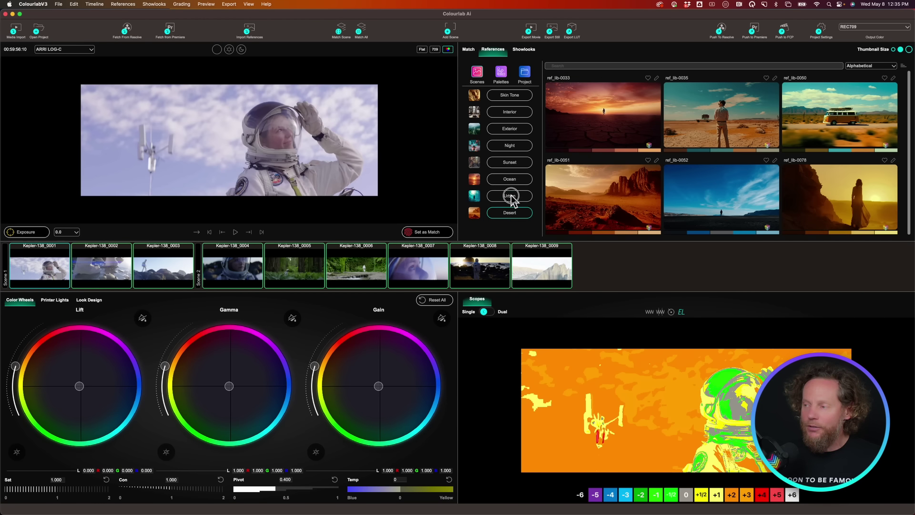
click(513, 198)
click(516, 182)
click(510, 164)
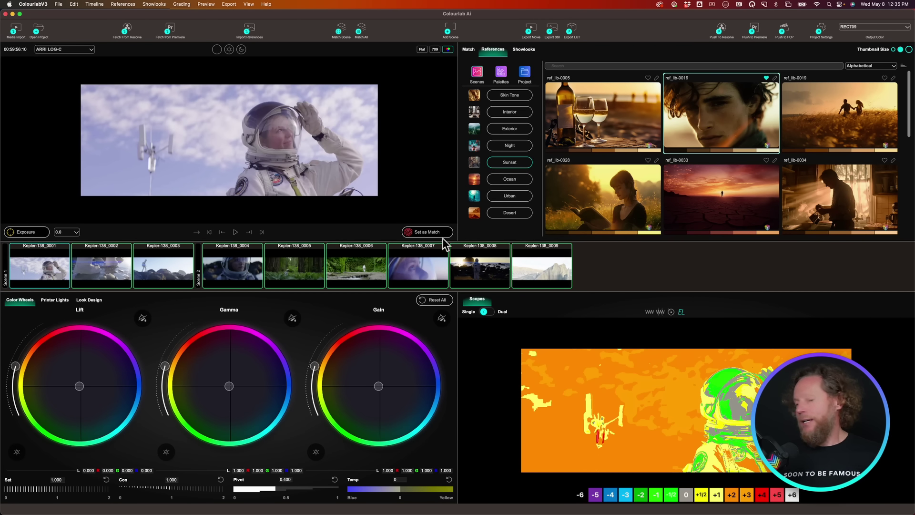
Step: Match clips Kepler-138_0001 through Kepler-138_0003 to the teal gym reference from the Blue palette and review the matched clips
click(46, 272)
click(79, 275)
click(150, 277)
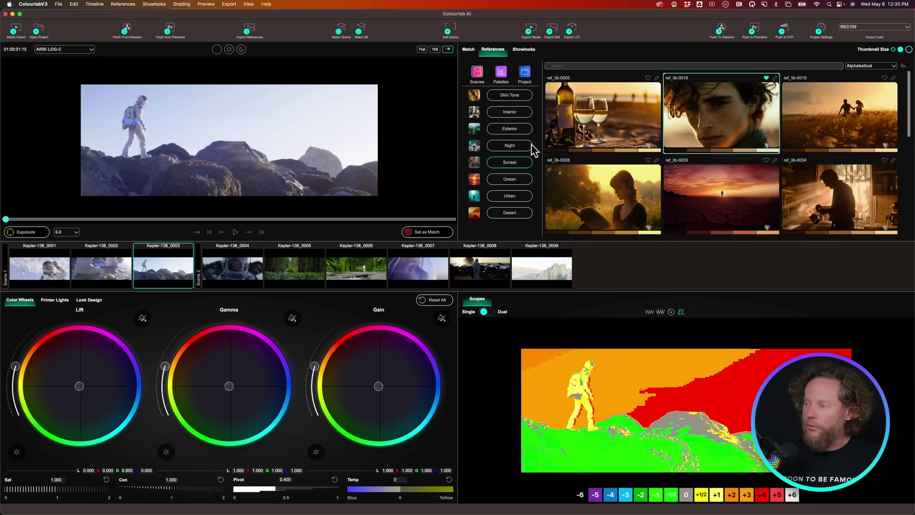
click(501, 72)
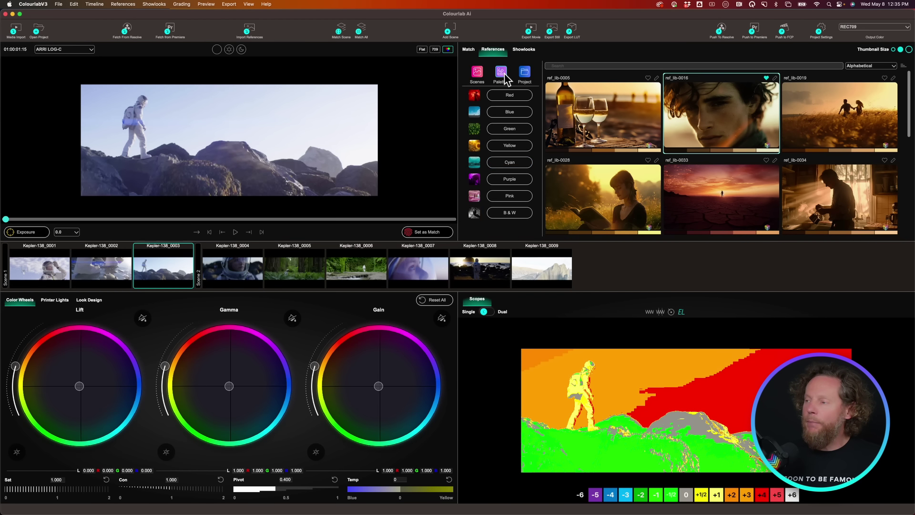
click(524, 115)
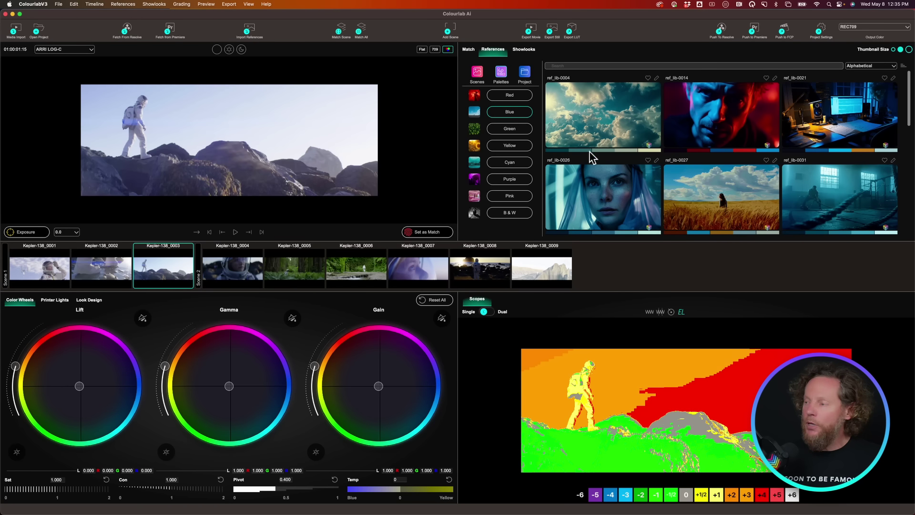
double_click(844, 228)
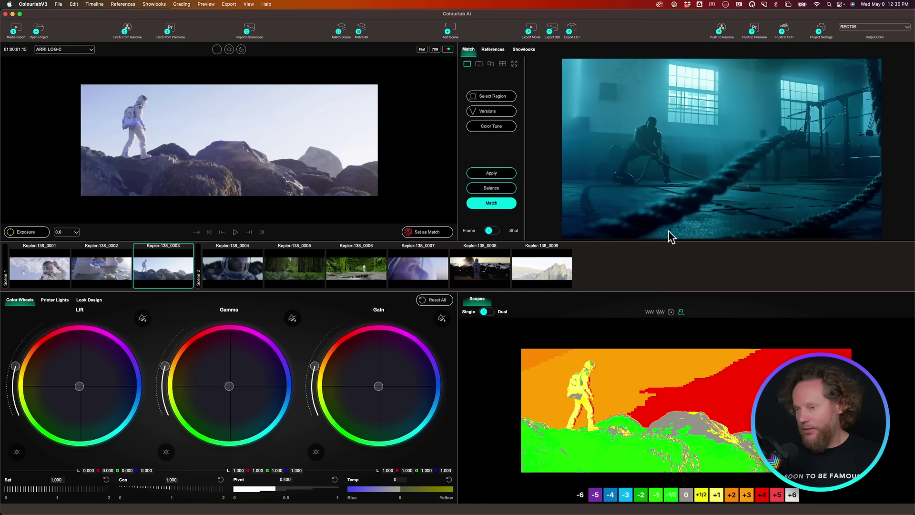
shift+click(29, 275)
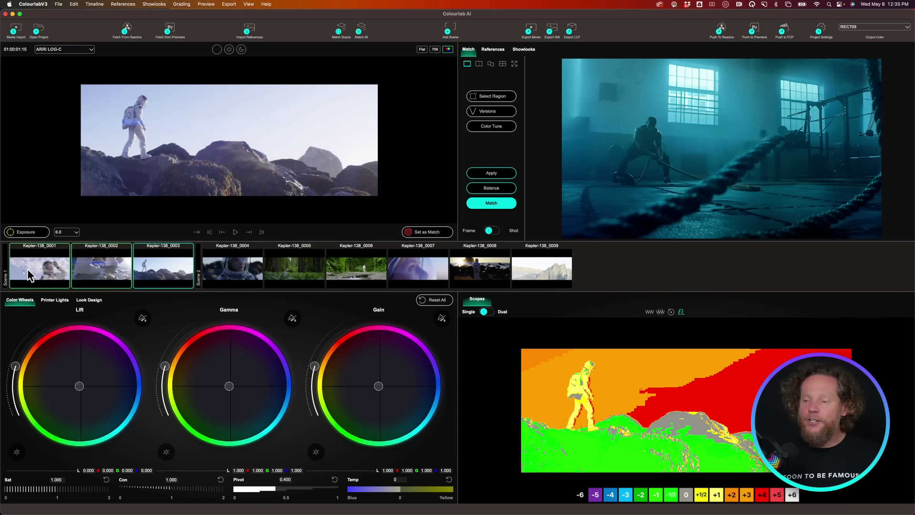
click(498, 208)
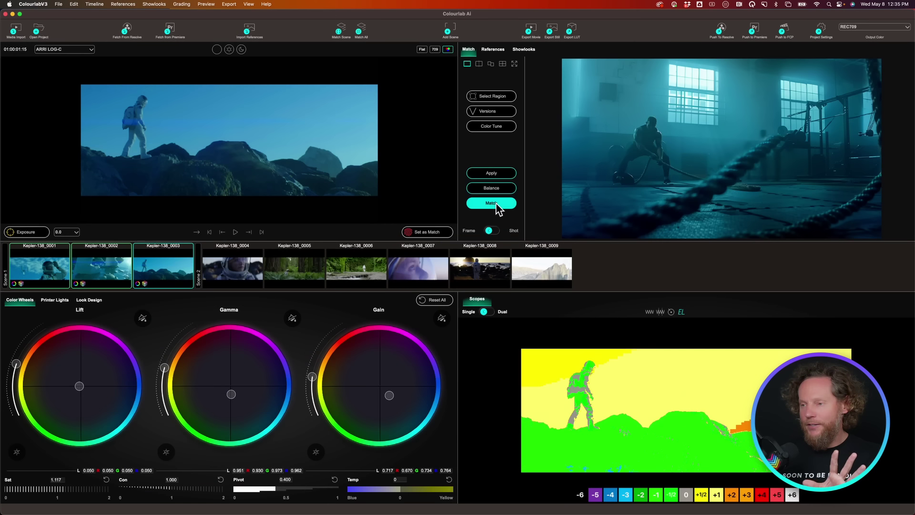
click(50, 286)
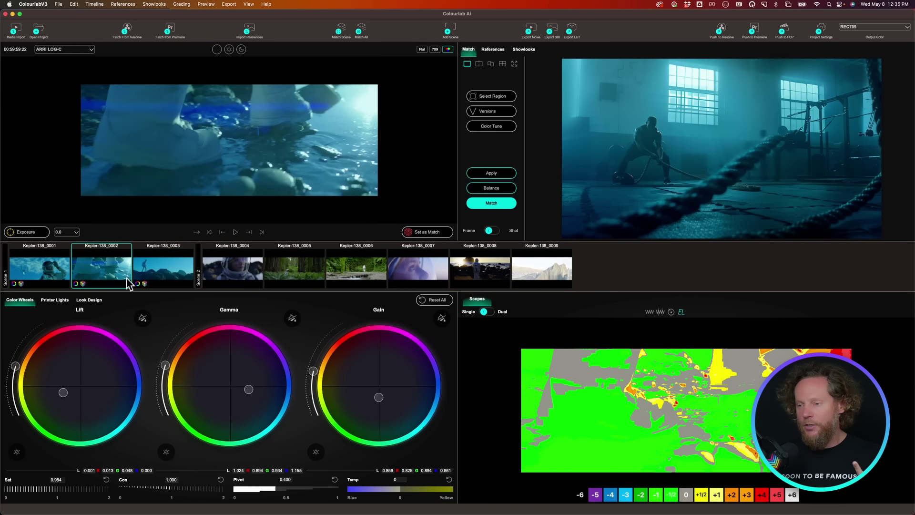
click(154, 276)
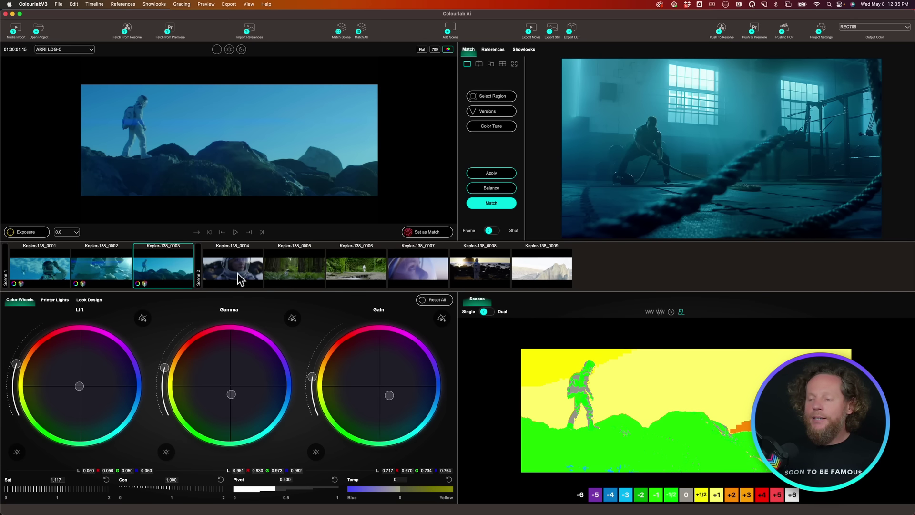
Step: Match clips Kepler-138_0005 and Kepler-138_0006 to the evergreen forest reference ref_lib-0022 from the Green palette
click(295, 274)
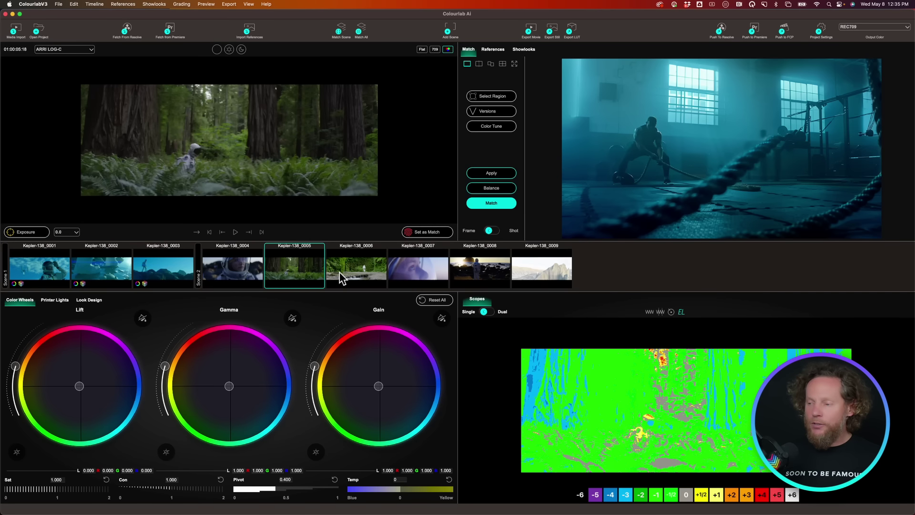
shift+click(355, 273)
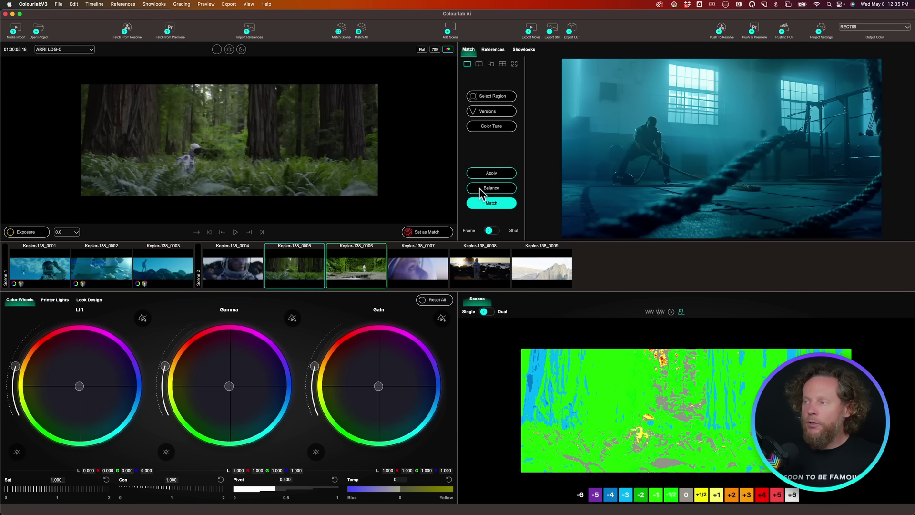
click(493, 52)
click(509, 129)
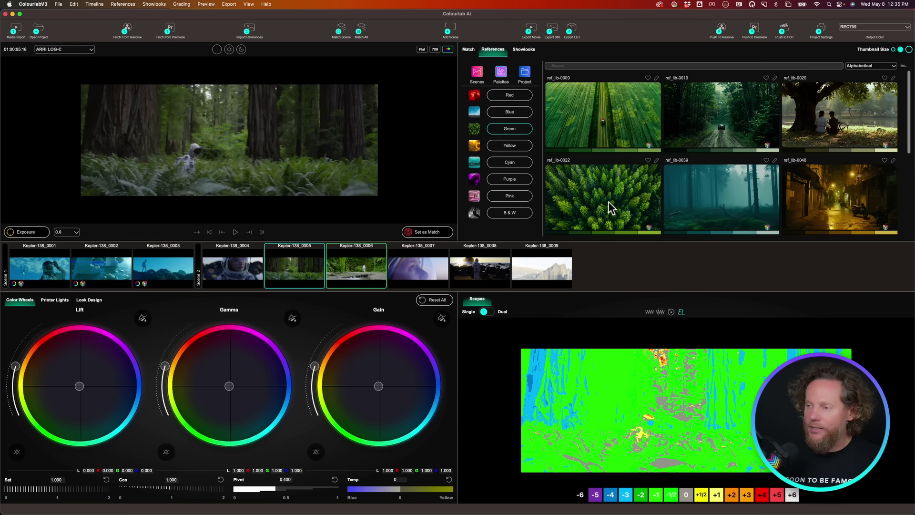
double_click(607, 201)
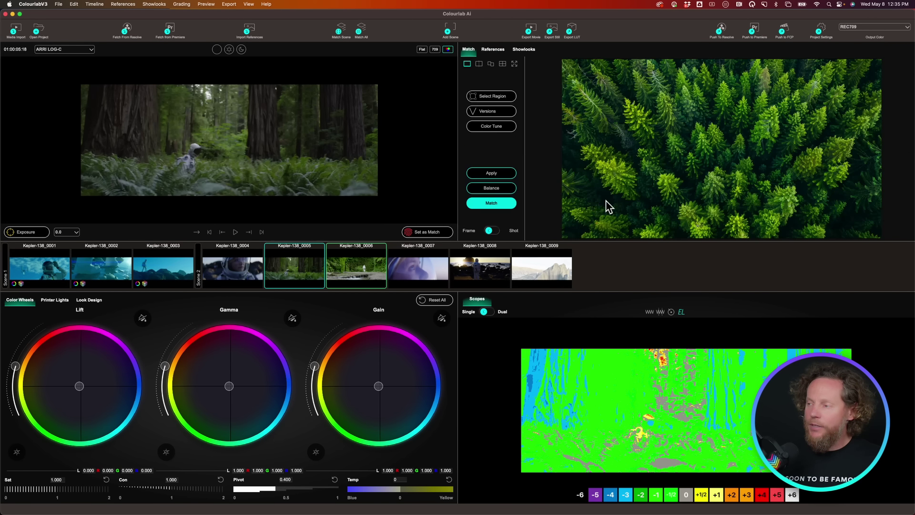
click(493, 205)
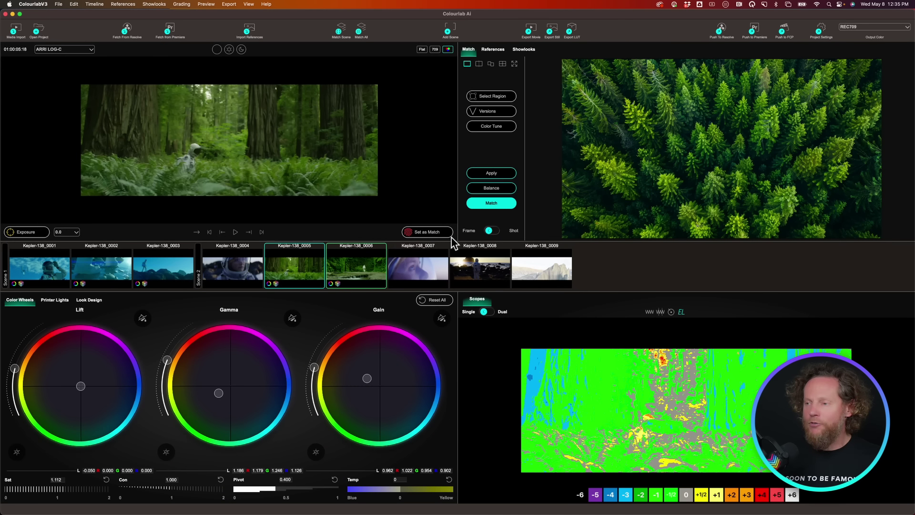
Step: Match clips Kepler-138_0004, 0007, 0008 and 0009 to ref_lib-0057, the Sunset scene reference of a woman in a field
click(230, 272)
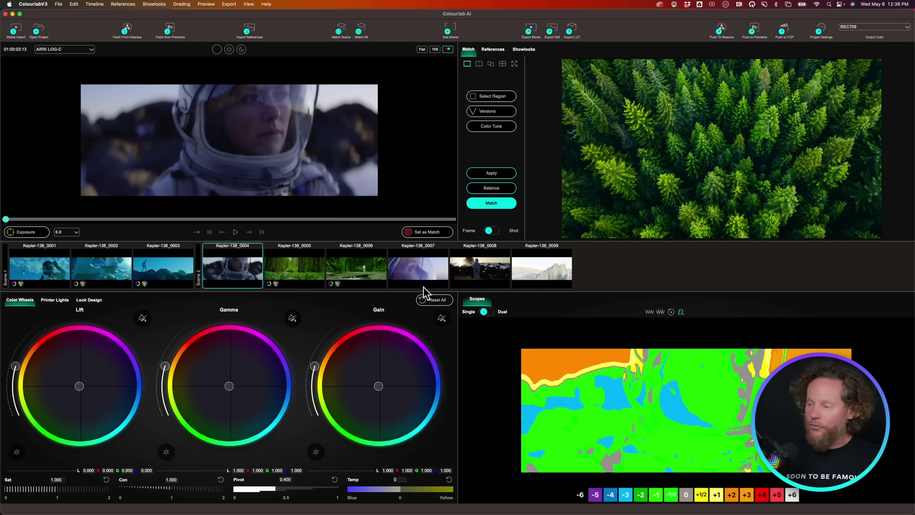
super+click(419, 271)
super+click(469, 276)
super+click(535, 282)
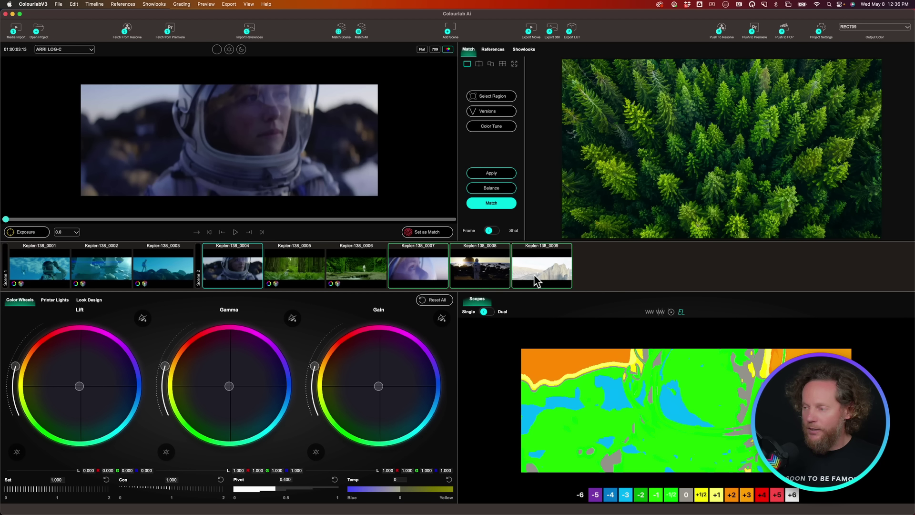
click(497, 50)
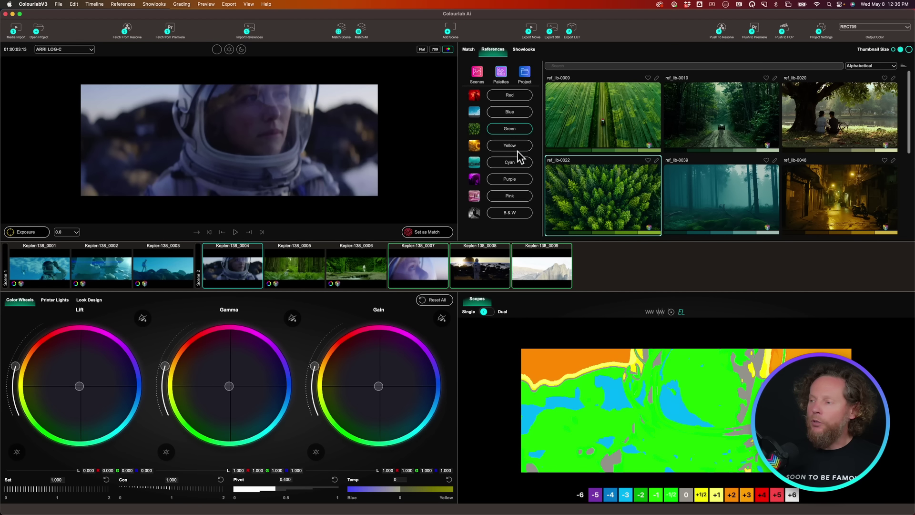
click(477, 74)
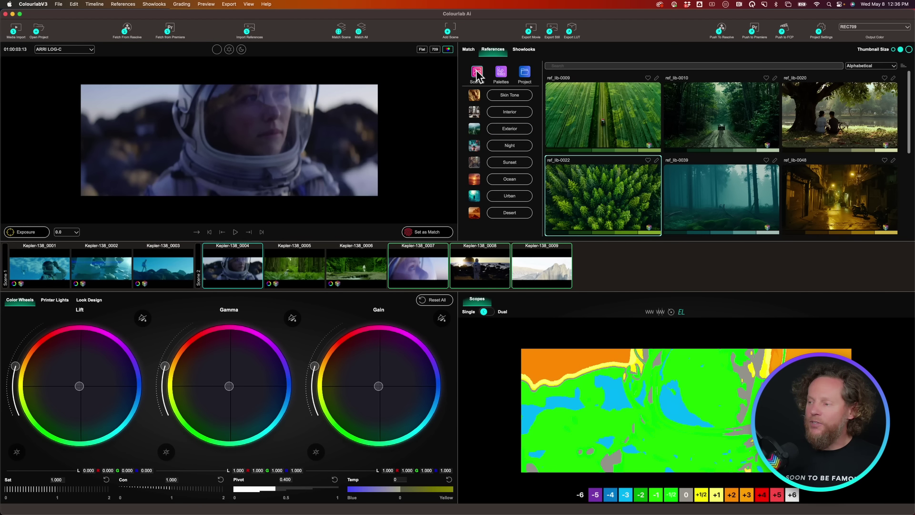
click(510, 165)
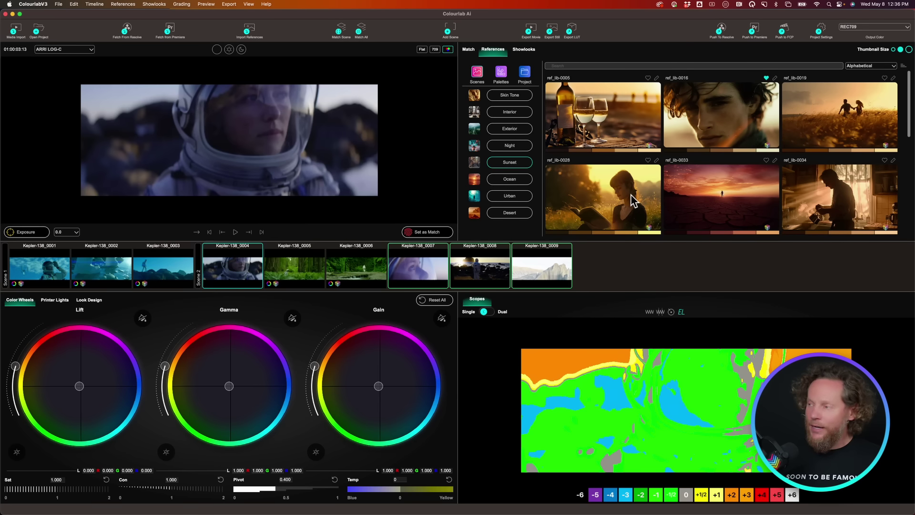
scroll(633, 190, down, 5)
scroll(634, 190, down, 3)
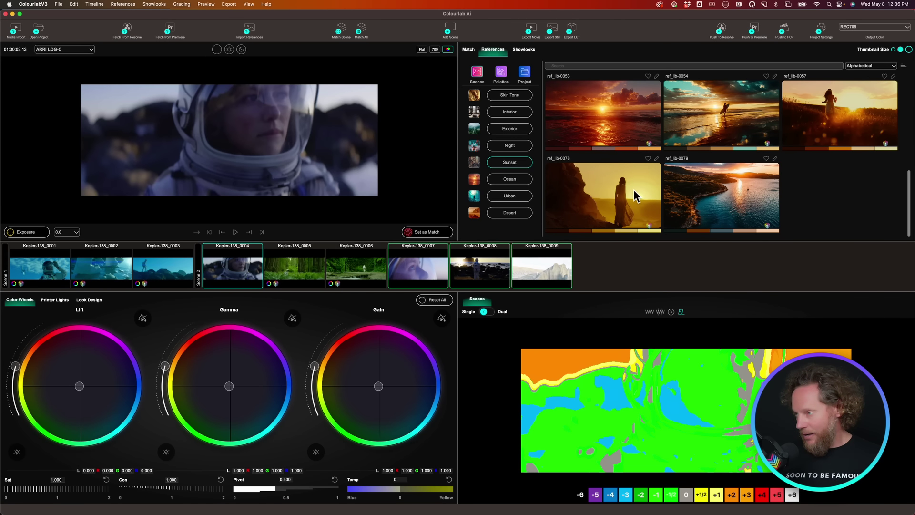
double_click(822, 127)
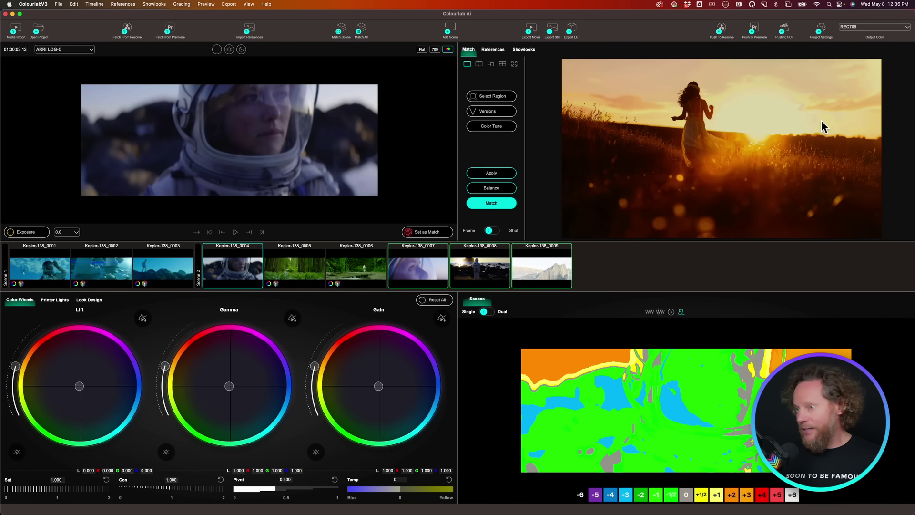
click(497, 203)
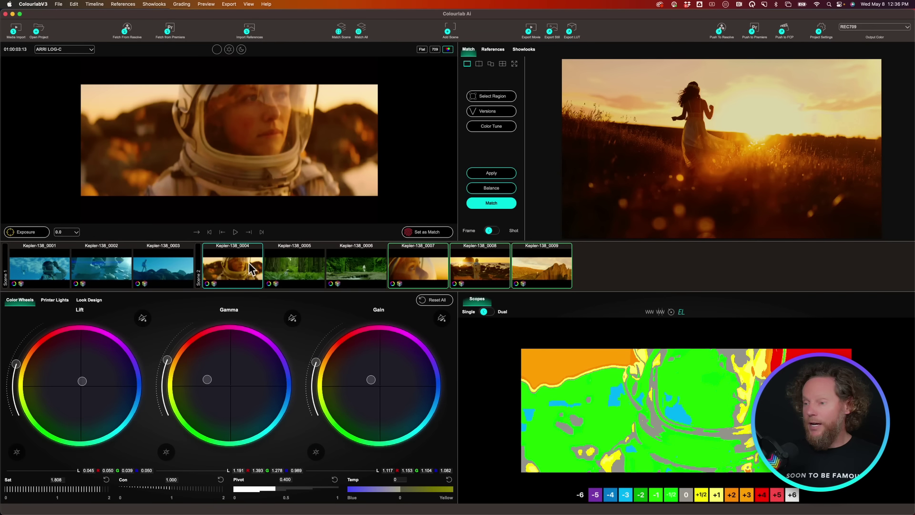
Step: Examine the sunset match on clips Kepler-138_0007, Kepler-138_0008 and Kepler-138_0009
click(424, 274)
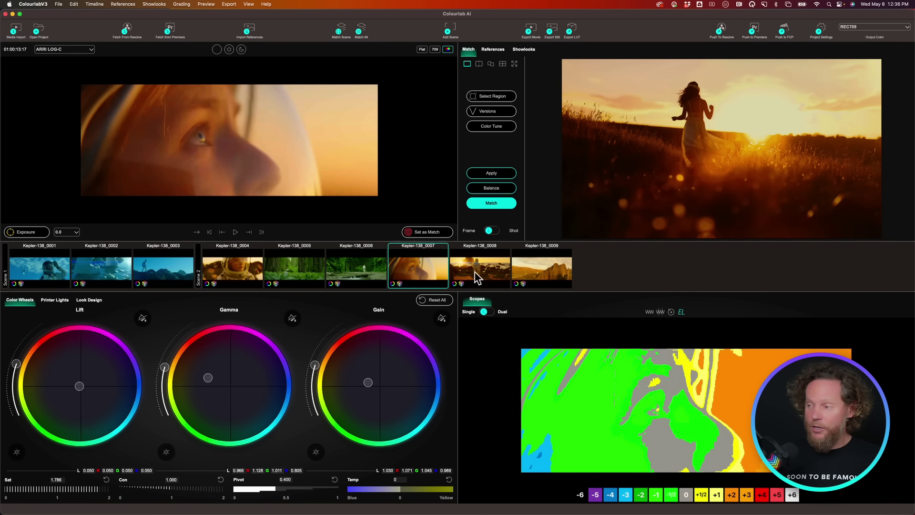
click(489, 276)
click(534, 277)
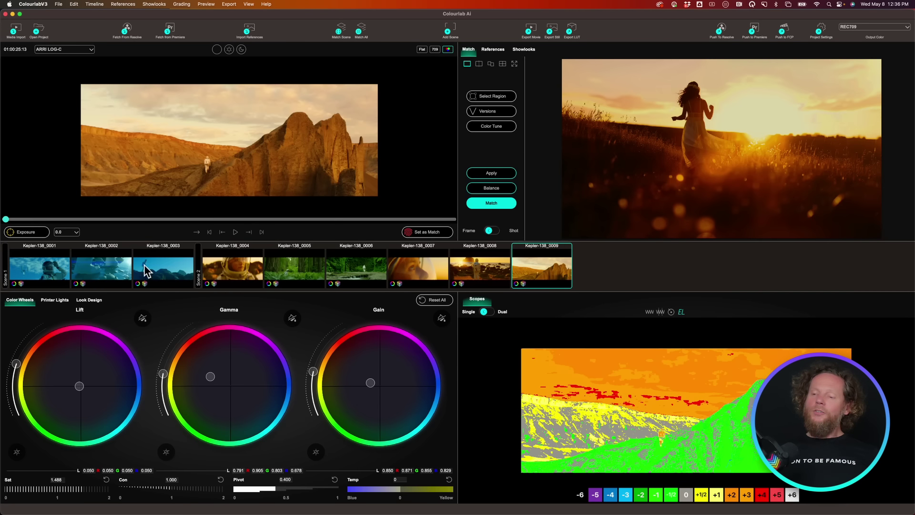
Step: Step through the timeline from Kepler-138_0001 to Kepler-138_0009 to compare the blue, green and sunset matches
click(47, 283)
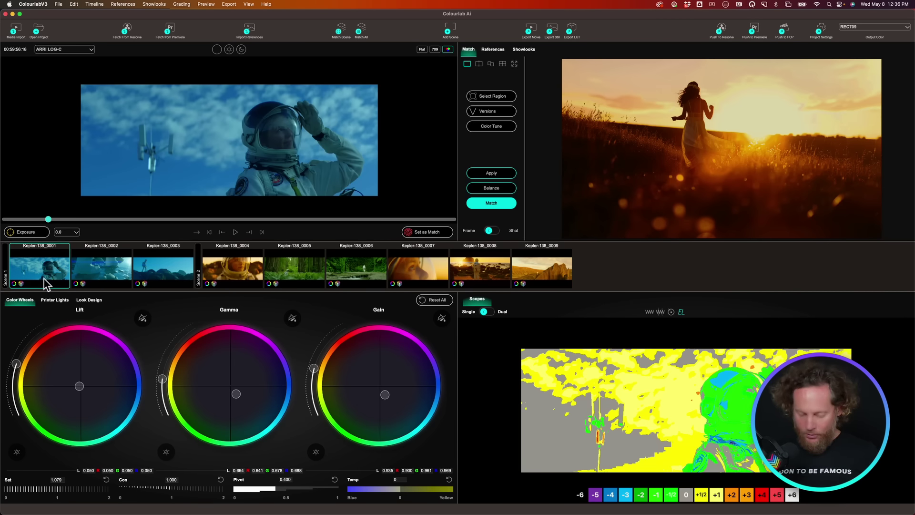
key(Down)
key(Down)
key(Down)
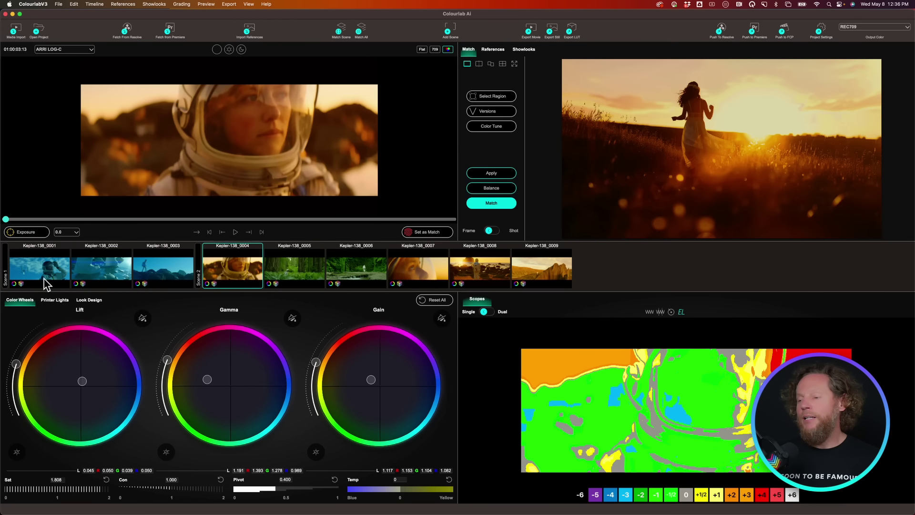
key(Down)
key(Down)
key(Down)
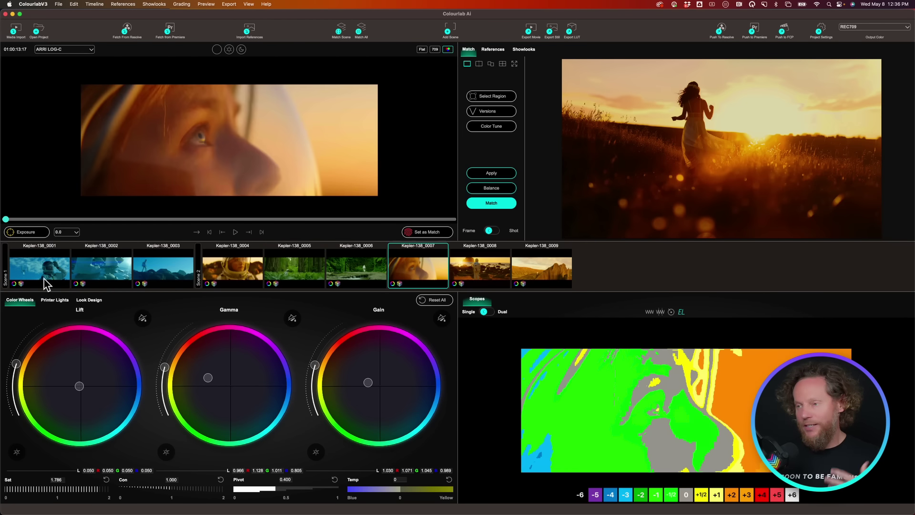
key(Down)
key(Down)
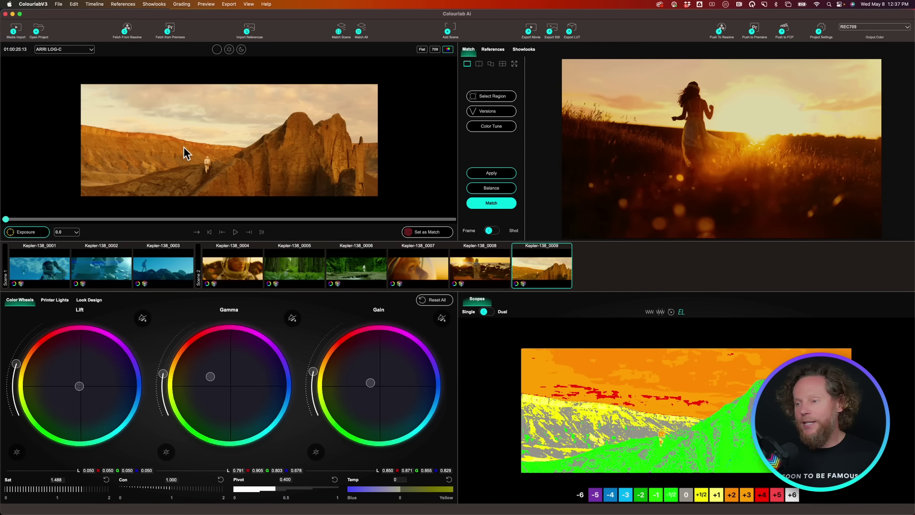
Step: Adjust the exposure of Kepler-138_0009 and Kepler-138_0008 with the Exposure tool by marking a region around the astronaut in each clip
drag(192, 150, 233, 184)
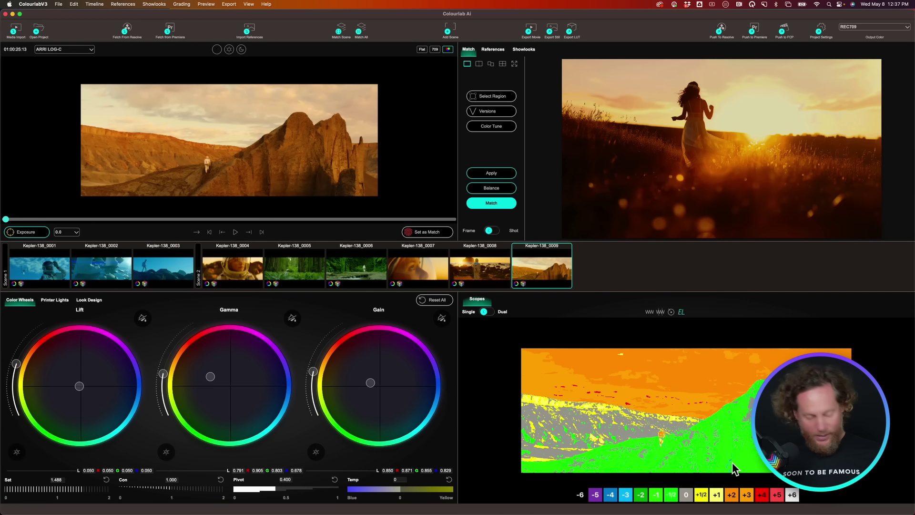
mouse_move(675, 445)
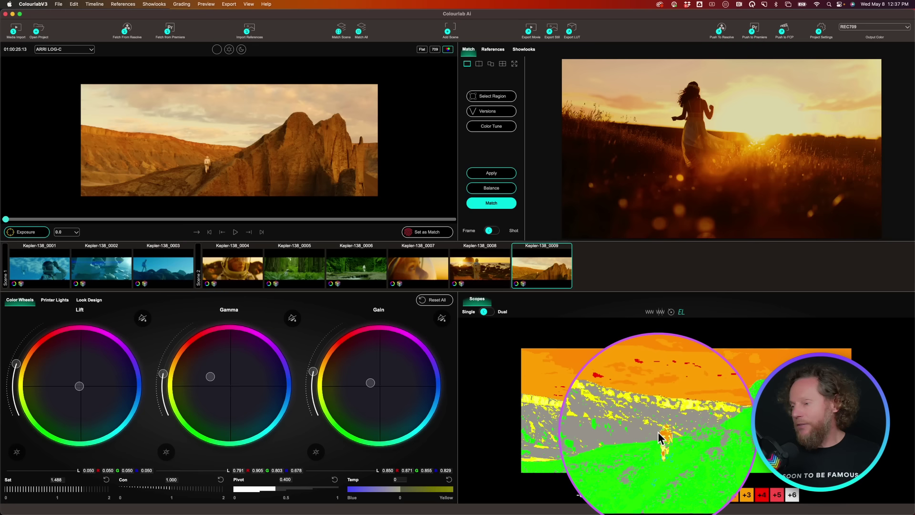
click(479, 269)
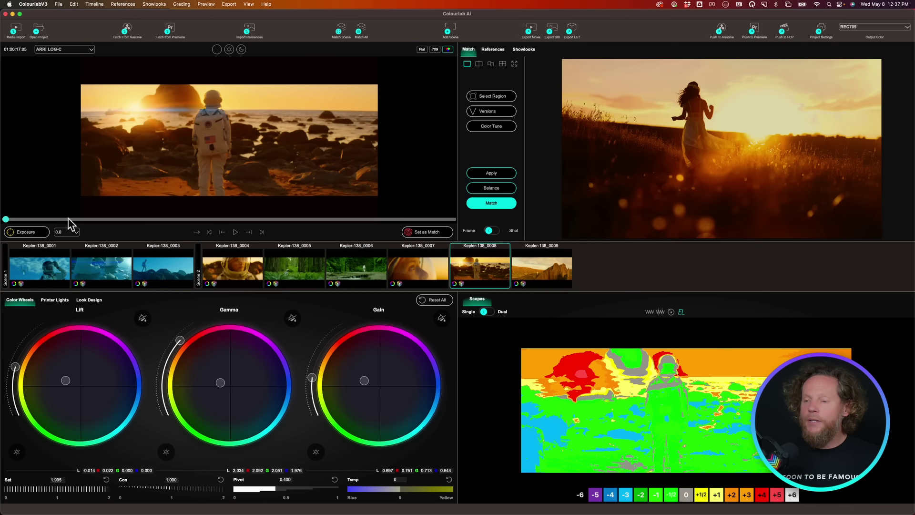
click(27, 232)
drag(184, 98, 235, 176)
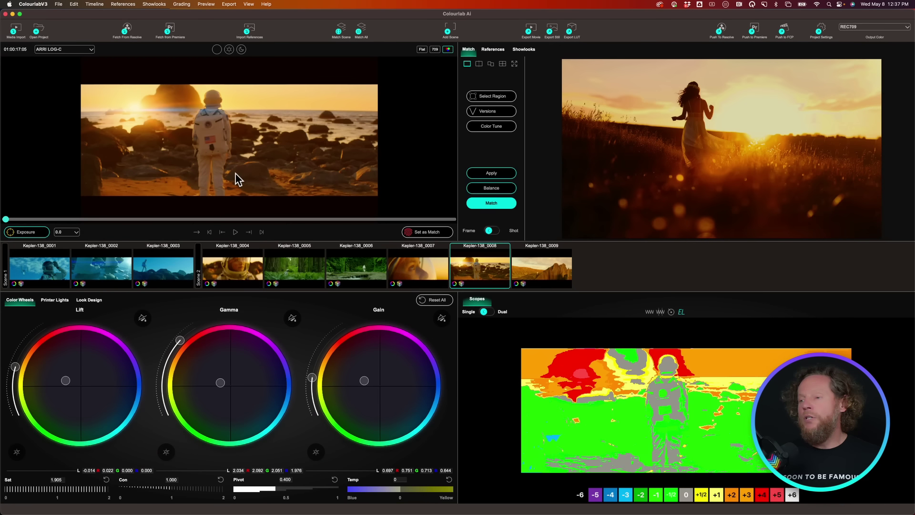
Step: Adjust the exposure of Kepler-138_0006, Kepler-138_0005 and Kepler-138_0004 by marking a region around the astronaut in each clip
click(358, 274)
drag(252, 108, 296, 177)
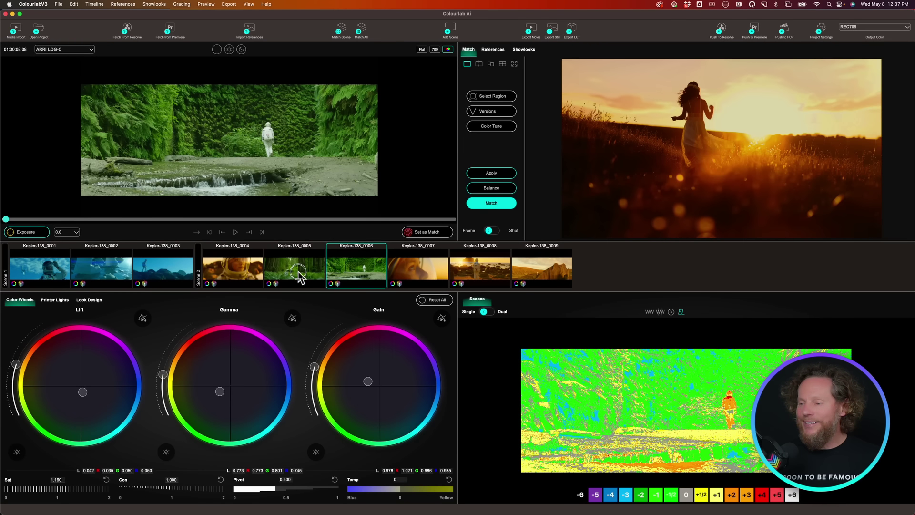
click(298, 275)
drag(171, 130, 210, 172)
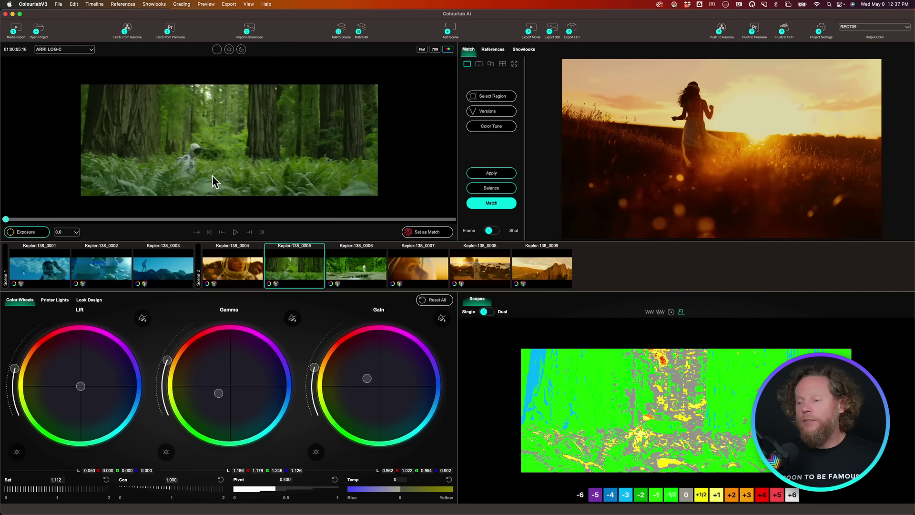
click(222, 271)
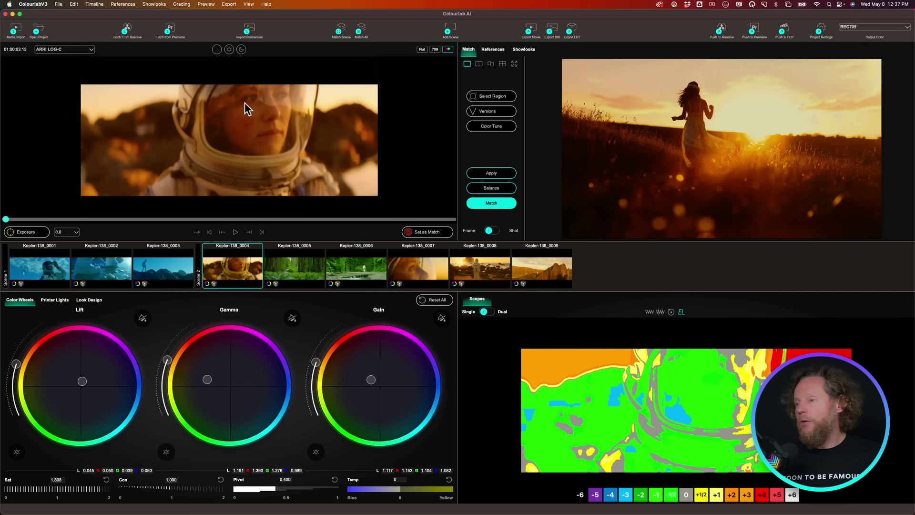
drag(240, 92, 287, 150)
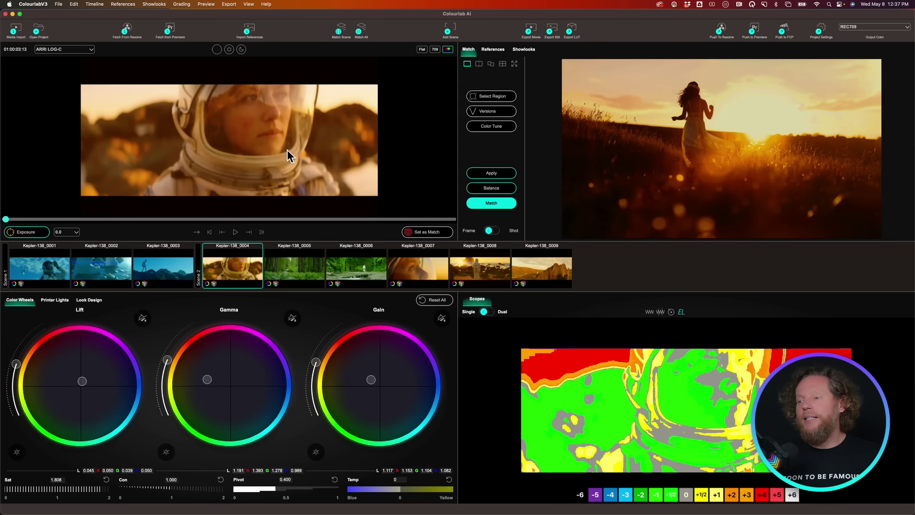
Step: Adjust the exposure of Kepler-138_0003, Kepler-138_0002 and Kepler-138_0001 by marking a region over the astronaut in each clip
click(165, 274)
drag(115, 87, 168, 164)
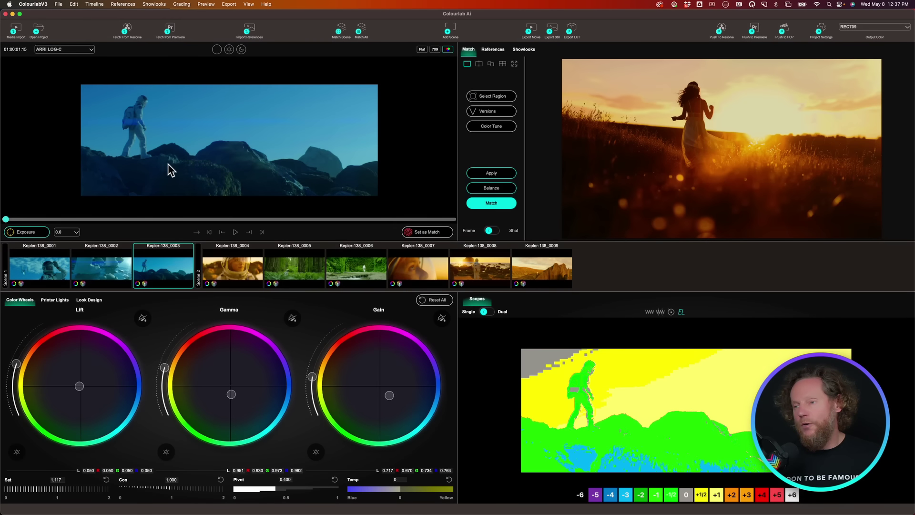
click(114, 268)
drag(116, 96, 171, 157)
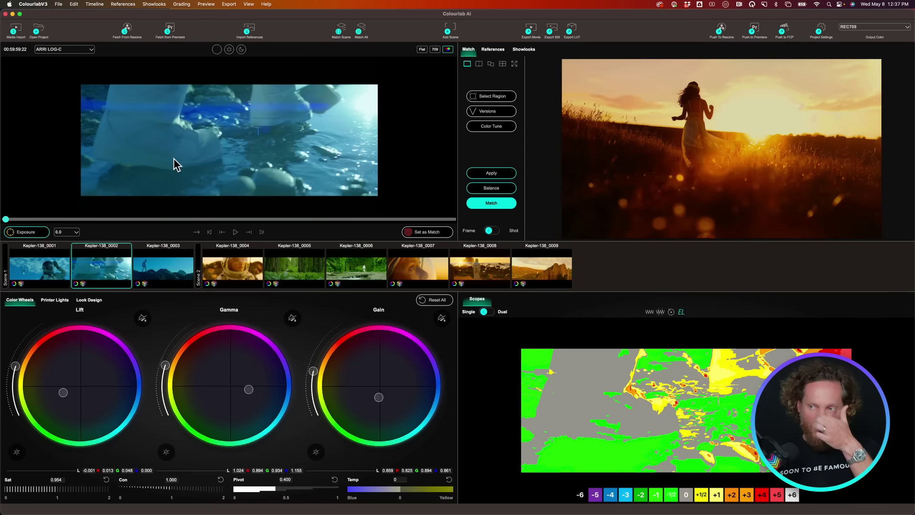
click(32, 275)
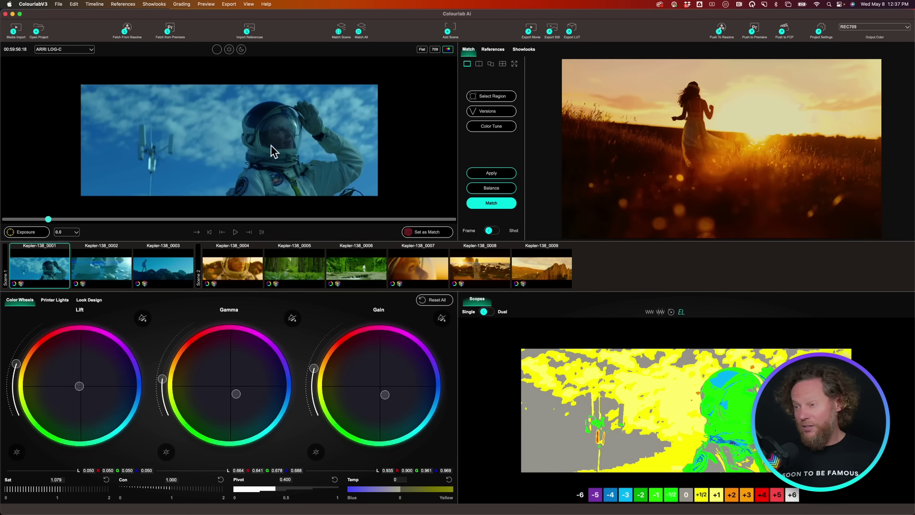
drag(240, 99, 307, 172)
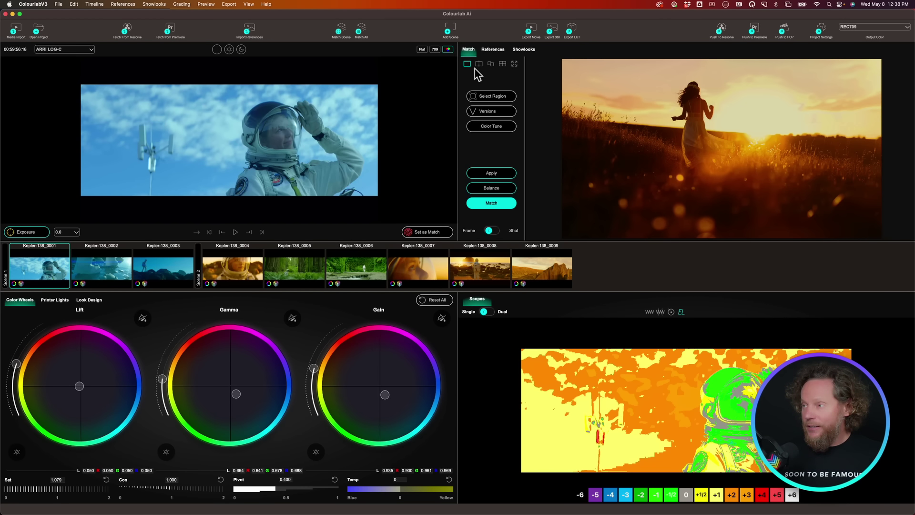
Step: Start importing a reference image and browse to the SOURCE folder inside Look Pack June on the Desktop
click(493, 50)
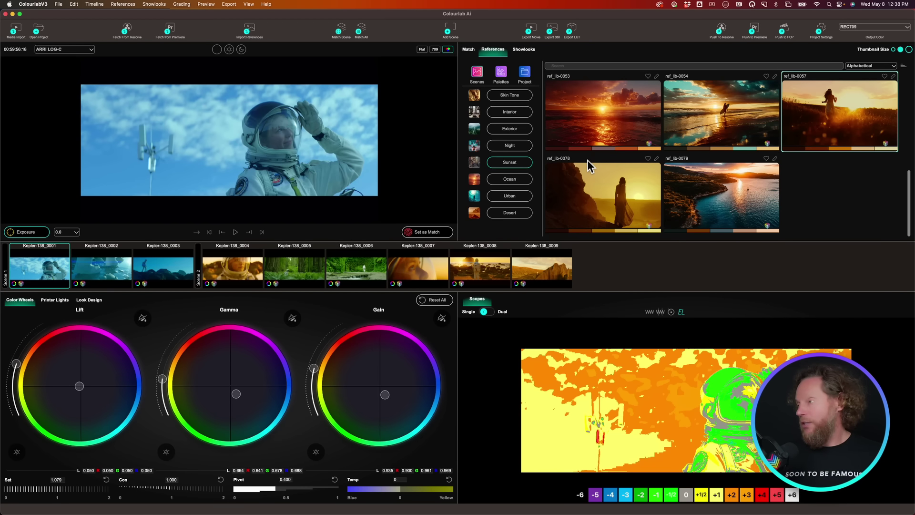
scroll(587, 145, up, 10)
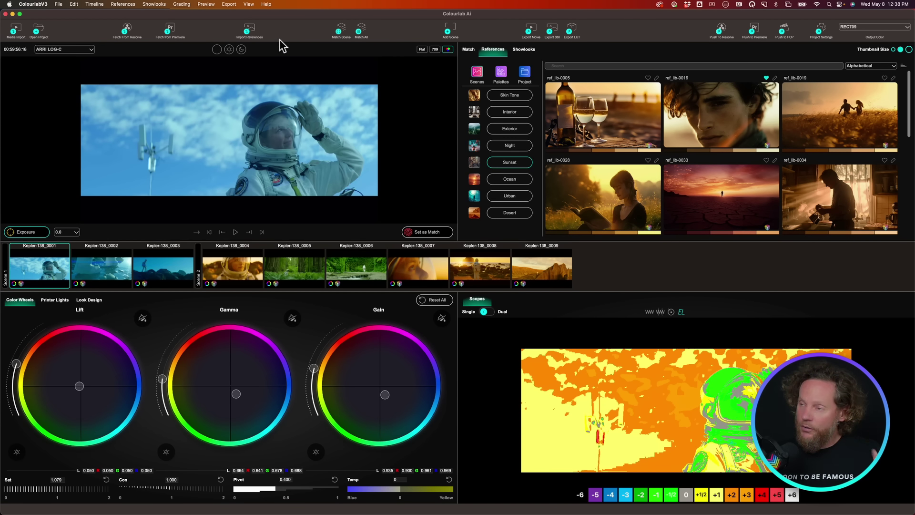
click(250, 31)
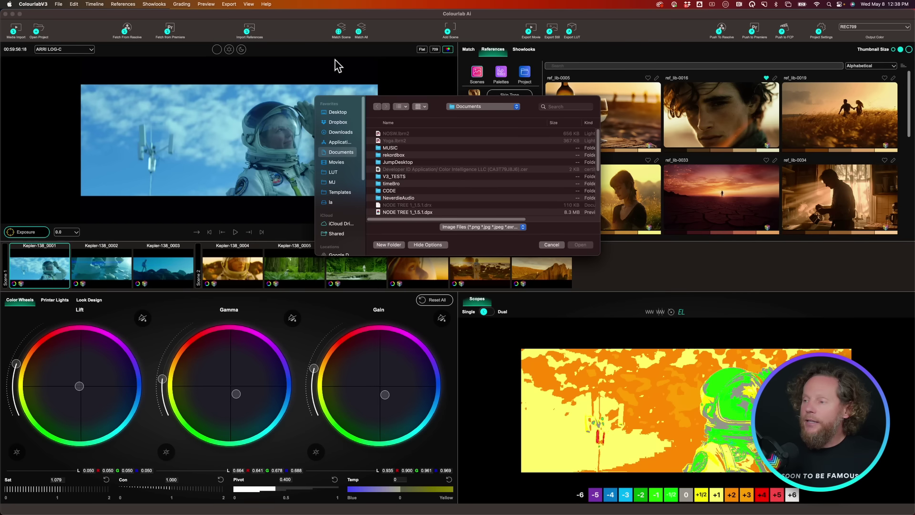
click(337, 112)
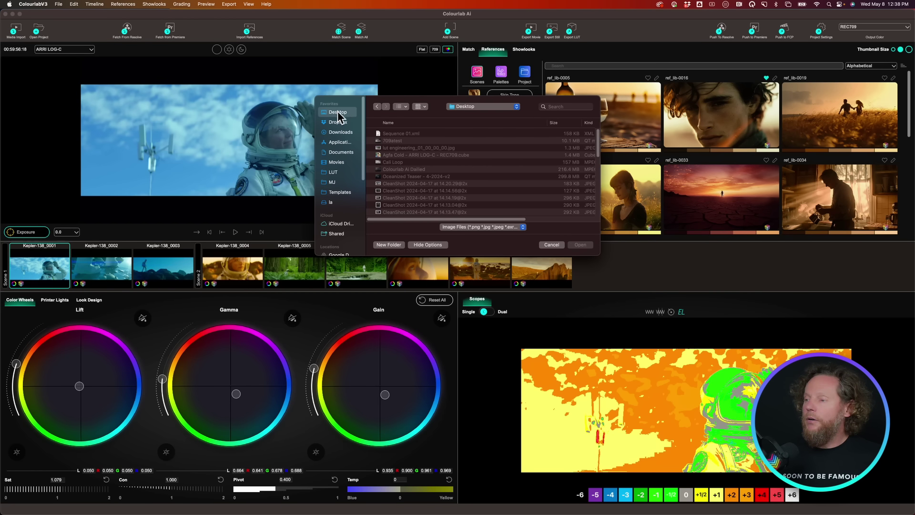
scroll(424, 159, down, 5)
scroll(426, 159, down, 4)
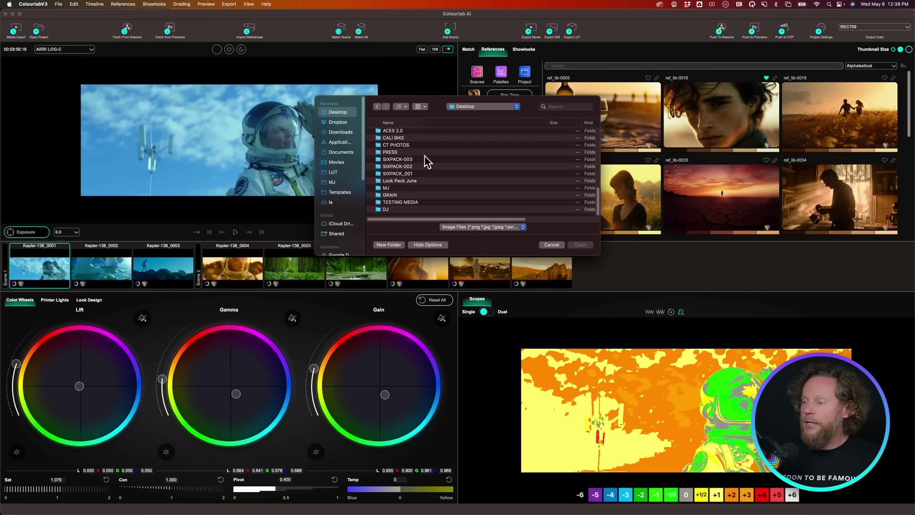
double_click(381, 181)
click(378, 184)
double_click(378, 184)
Step: Preview the Spectre stills in the SOURCE folder and choose 55 - Spectre.jpg as the reference to import
click(396, 134)
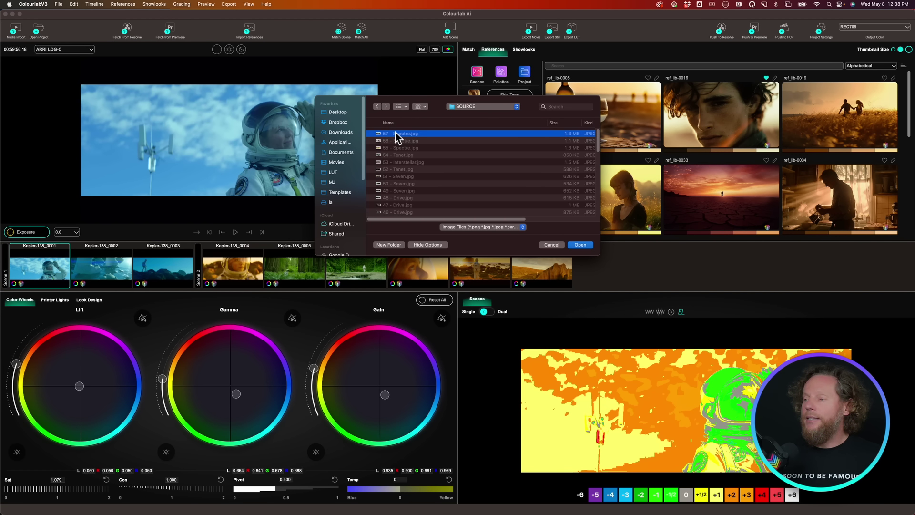
key(space)
key(Down)
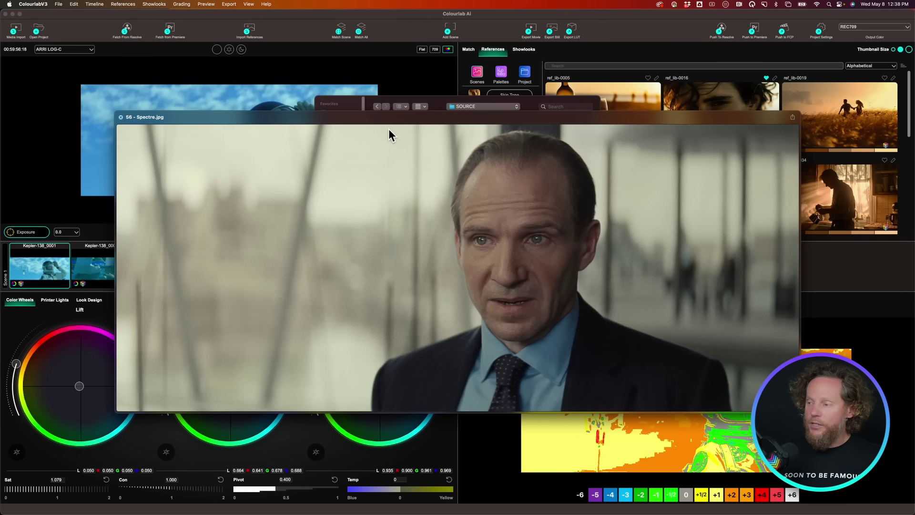
key(Down)
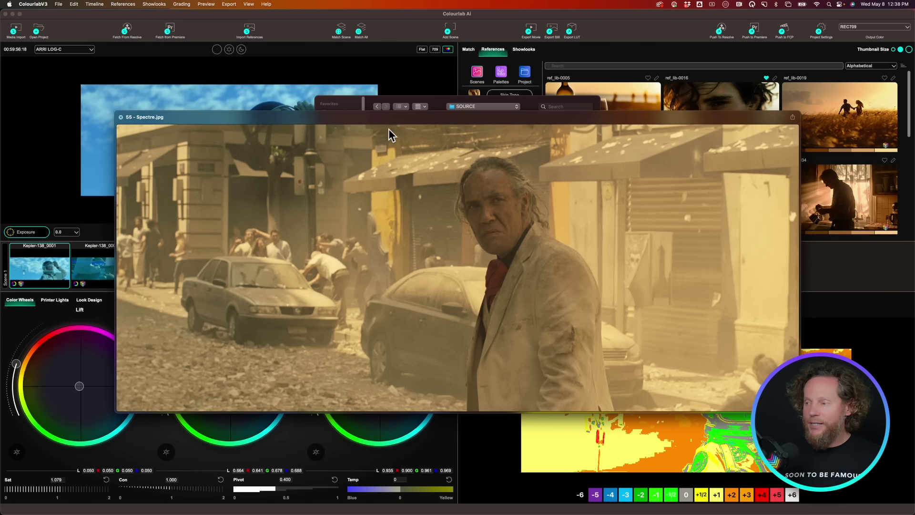
key(space)
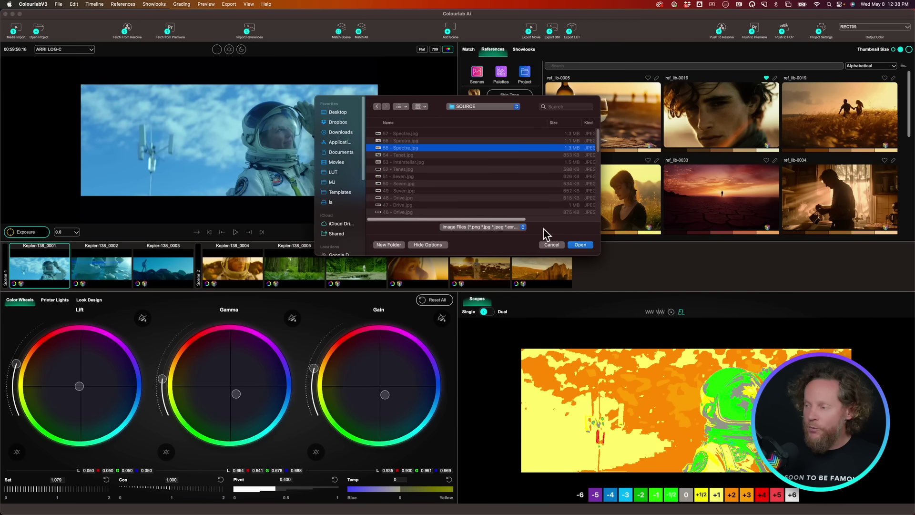
click(581, 245)
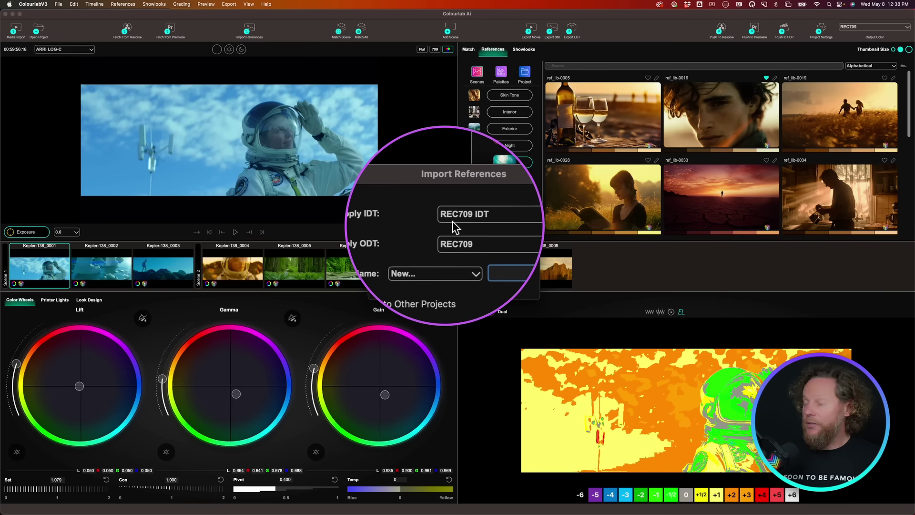
Step: Import the Spectre still with REC709 IDT and REC709 ODT into a new reference library named spectre
click(468, 221)
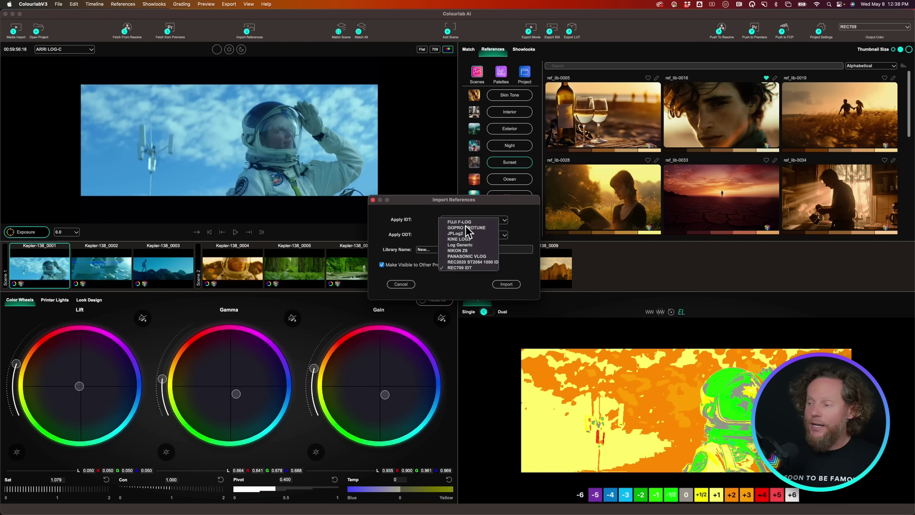
click(419, 214)
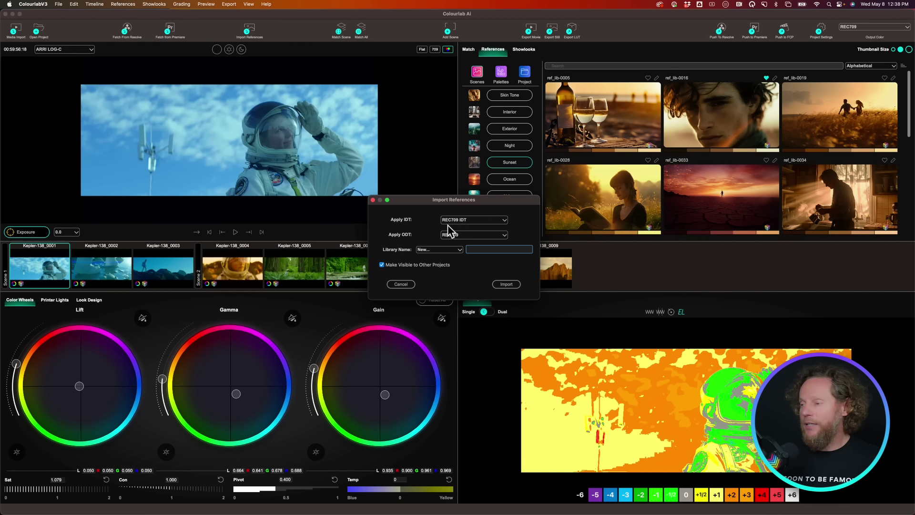
click(460, 250)
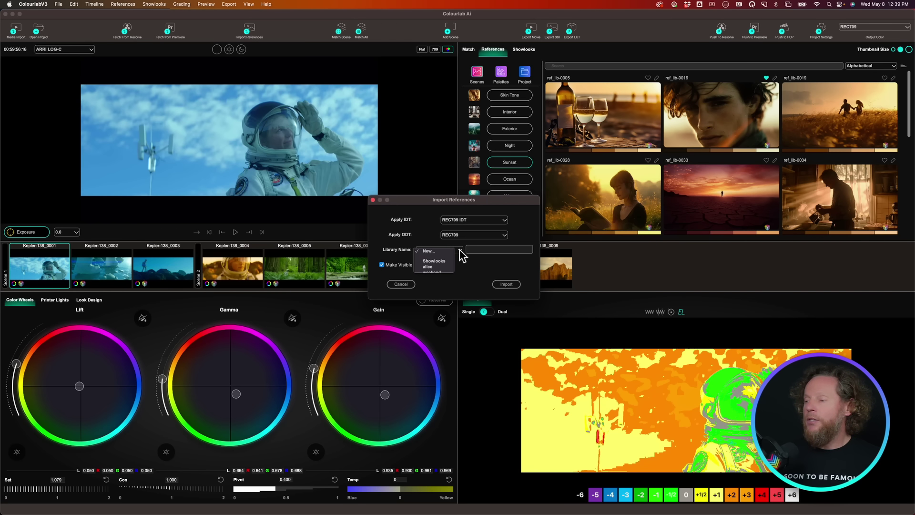
click(462, 254)
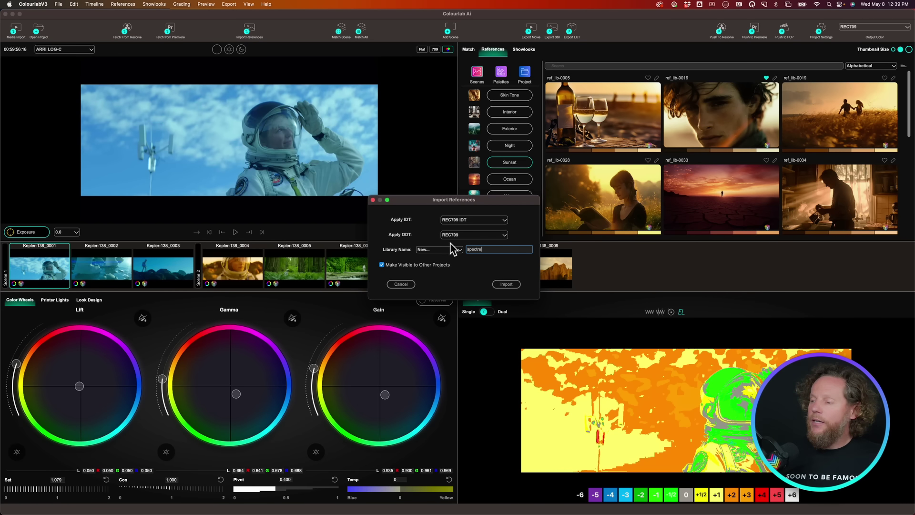
click(511, 286)
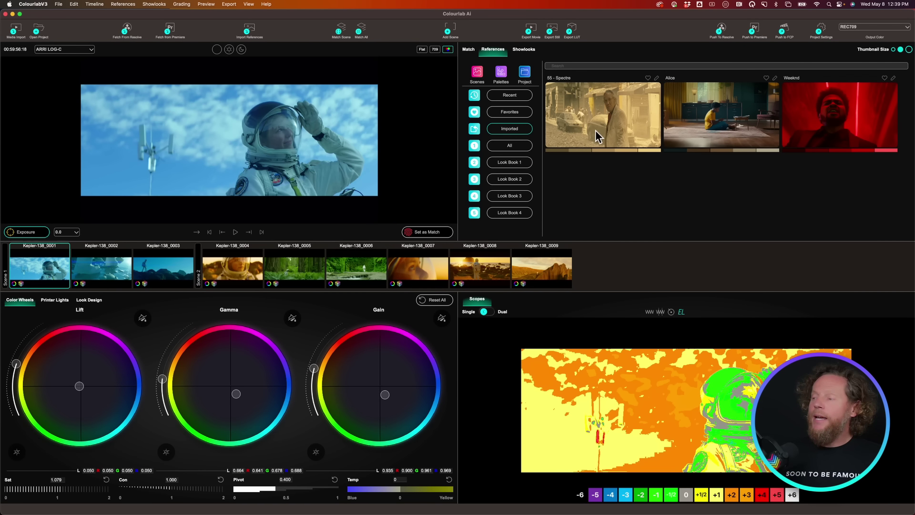
Step: Set the imported 55 - Spectre reference as the match source and match Kepler-138_0001 to it
right_click(590, 110)
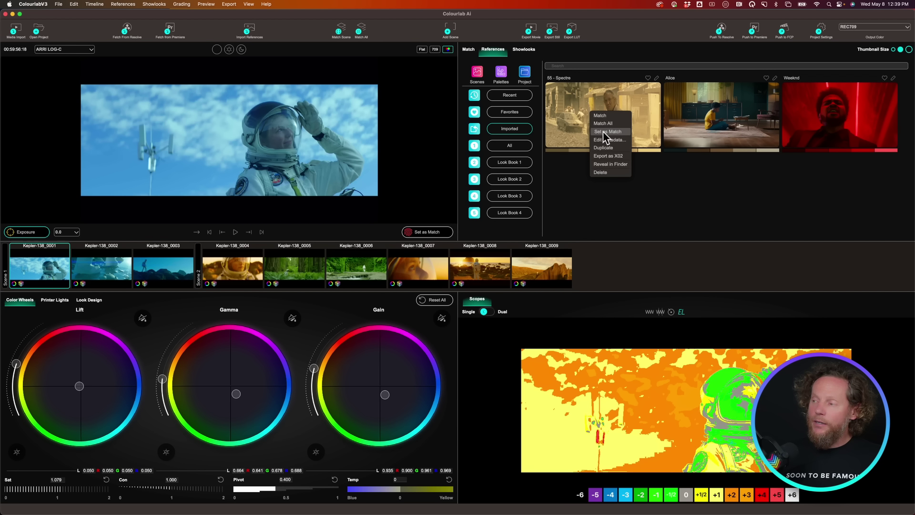
click(600, 131)
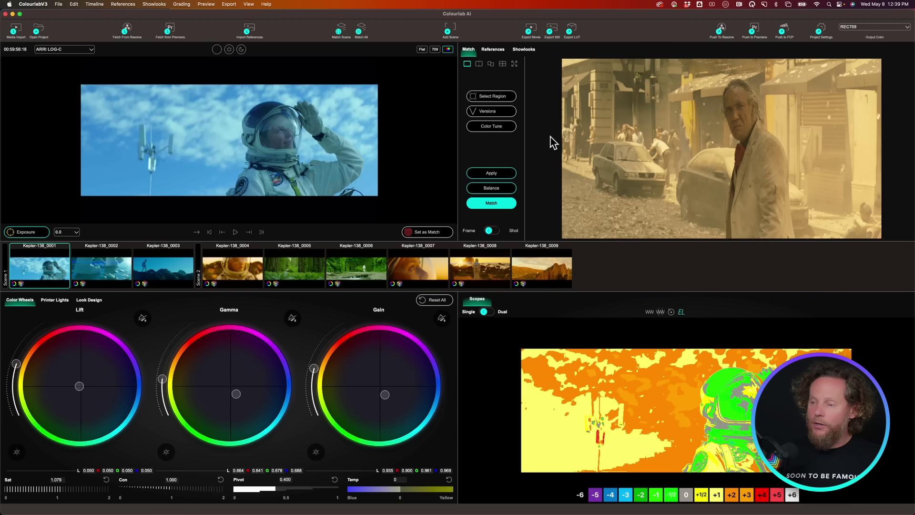
click(494, 203)
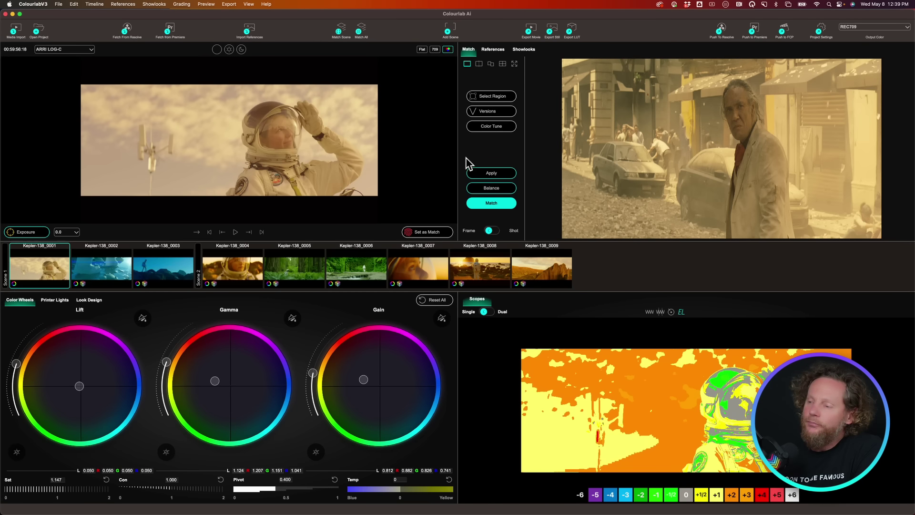
Step: Compare the Color Tune contrast variations for Kepler-138_0001 and choose Contrast +0.10
click(494, 127)
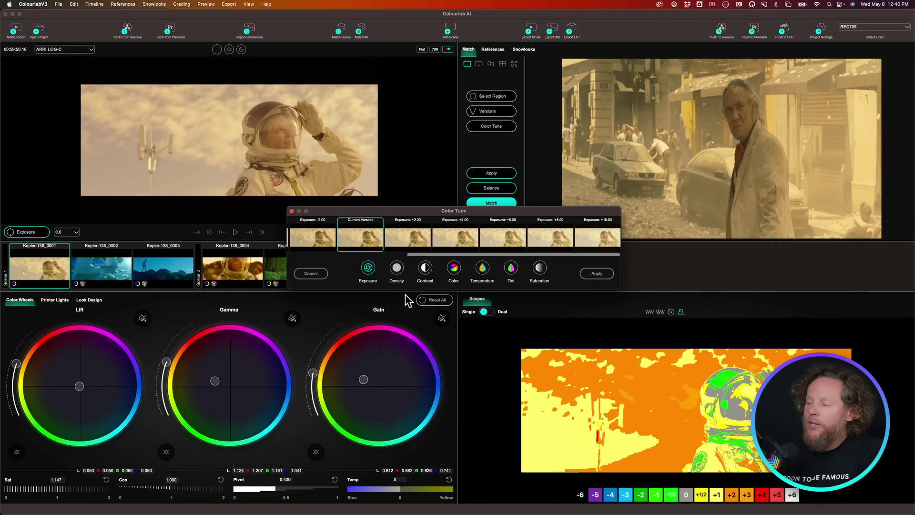
click(425, 270)
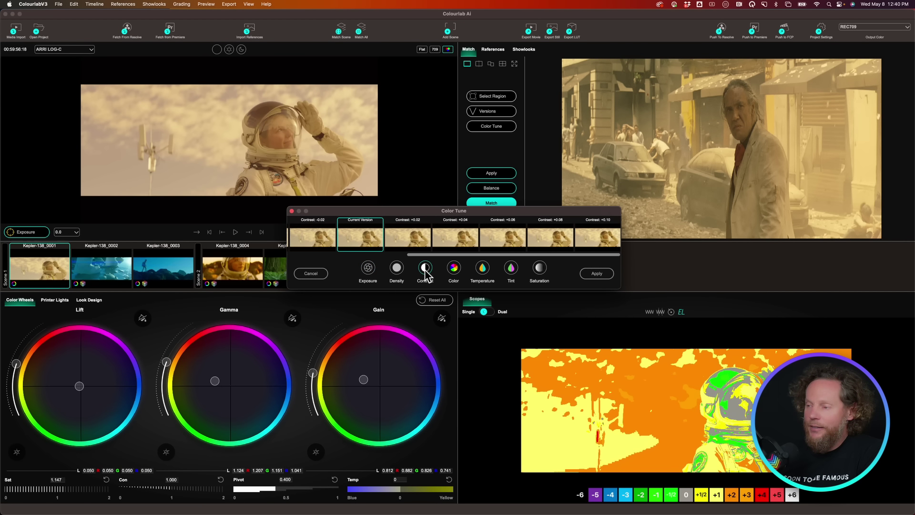
click(419, 239)
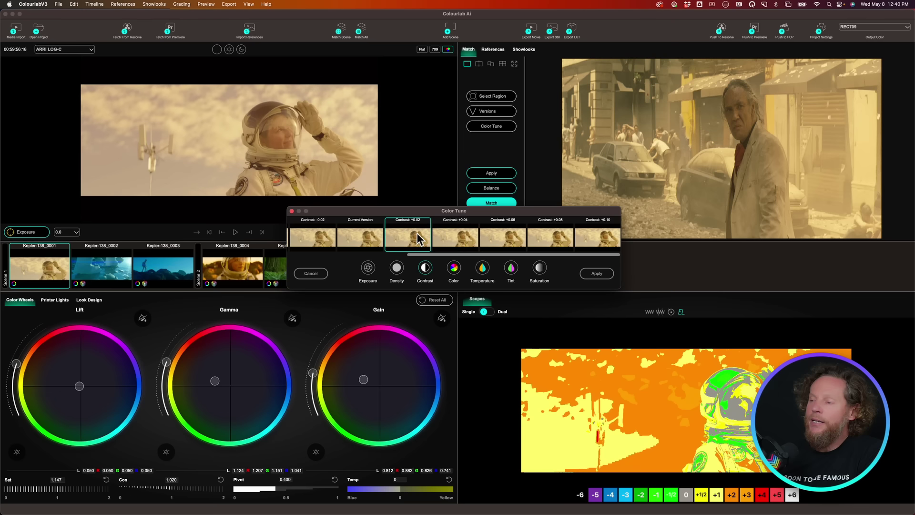
click(449, 234)
click(500, 236)
click(546, 244)
click(584, 241)
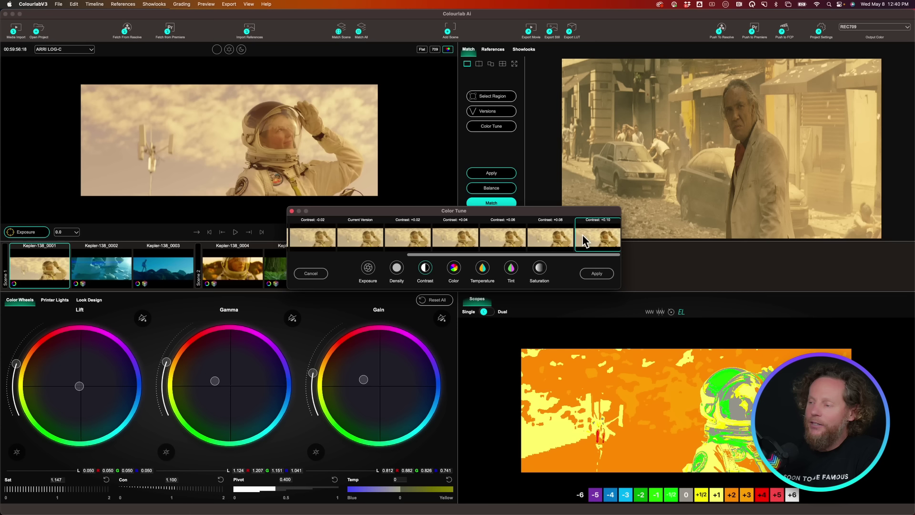
Step: Choose the Density 0.96 variation for Kepler-138_0001 in Color Tune
click(398, 270)
drag(450, 255, 353, 256)
click(375, 241)
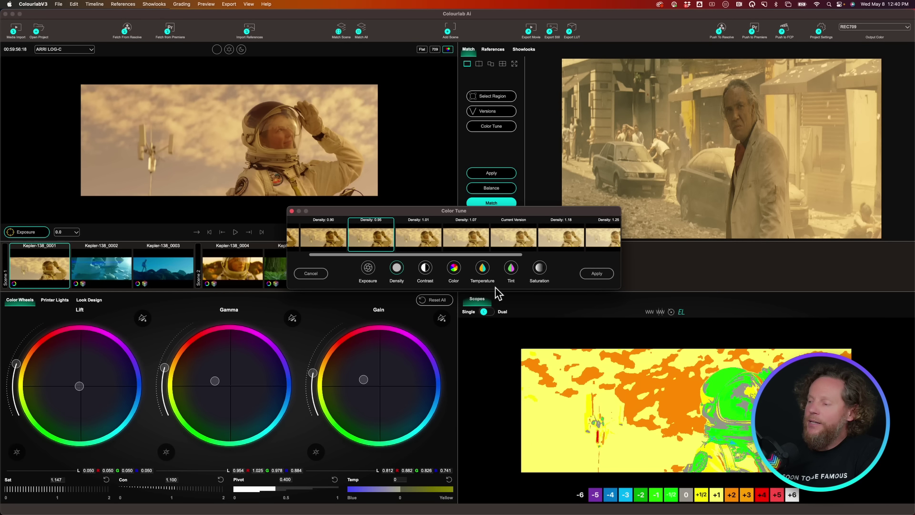
Step: Compare the reduced saturation variations in Color Tune, choose Saturation -0.10 and apply the tuning to Kepler-138_0001
click(540, 270)
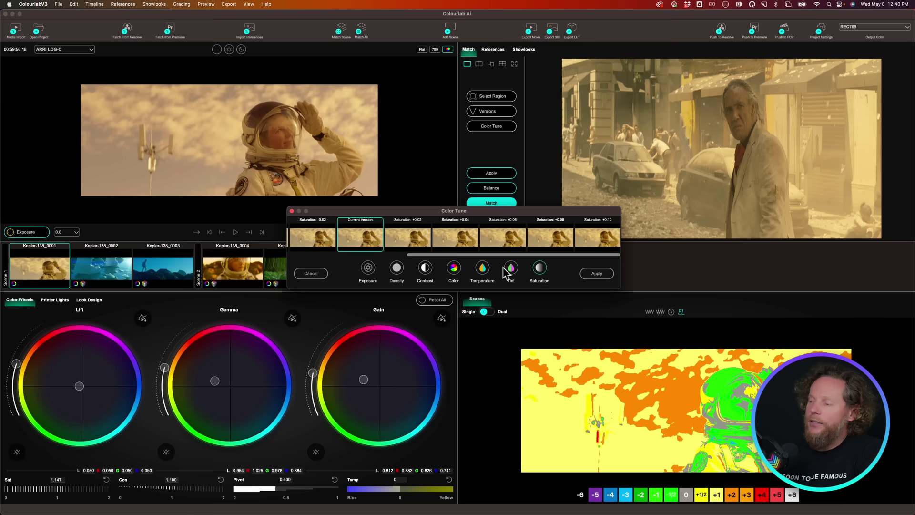
drag(424, 258, 333, 256)
click(413, 236)
click(377, 239)
click(325, 241)
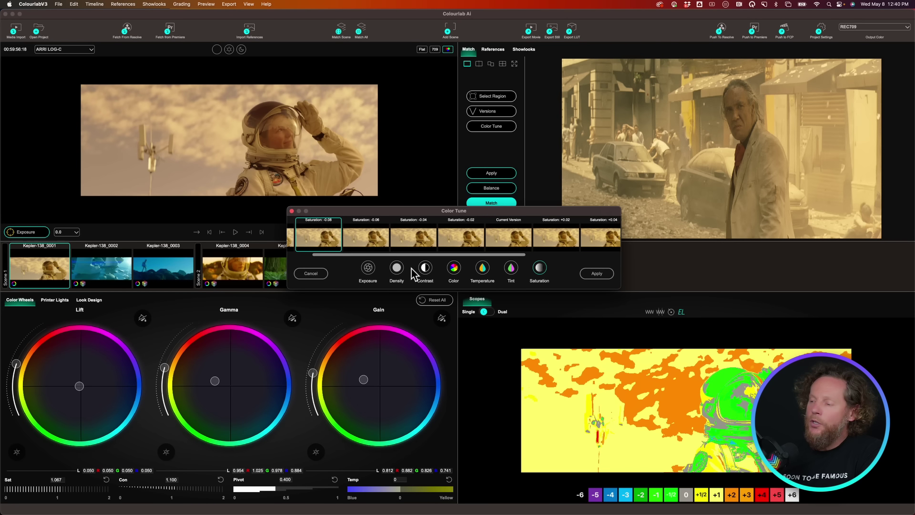
drag(405, 256, 347, 259)
click(311, 237)
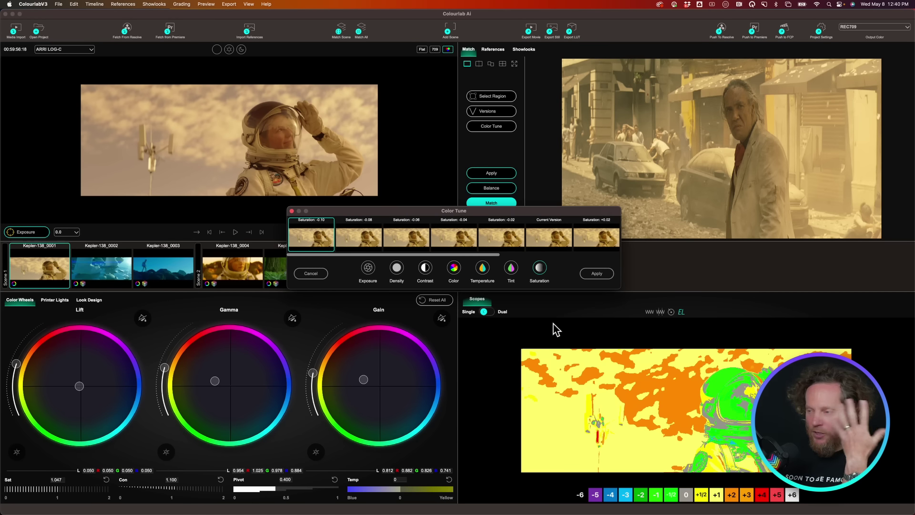
click(599, 273)
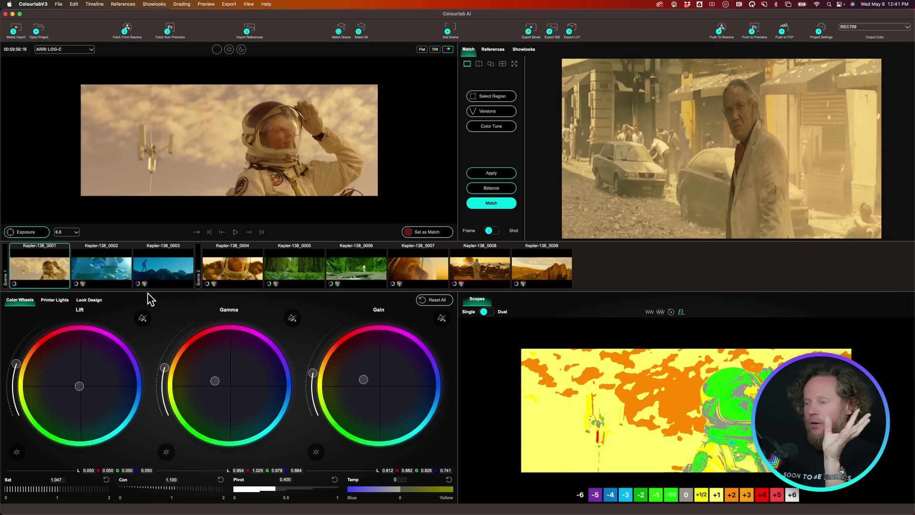
Step: Try the Fuji Eterna showlook from the Historic collection on Kepler-138_0001, then apply Agfa XT instead
click(524, 50)
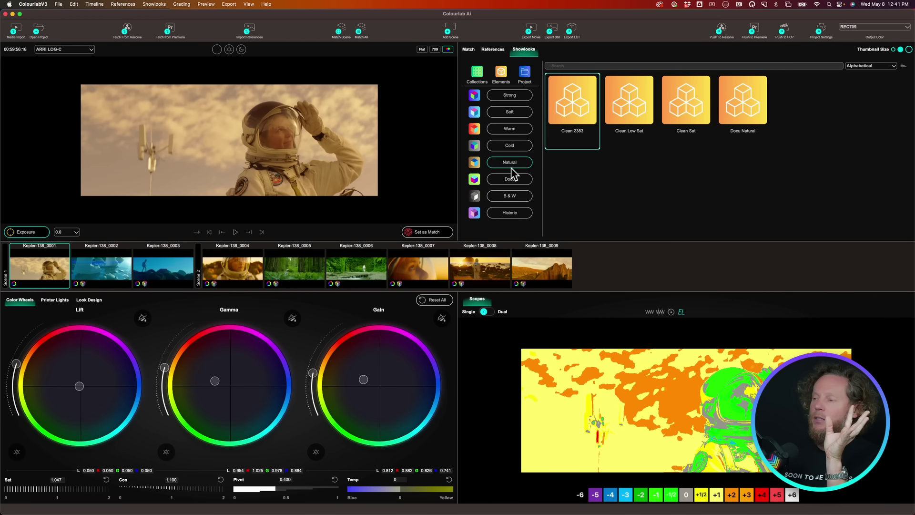
click(512, 213)
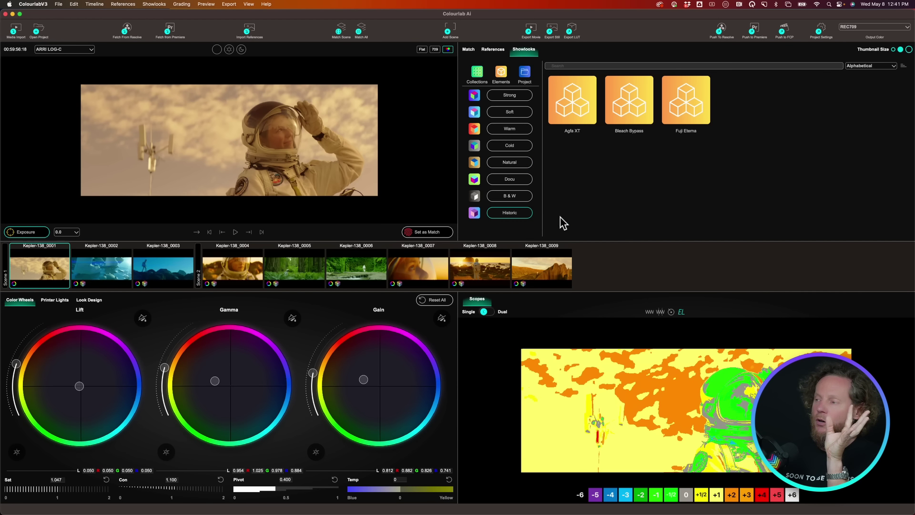
click(691, 105)
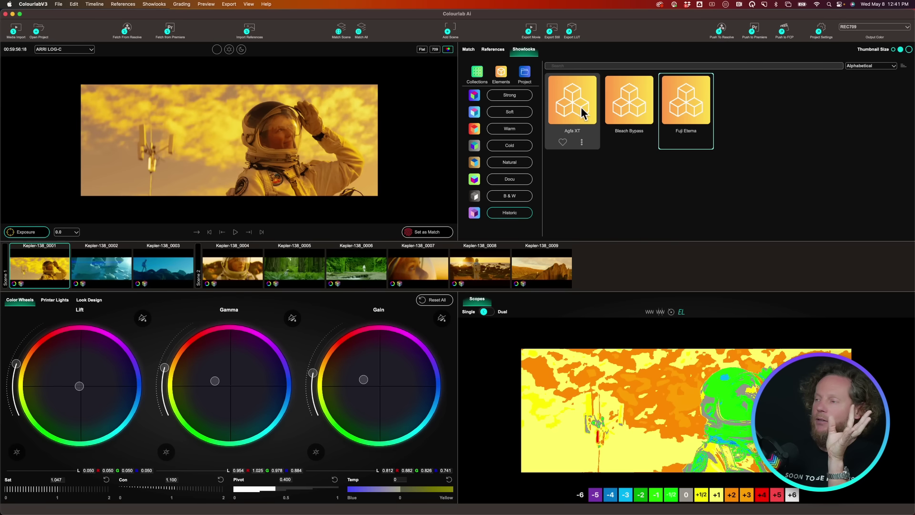
click(571, 98)
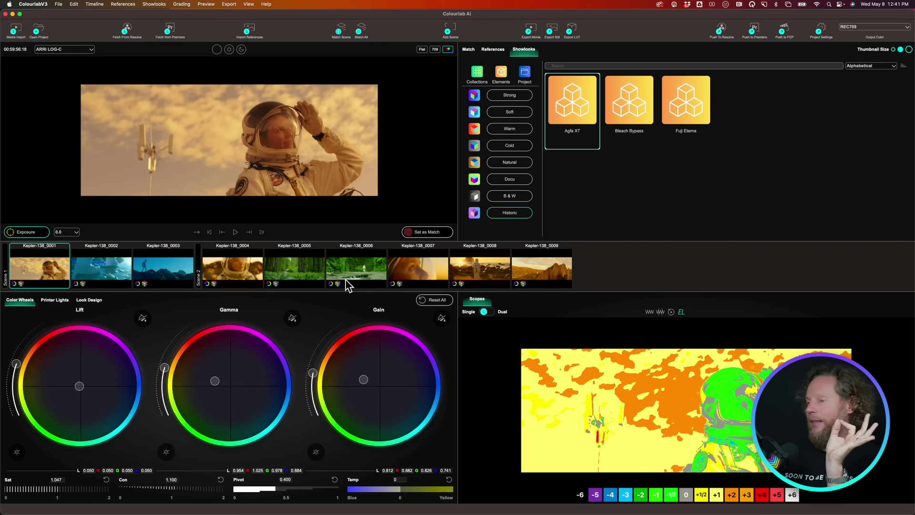
Step: Set the graded Kepler-138_0001 as the match source and match all clips to it
click(427, 234)
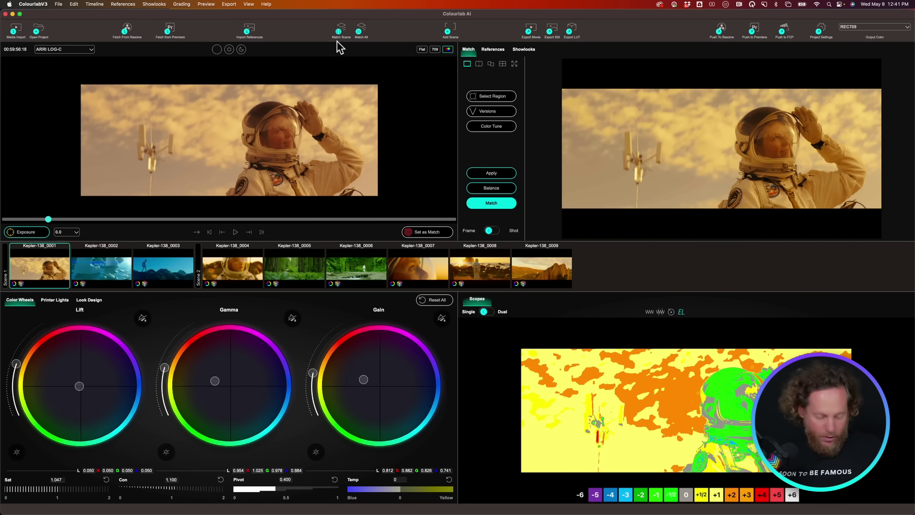
click(360, 31)
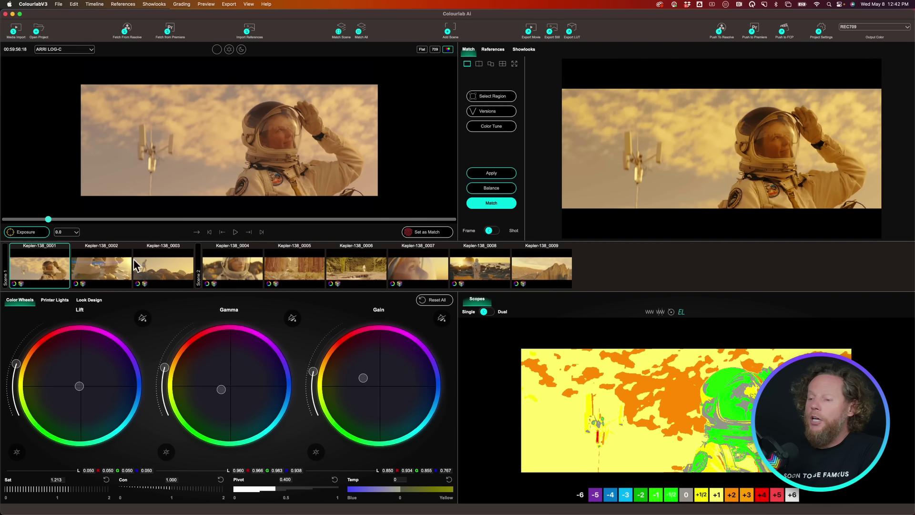
Step: Step forward through the matched clips to Kepler-138_0009 and back to Kepler-138_0003 to examine their consistency
click(108, 277)
key(Down)
key(Down)
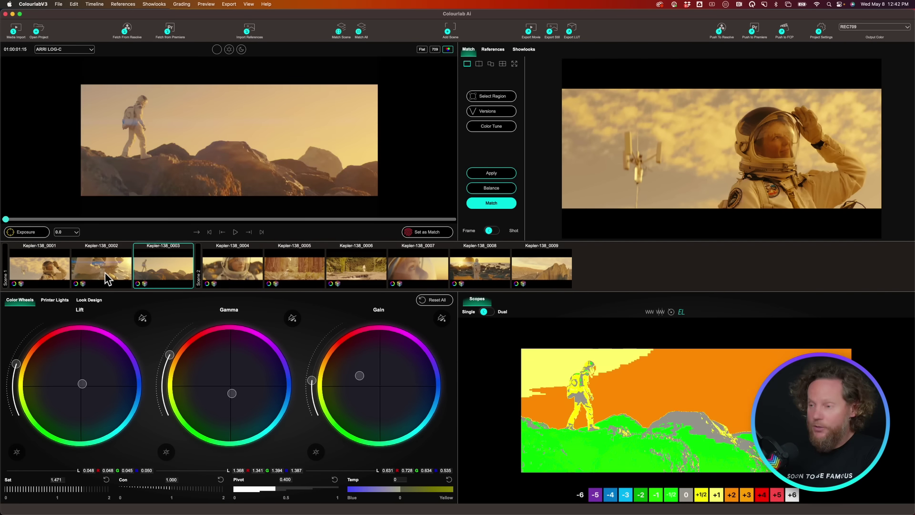
key(Down)
key(Down)
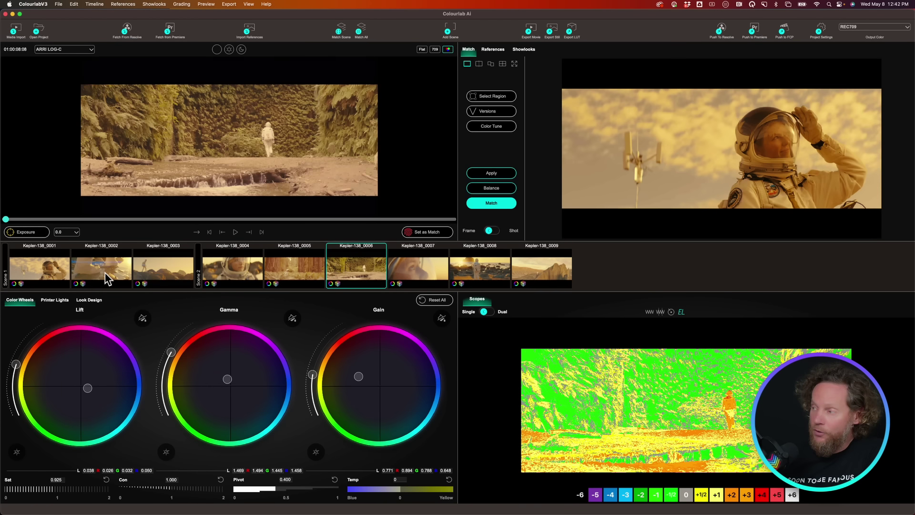
key(Down)
key(Down)
key(Down)
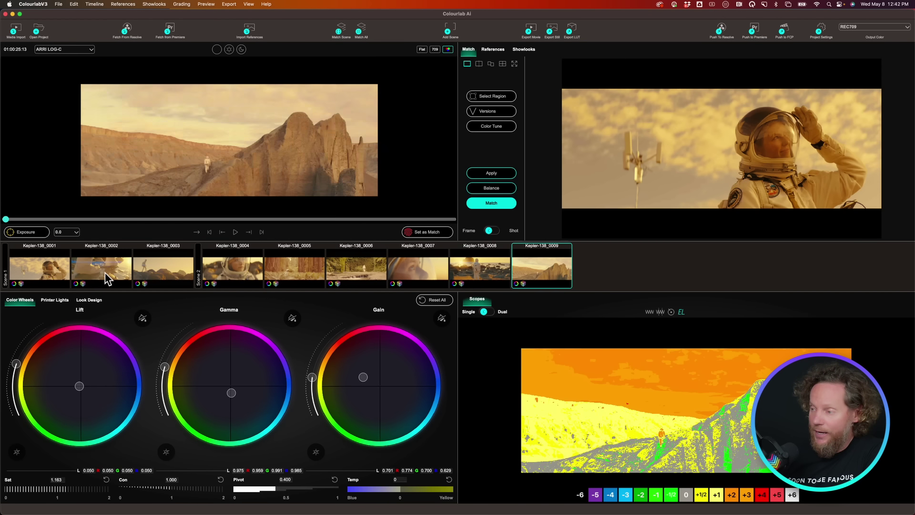
key(Up)
key(Up)
key(Up)
key(Up)
key(Up)
key(Up)
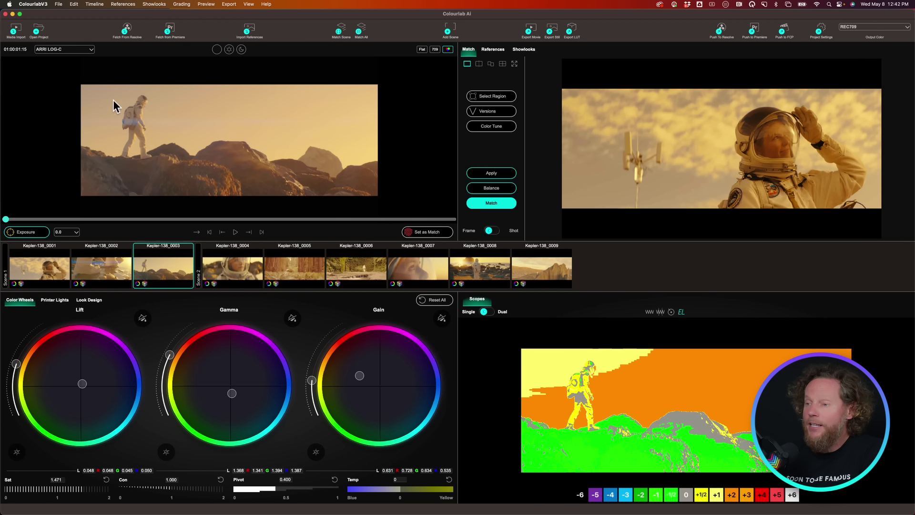
Step: Expose Kepler-138_0003 from the region around the walking astronaut, trying the +0.5 exposure offset before setting +2.0
key(m)
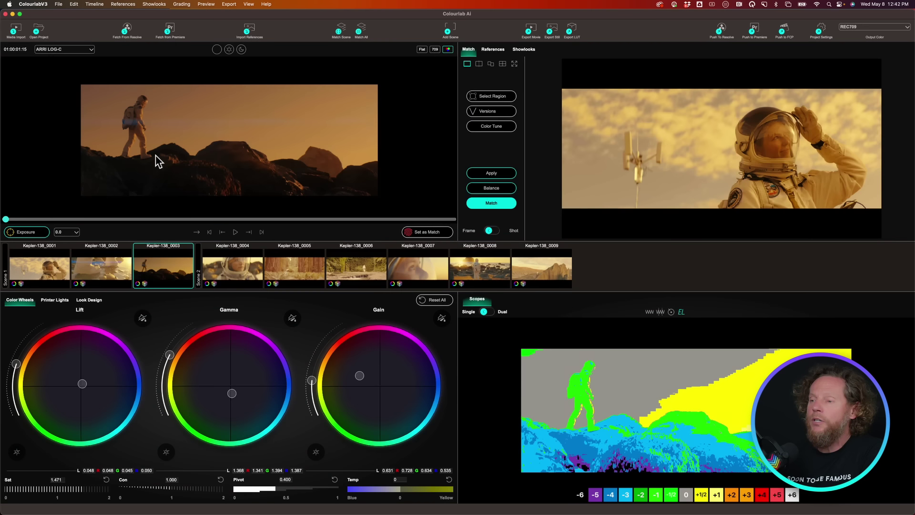
click(68, 232)
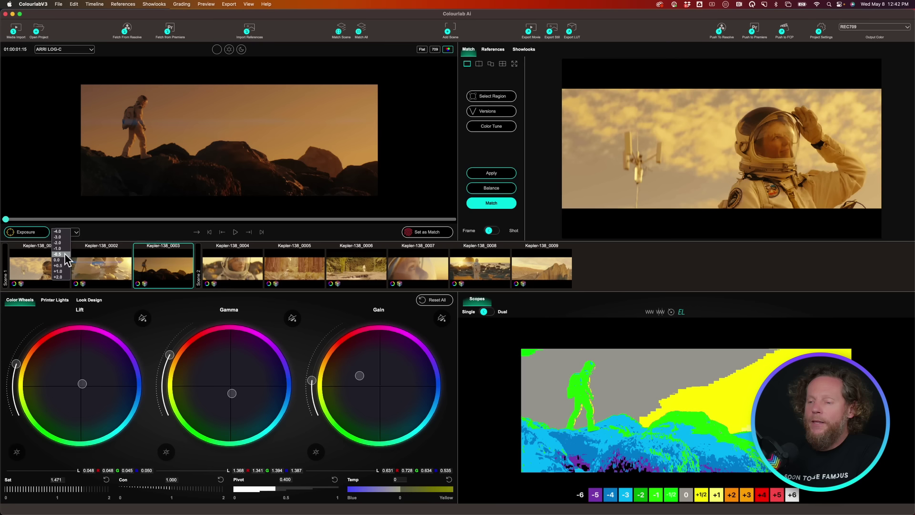
click(61, 265)
drag(119, 91, 176, 156)
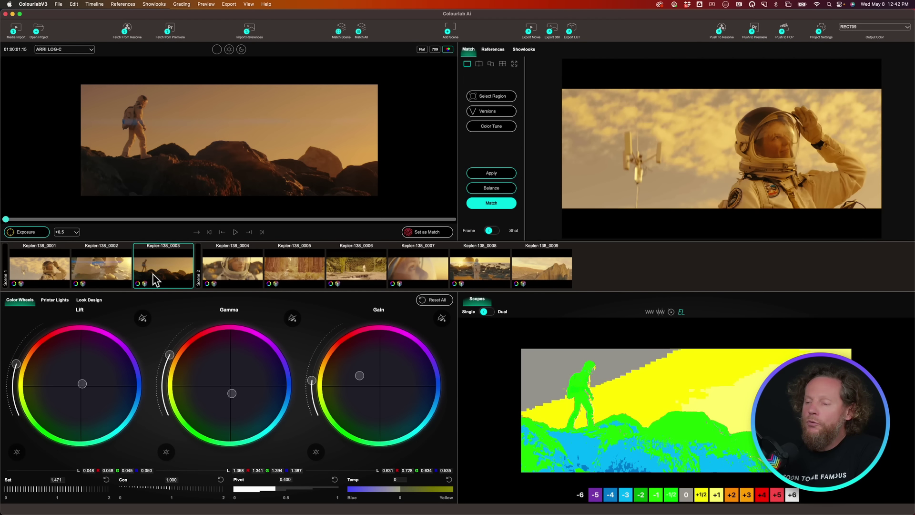
click(76, 232)
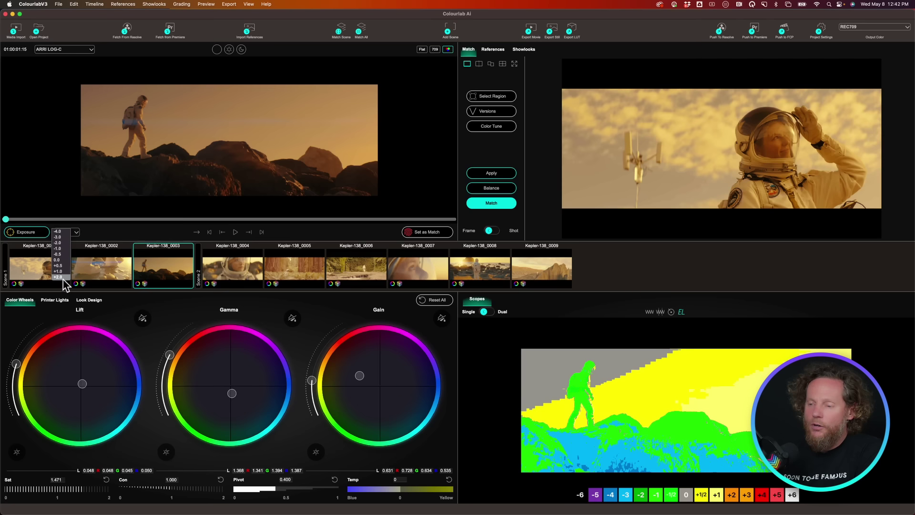
click(63, 276)
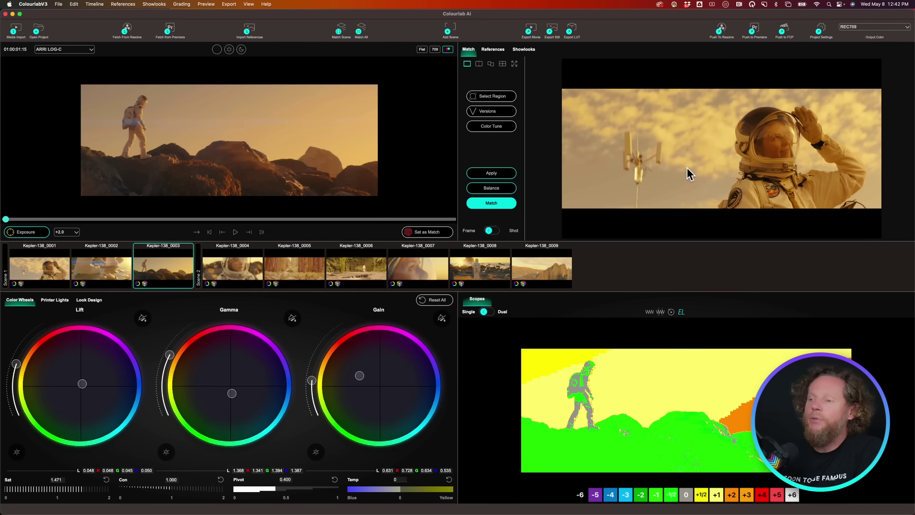
Step: Expose Kepler-138_0002 from a region over the boots and Kepler-138_0004 from a region over the astronaut's face
click(99, 273)
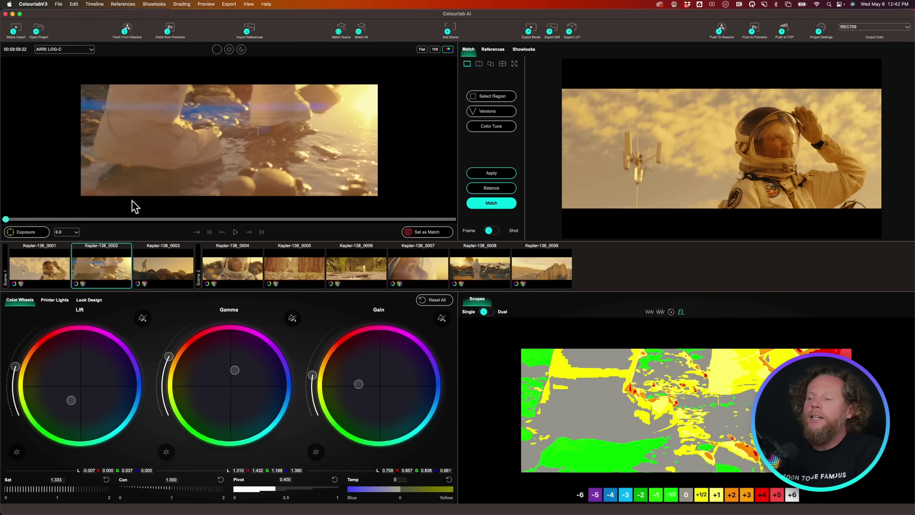
drag(127, 100, 162, 143)
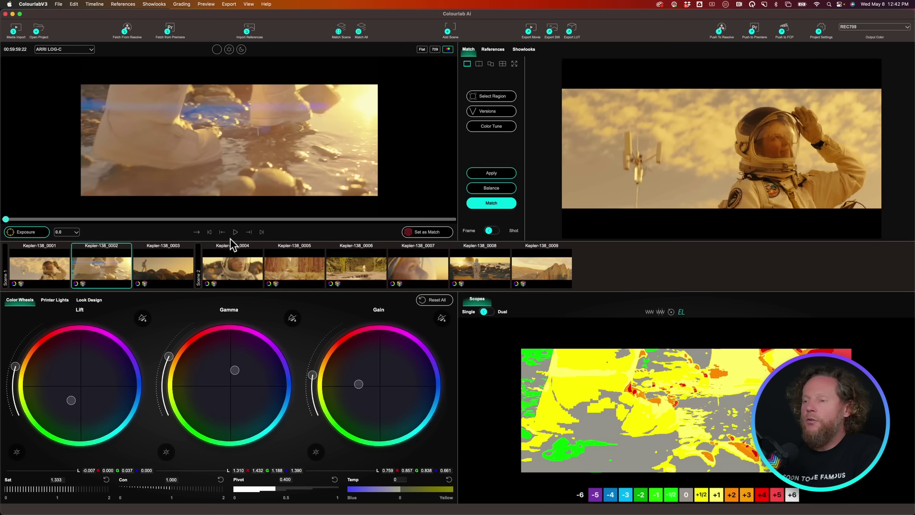
click(240, 271)
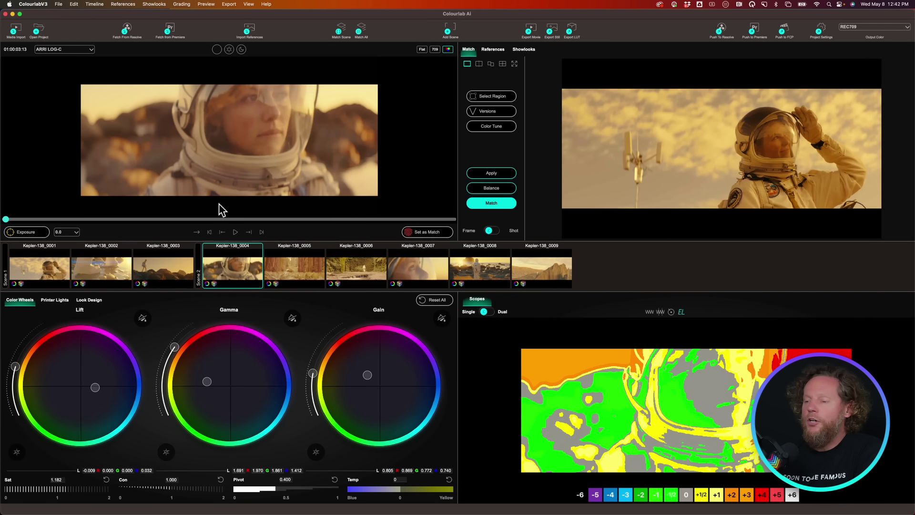
drag(226, 96, 281, 143)
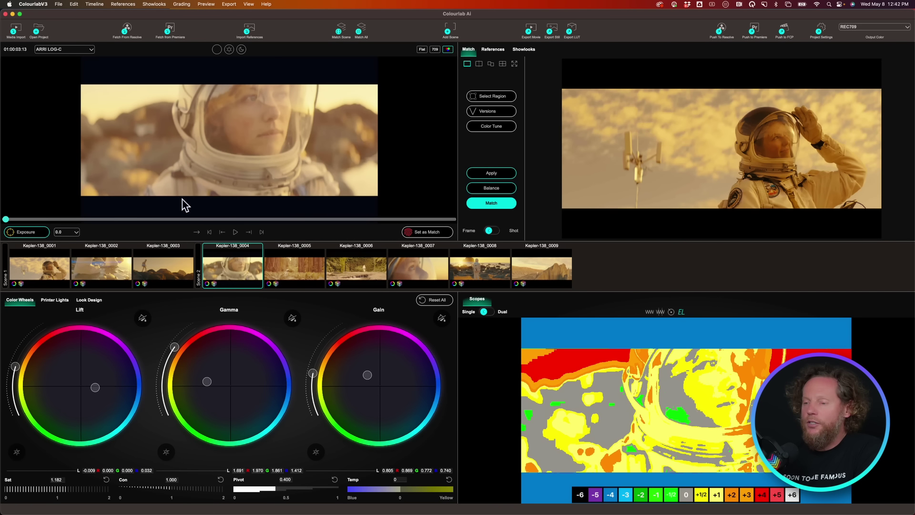
Step: Compare exposure offsets on Kepler-138_0004 and set its exposure to -3.0
click(65, 234)
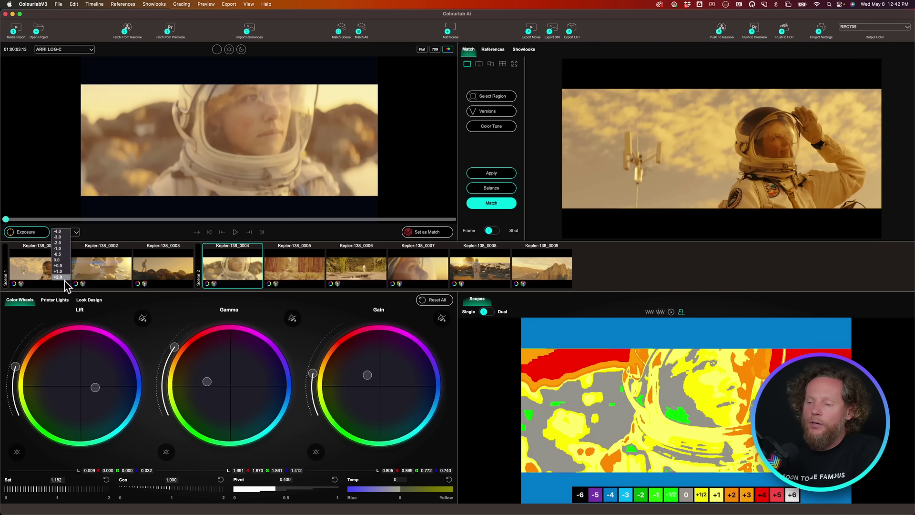
click(64, 261)
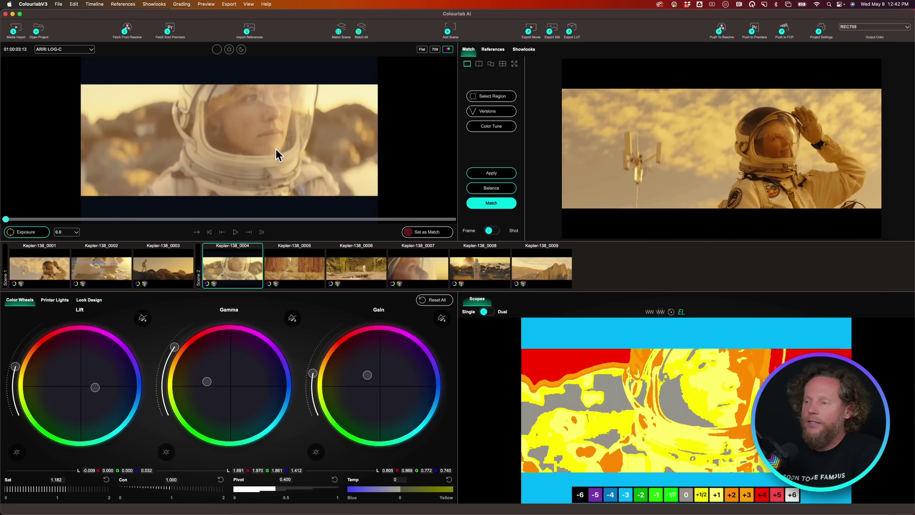
click(71, 232)
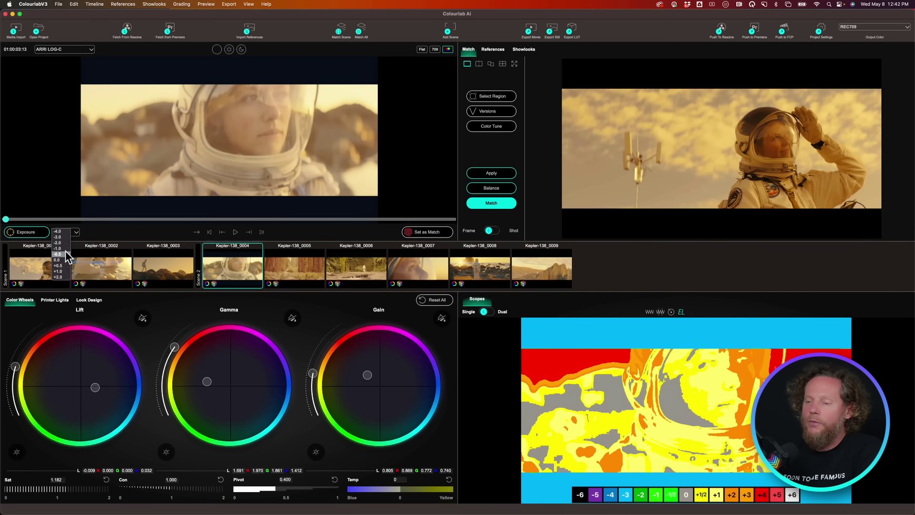
click(63, 238)
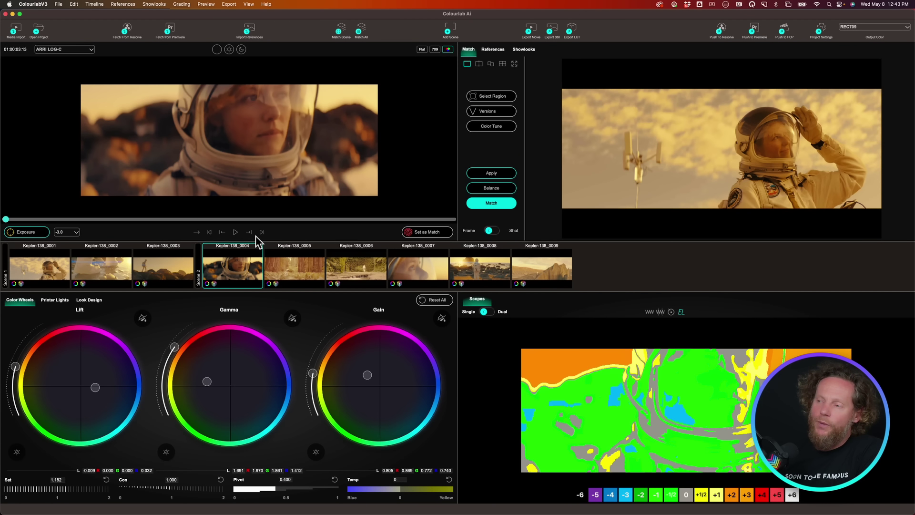
Step: Set Kepler-138_0004 as the match source and match Kepler-138_0001 and Kepler-138_0002 to it
click(439, 233)
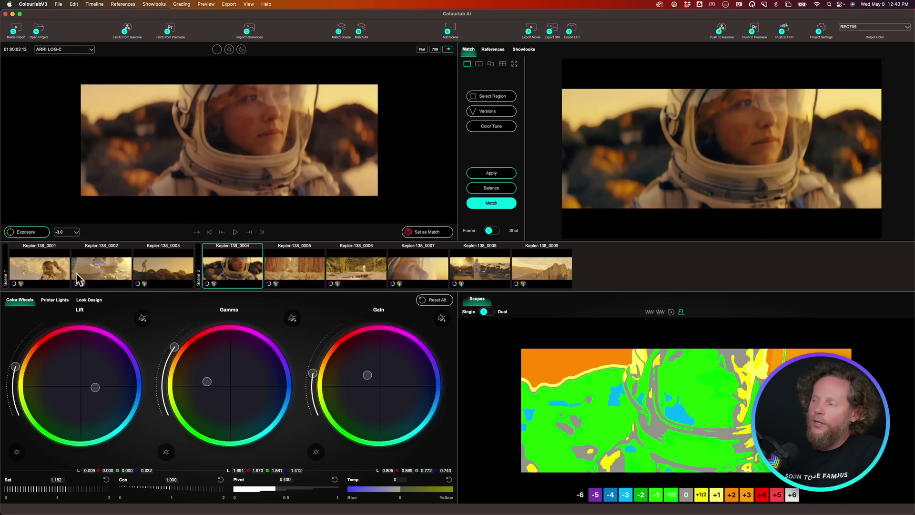
click(37, 268)
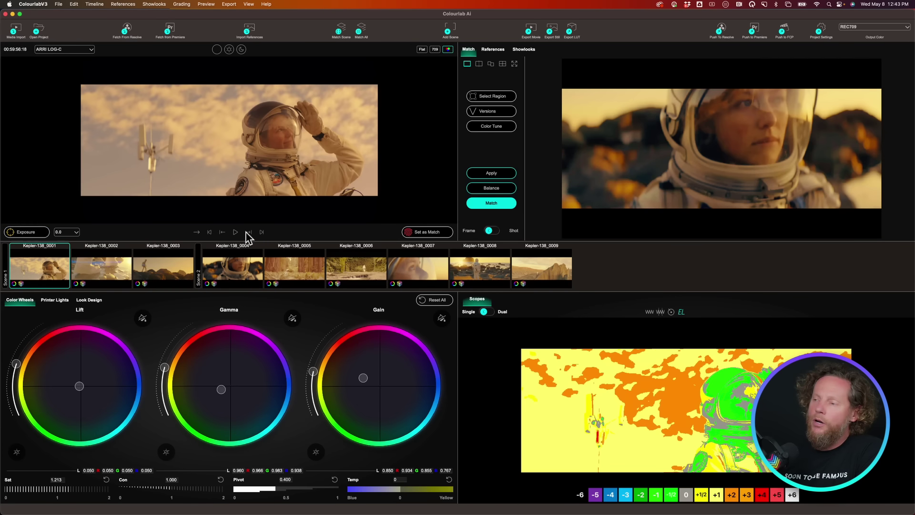
click(501, 204)
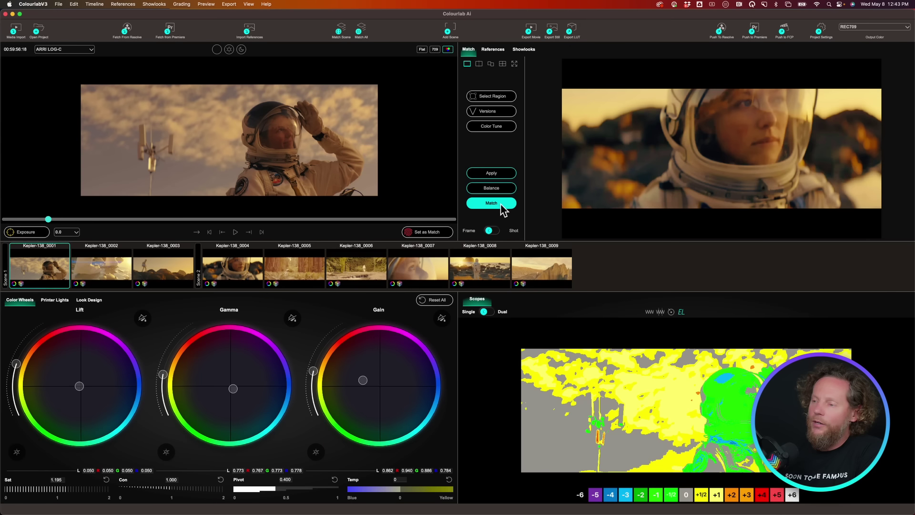
click(92, 270)
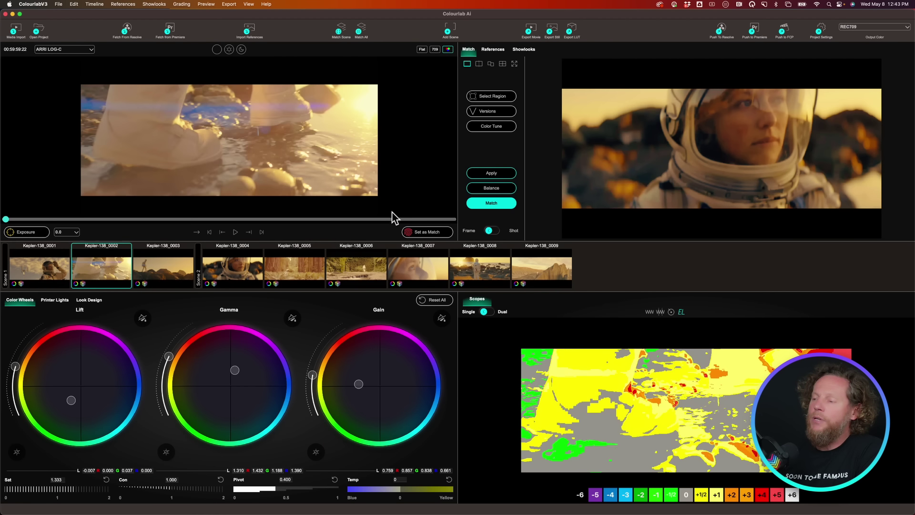
click(487, 202)
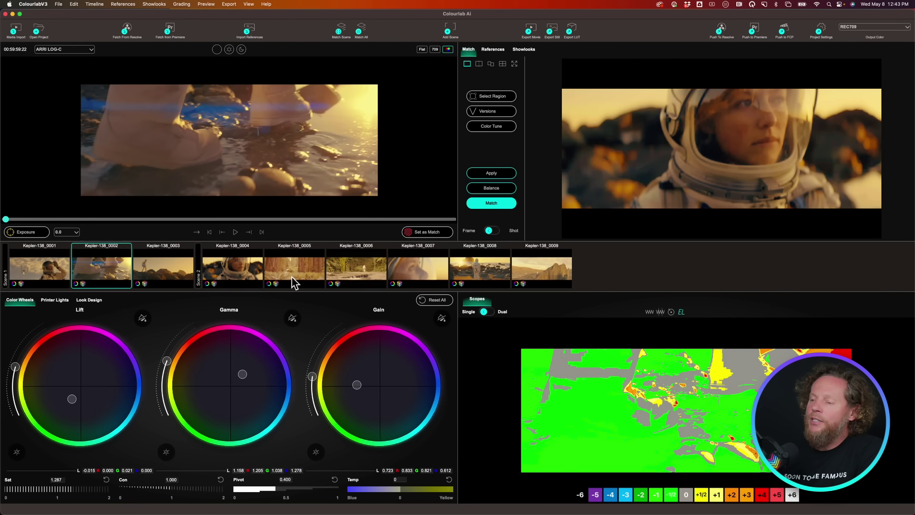
Step: Match Kepler-138_0005, Kepler-138_0006 and Kepler-138_0007 individually to the Kepler-138_0004 match source
click(293, 278)
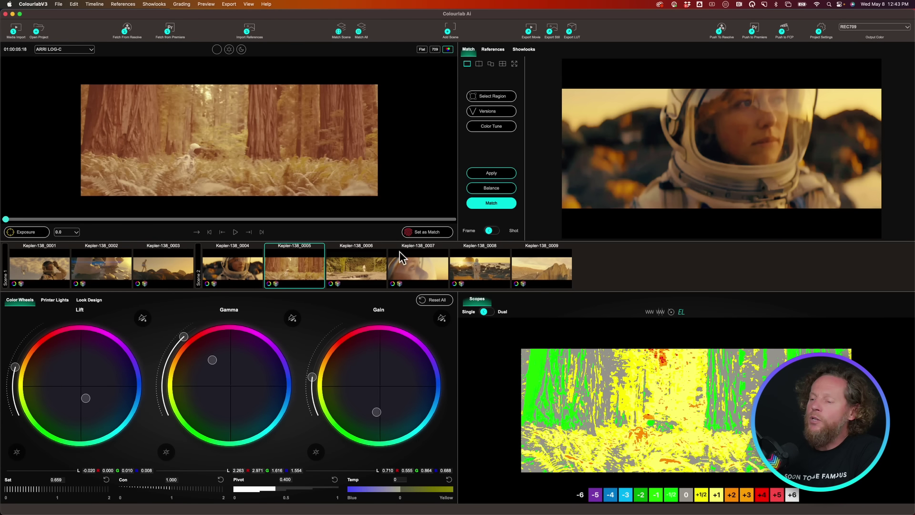
click(492, 203)
click(358, 273)
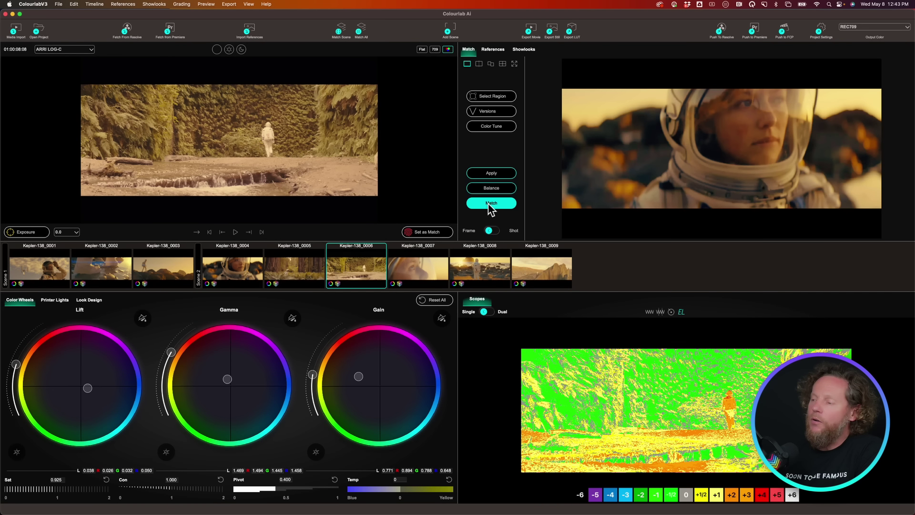
click(488, 204)
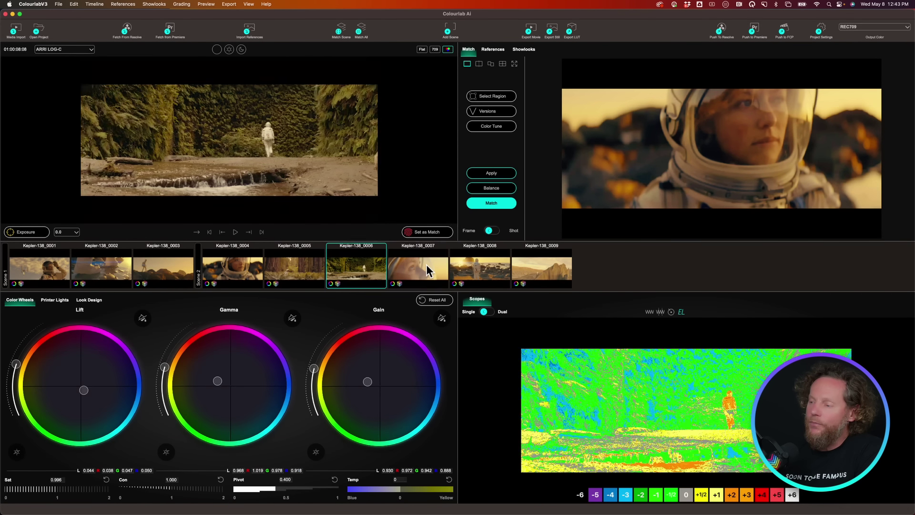
click(429, 271)
click(503, 206)
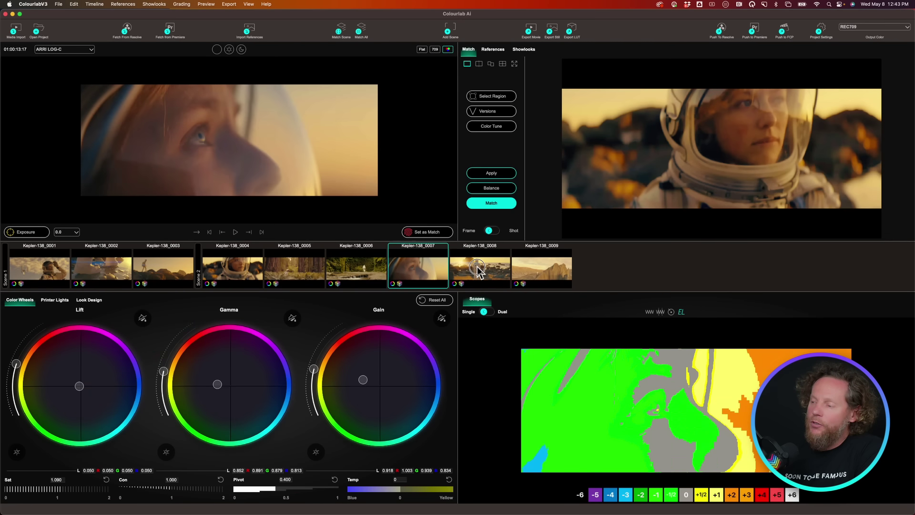
Step: Match Kepler-138_0008 and Kepler-138_0009 to the Kepler-138_0004 match source, repeating the match on Kepler-138_0008
click(481, 269)
click(500, 205)
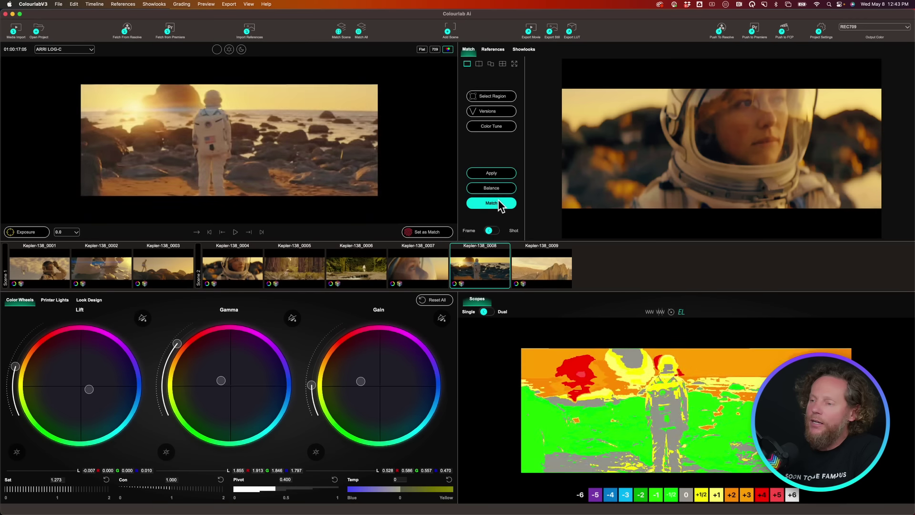
click(492, 203)
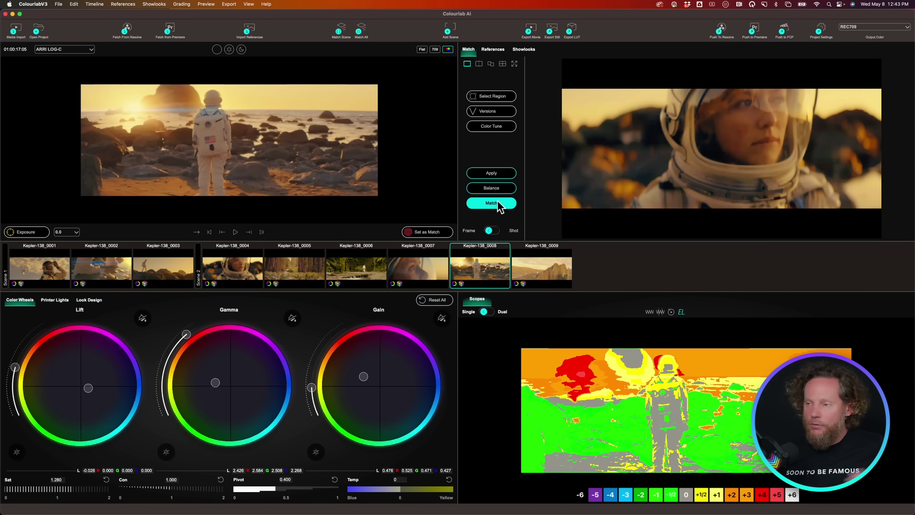
click(533, 271)
click(496, 203)
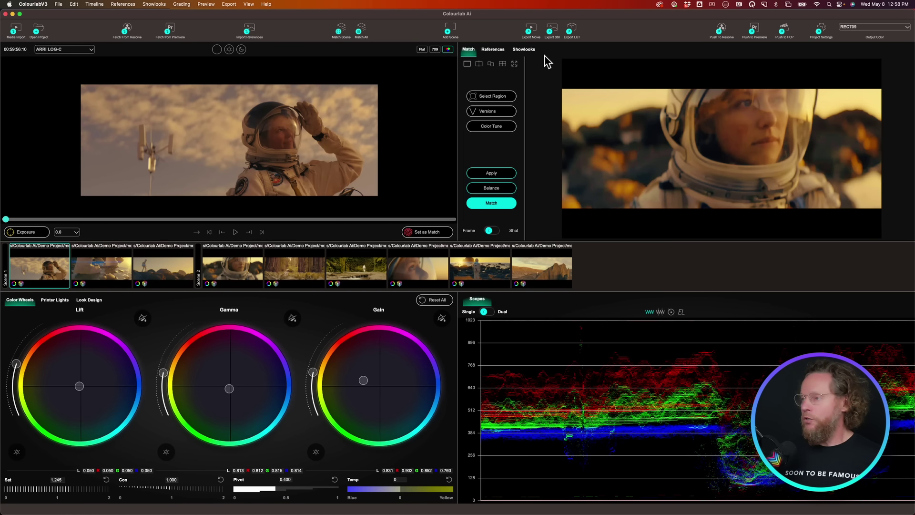
Step: Explore the movie render options, trying the H264 codec, the Selected Shots and All Shots ranges, and the UHD and Native resolutions
click(531, 29)
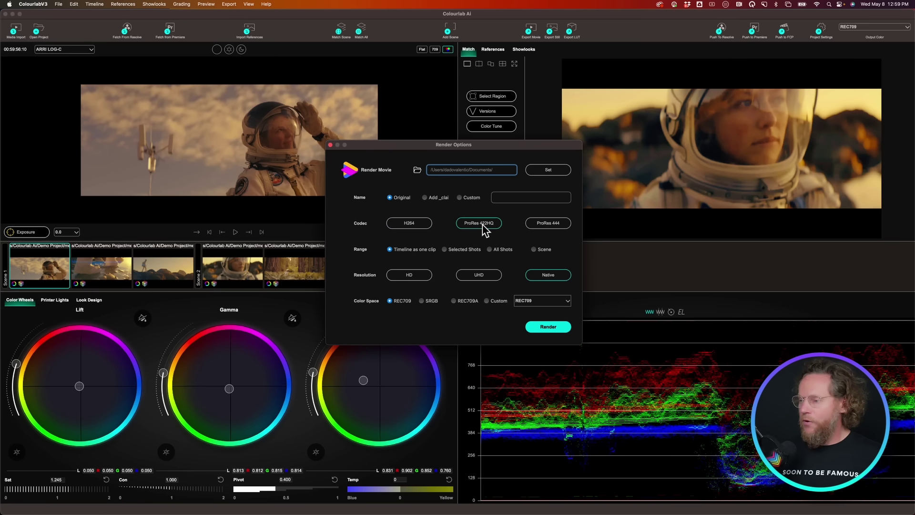
click(553, 227)
click(408, 226)
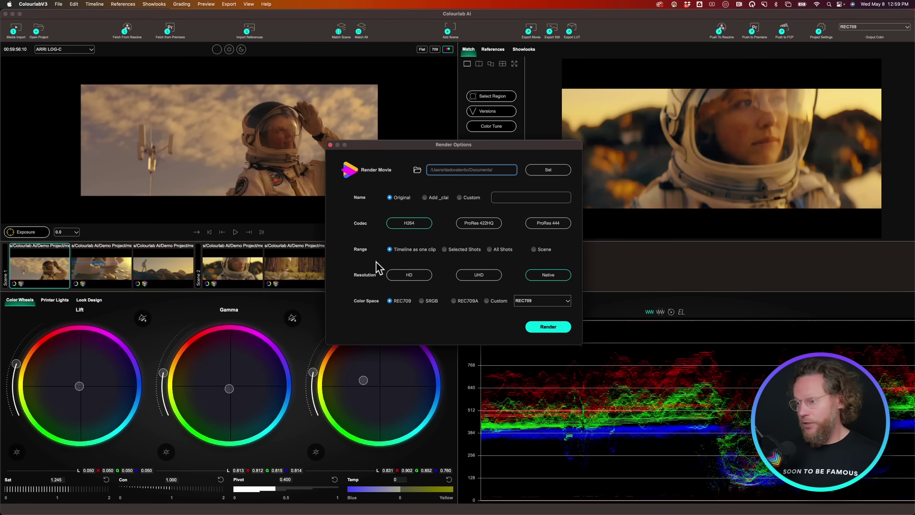
click(465, 249)
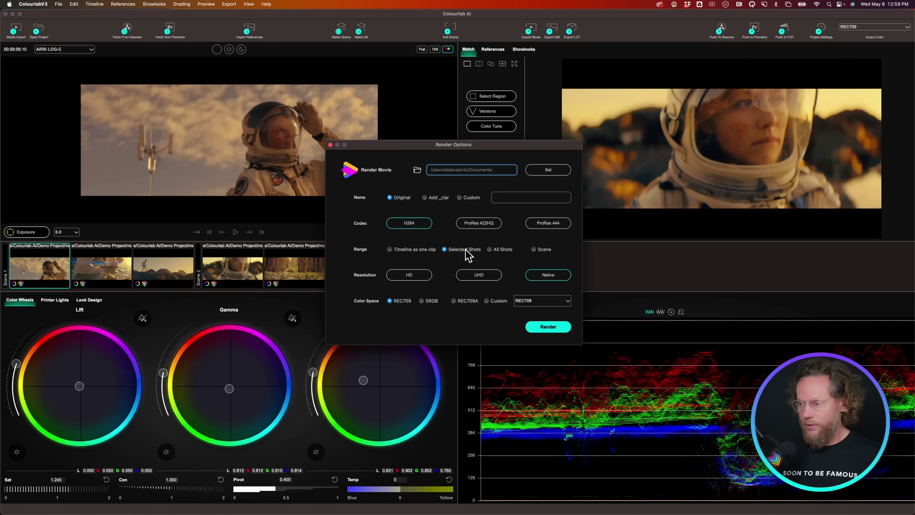
click(500, 250)
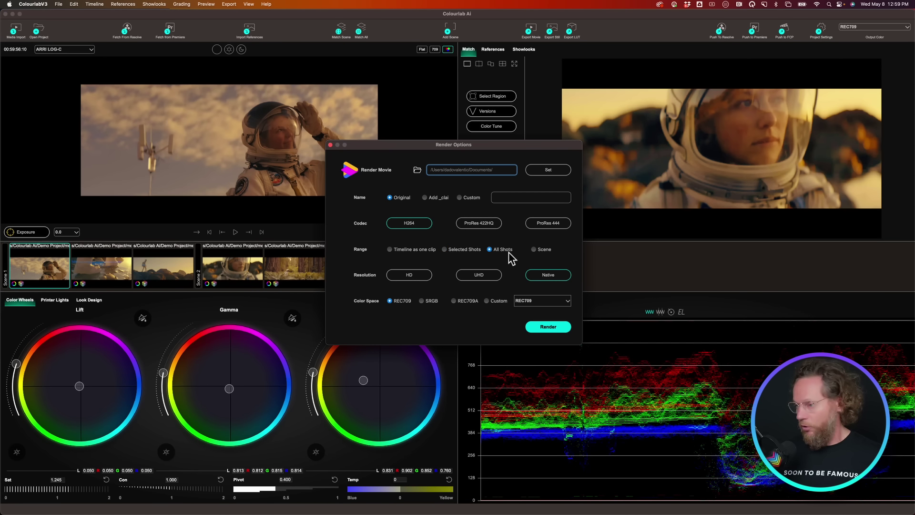
click(408, 276)
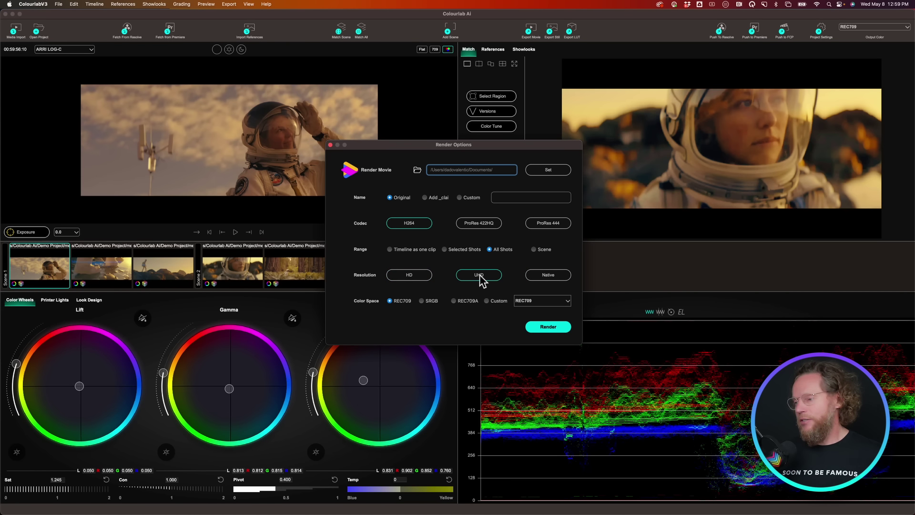
click(540, 281)
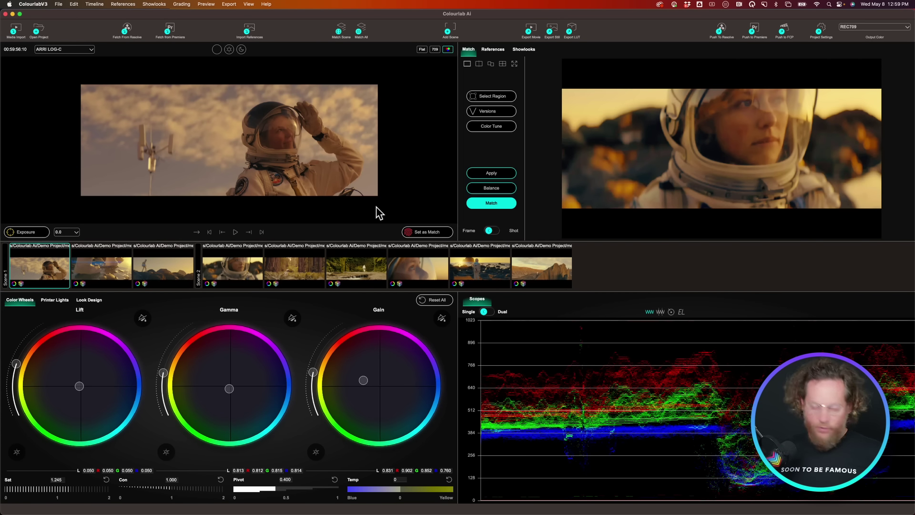
Step: Check the ungraded timeline in DaVinci Resolve, return to Colourlab Ai and push the grades to Resolve, discarding unsaved changes
key(super+Tab)
key(super+Tab)
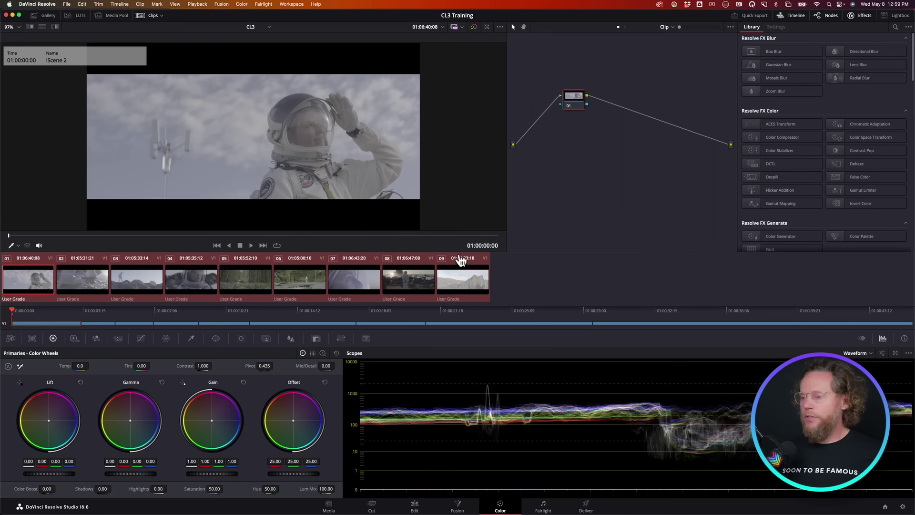
key(super+Tab)
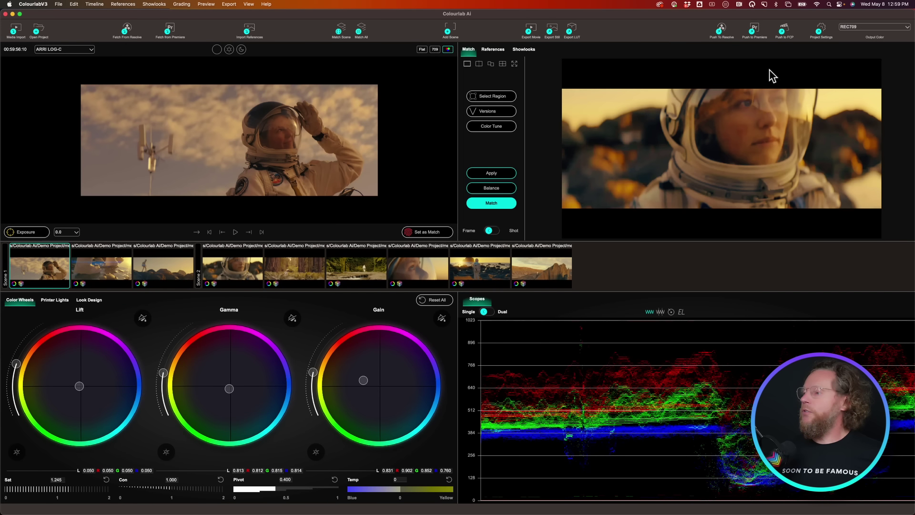
click(722, 28)
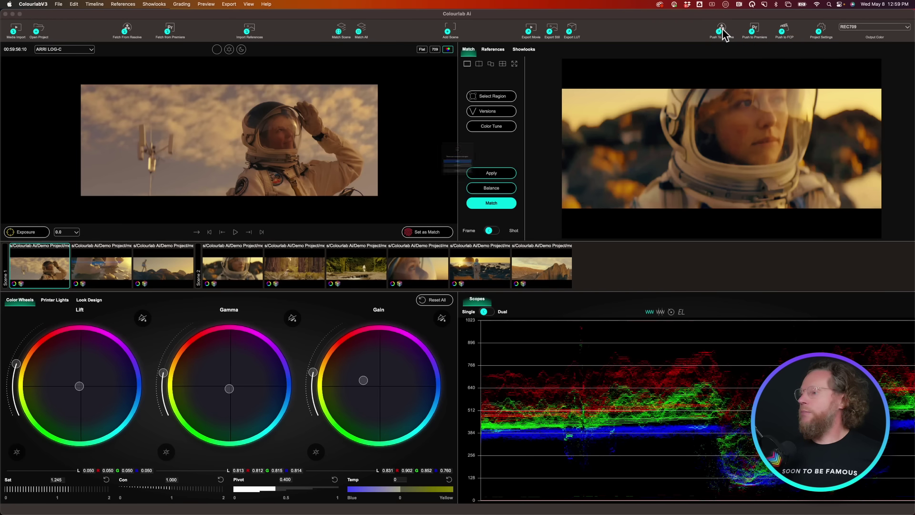
click(467, 179)
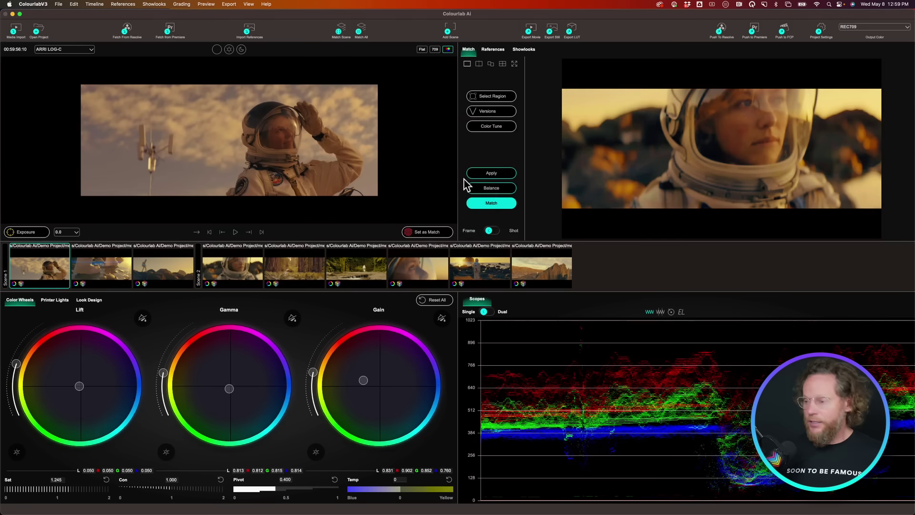
Step: Switch to DaVinci Resolve and play the graded timeline from the first clip into clip 04
key(super+Tab)
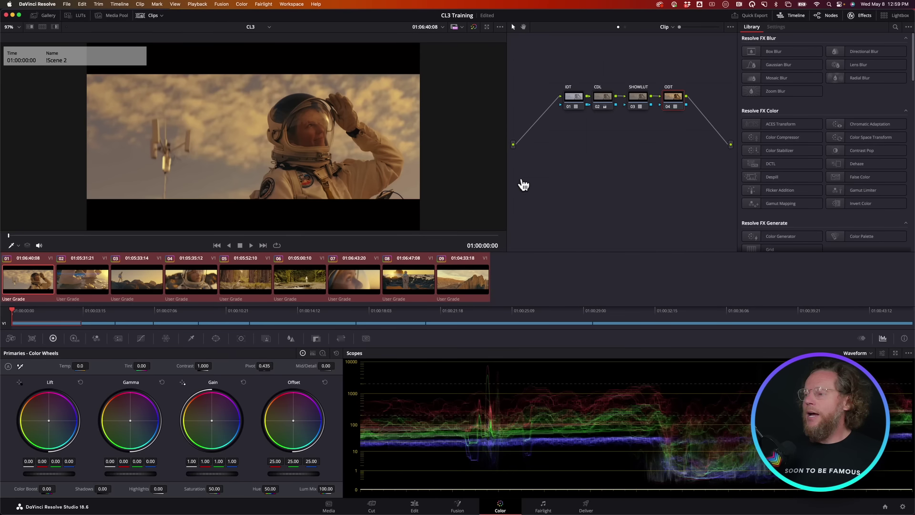
click(24, 281)
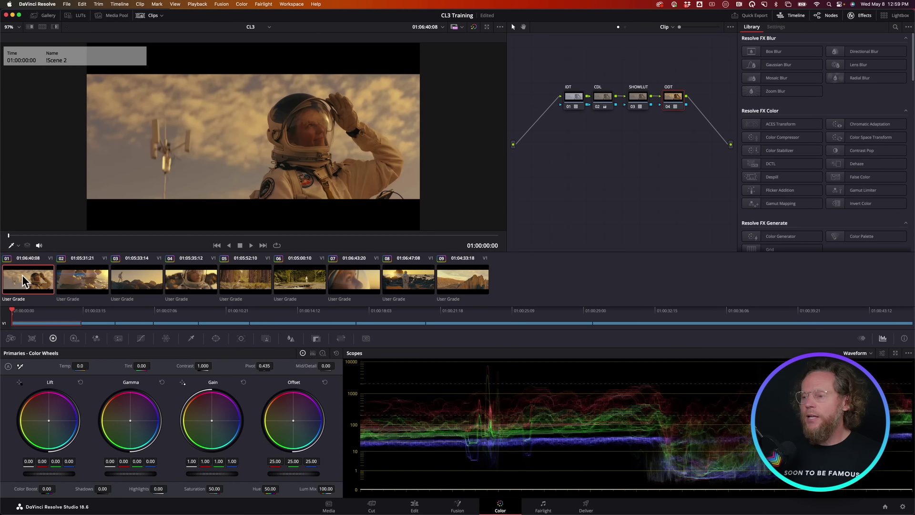
key(space)
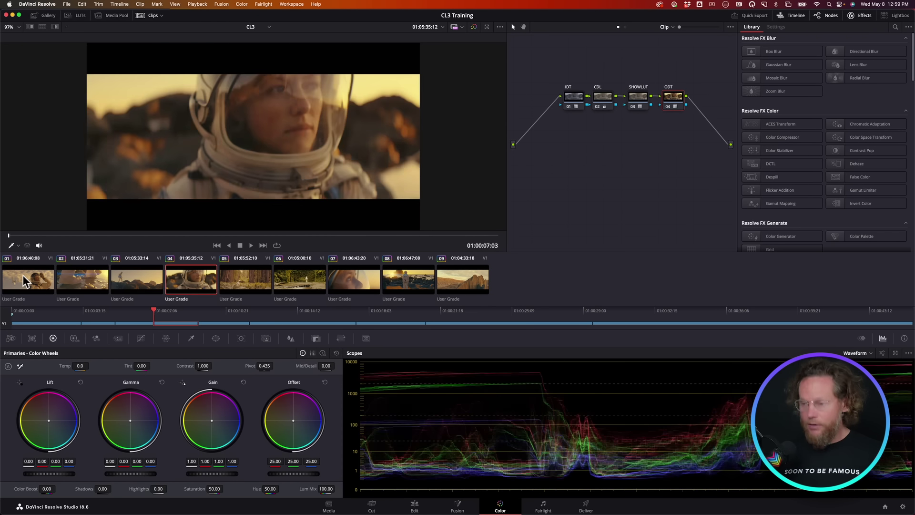
key(space)
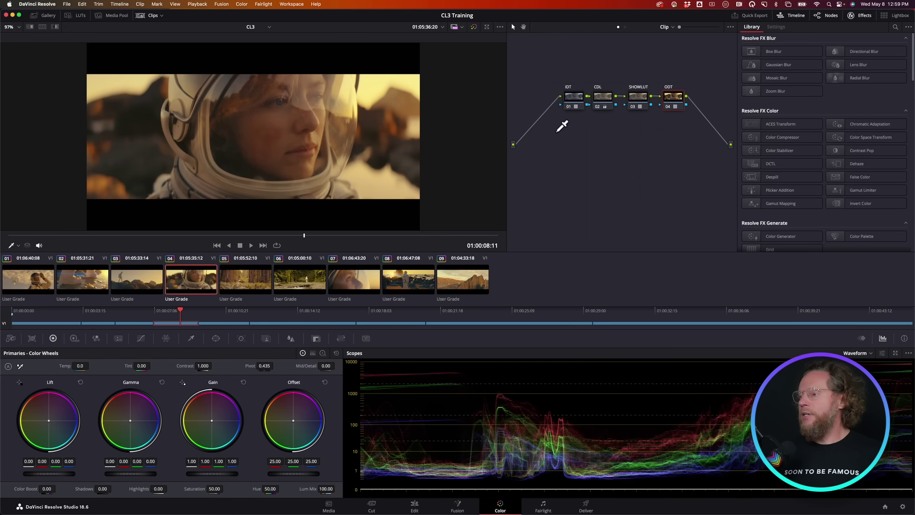
Step: Toggle the ODT, SHOWLUT and CDL nodes of clip 04 off and on to compare each node's contribution
click(669, 106)
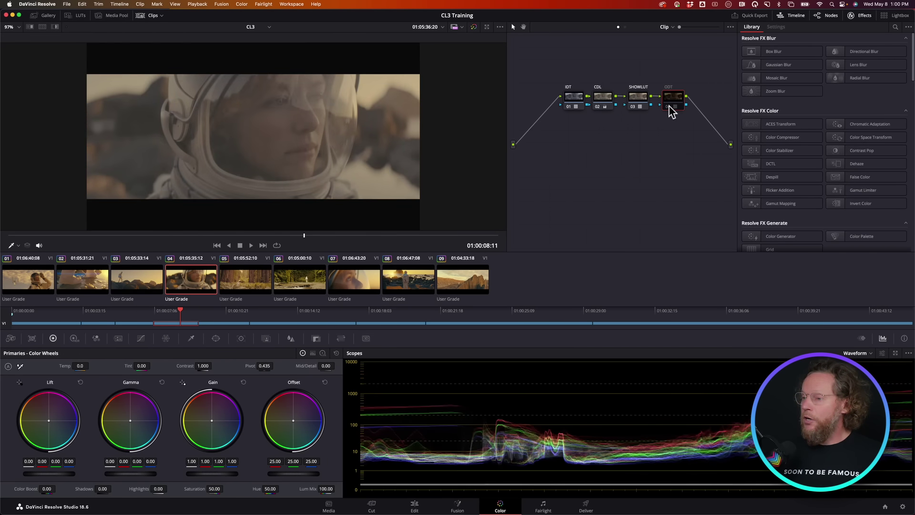
click(668, 106)
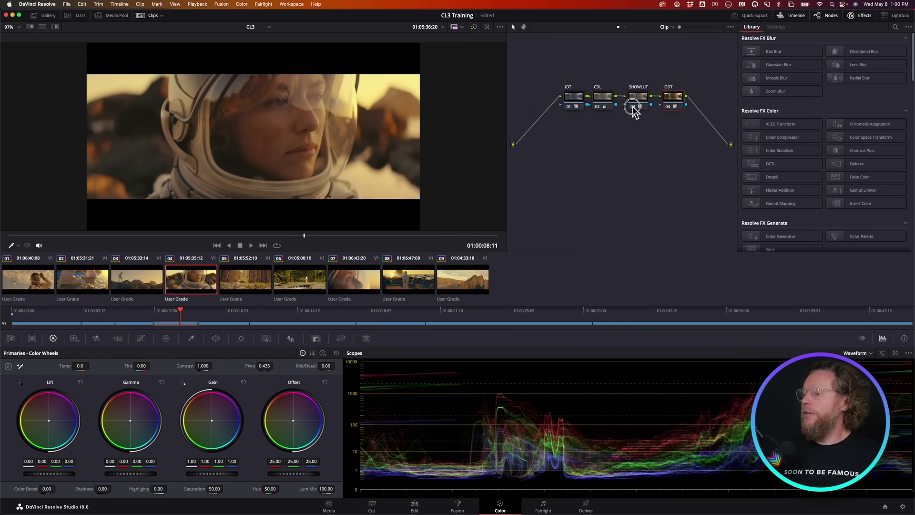
click(634, 106)
click(634, 107)
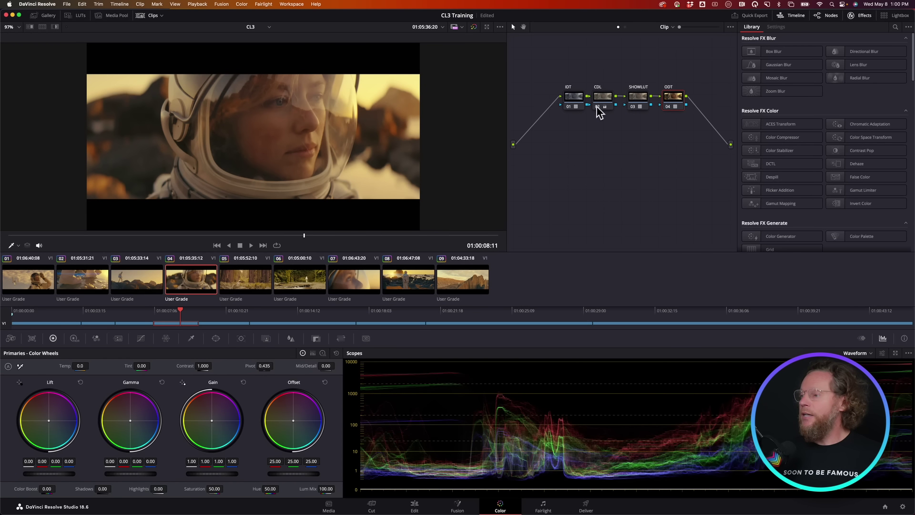
click(602, 106)
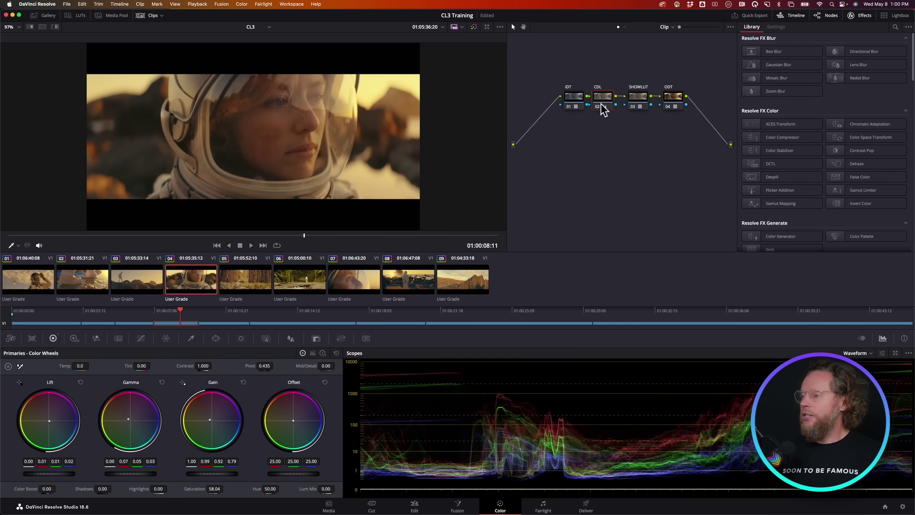
click(600, 109)
click(600, 107)
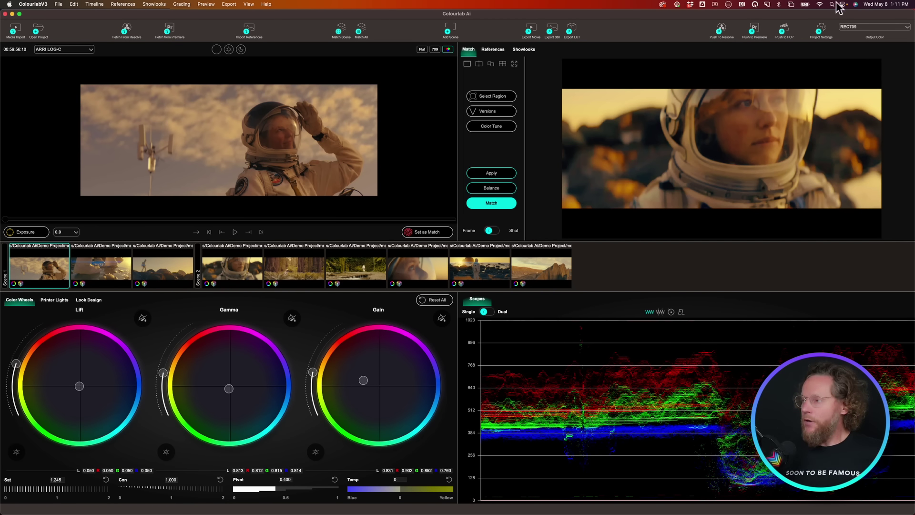
Step: Push the Colourlab Ai grades to Premiere Pro, discarding unsaved changes, and play Sequence 01 from its start to Kepler-138_0004.mov
click(754, 33)
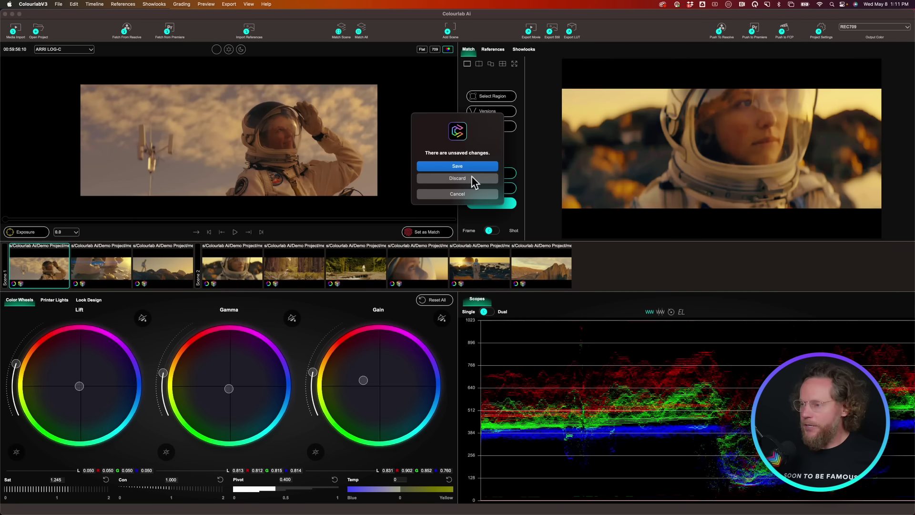
click(474, 177)
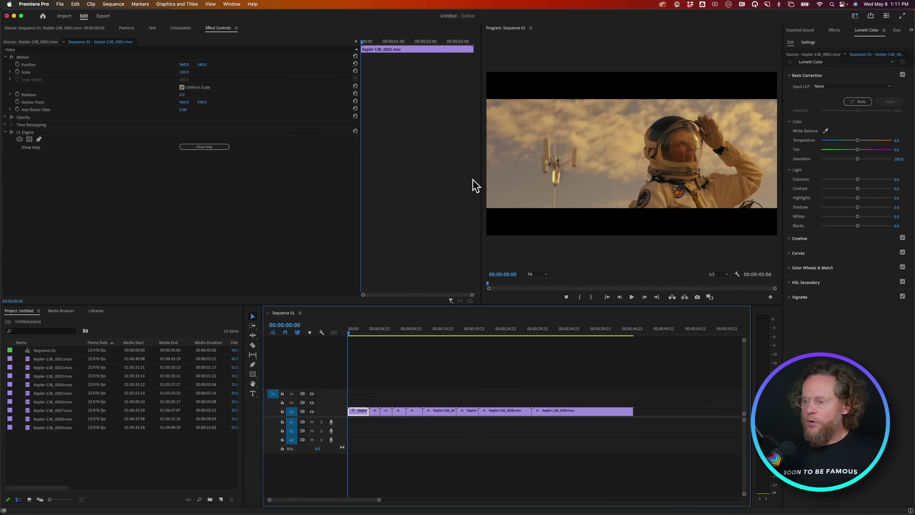
click(350, 332)
key(space)
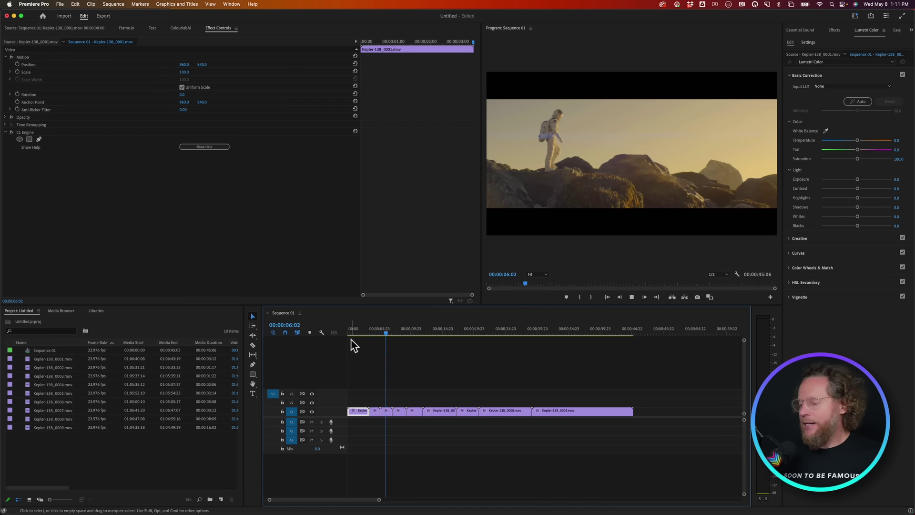
key(space)
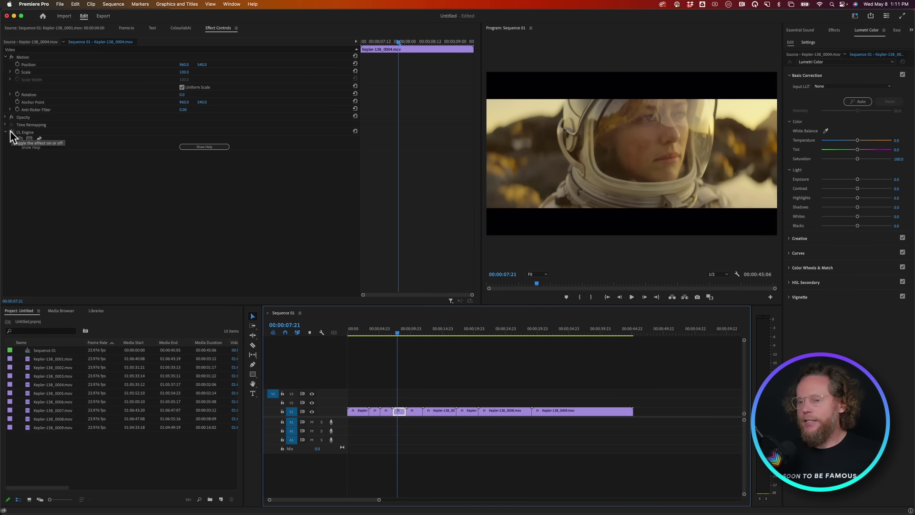
Step: Toggle the CL Engine effect on Kepler-138_0004.mov off and on to compare the original and graded image
click(11, 134)
click(11, 133)
click(11, 134)
click(11, 133)
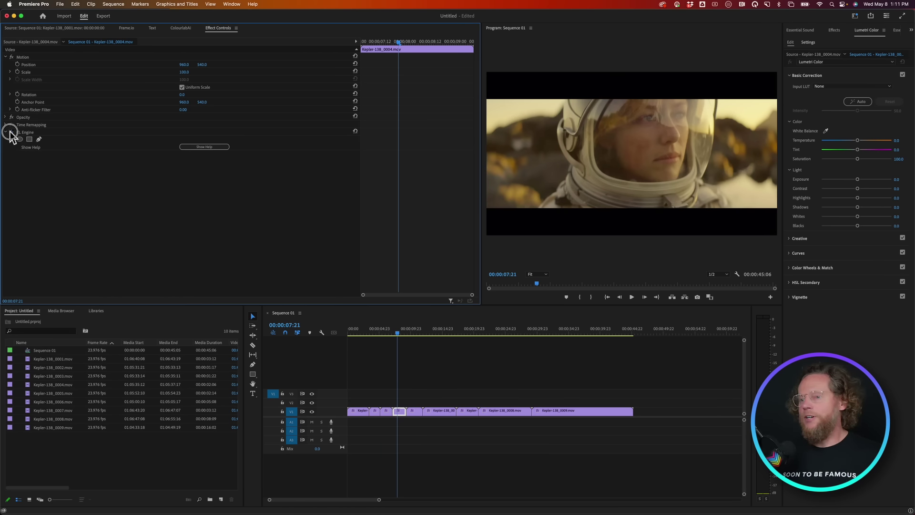
click(11, 133)
click(11, 133)
Step: Play Sequence 01 onward from Kepler-138_0004.mov to review the grades on the clips through Kepler-138_0008.mov
key(space)
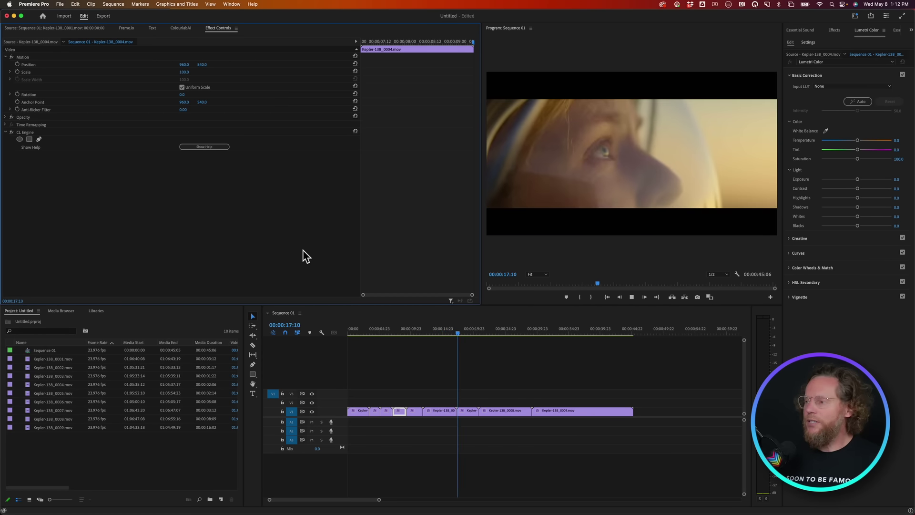
key(space)
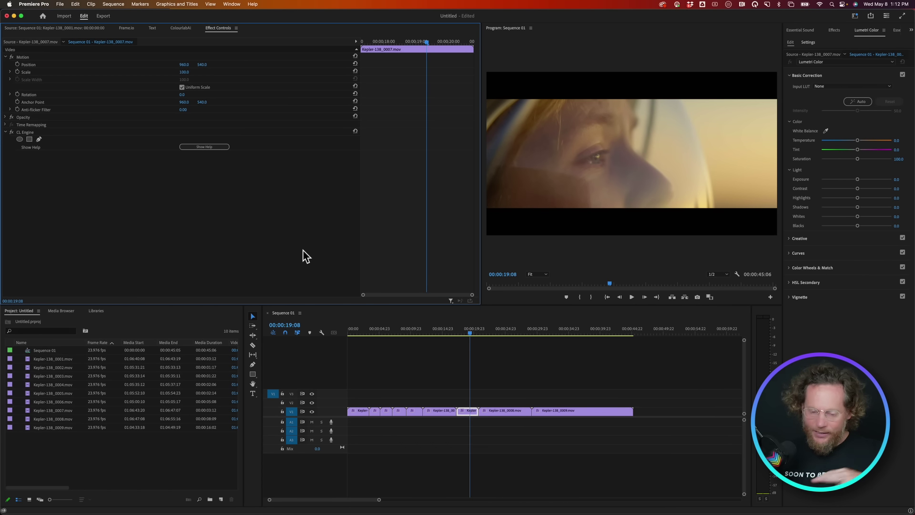
key(space)
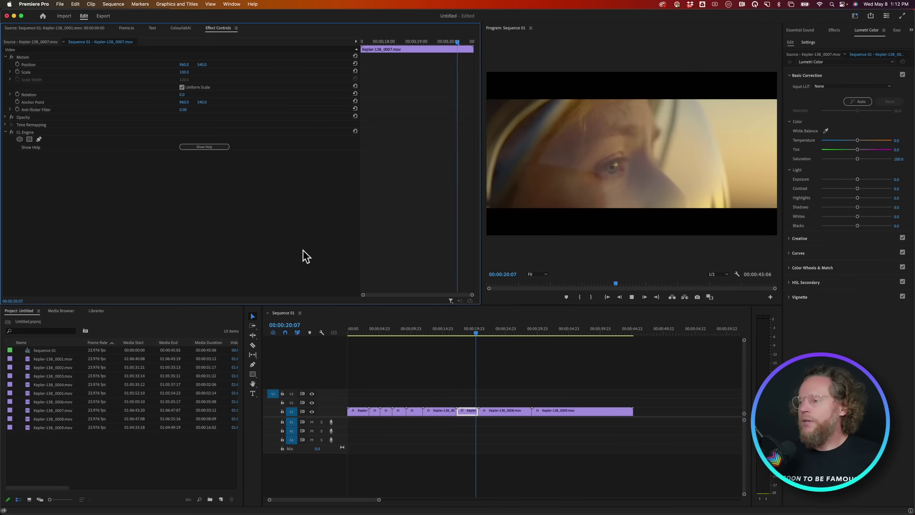
key(space)
key(space)
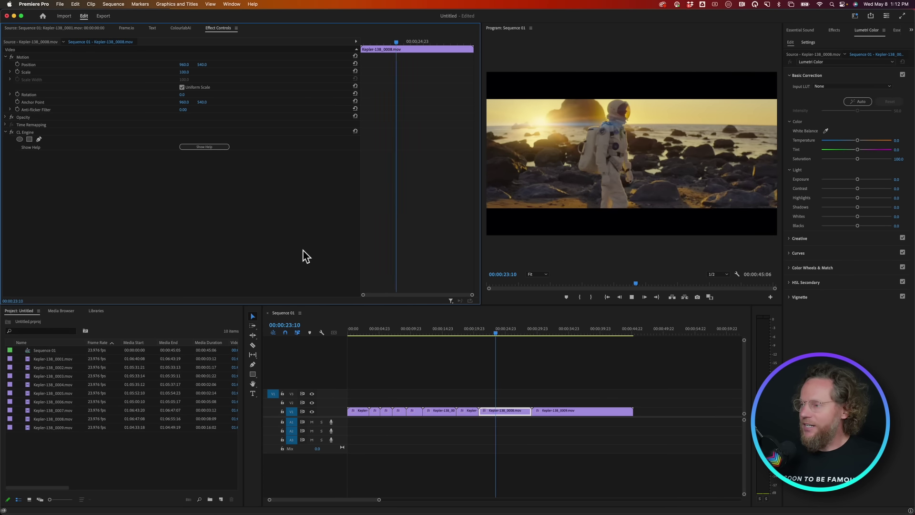